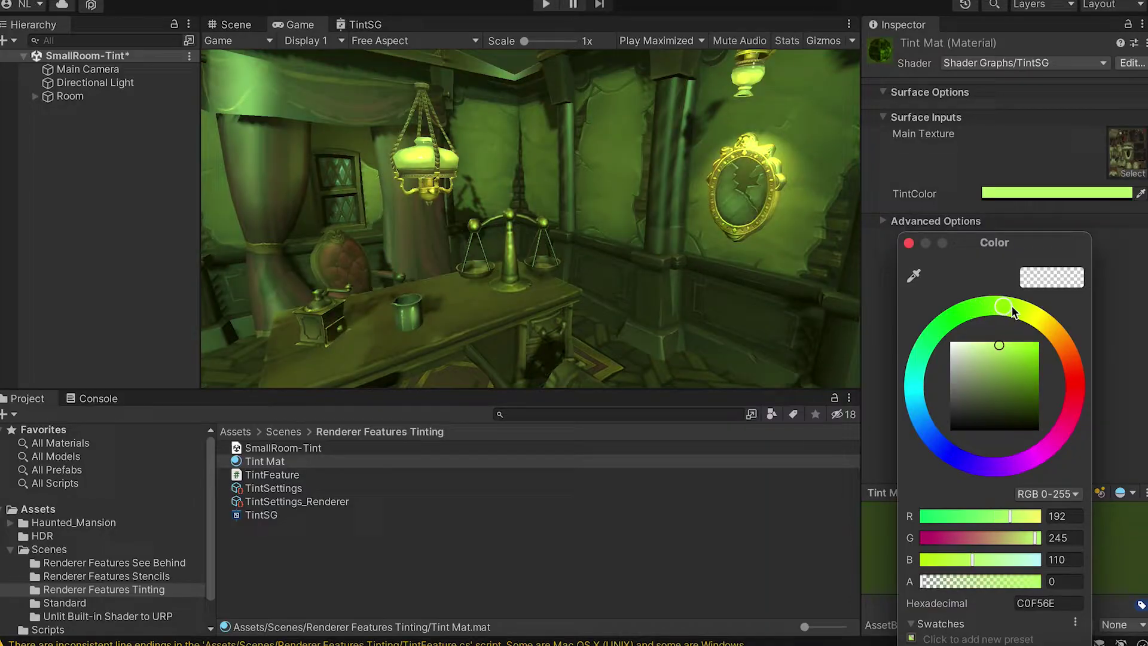
# - Shift the TintColor hue toward yellow-green in the colour picker to preview the room tint
pyautogui.moveTo(1009, 310)
pyautogui.mouseDown()
pyautogui.moveTo(1087, 417)
pyautogui.moveTo(912, 364)
pyautogui.mouseUp()
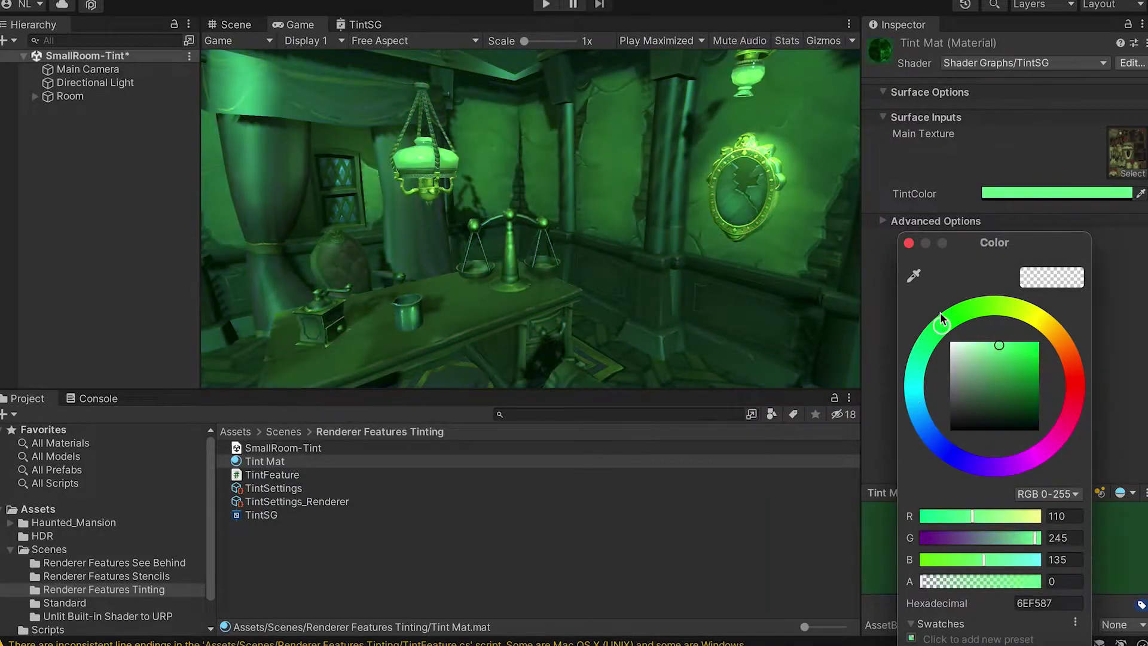
pyautogui.moveTo(910, 359); pyautogui.dragTo(1009, 306)
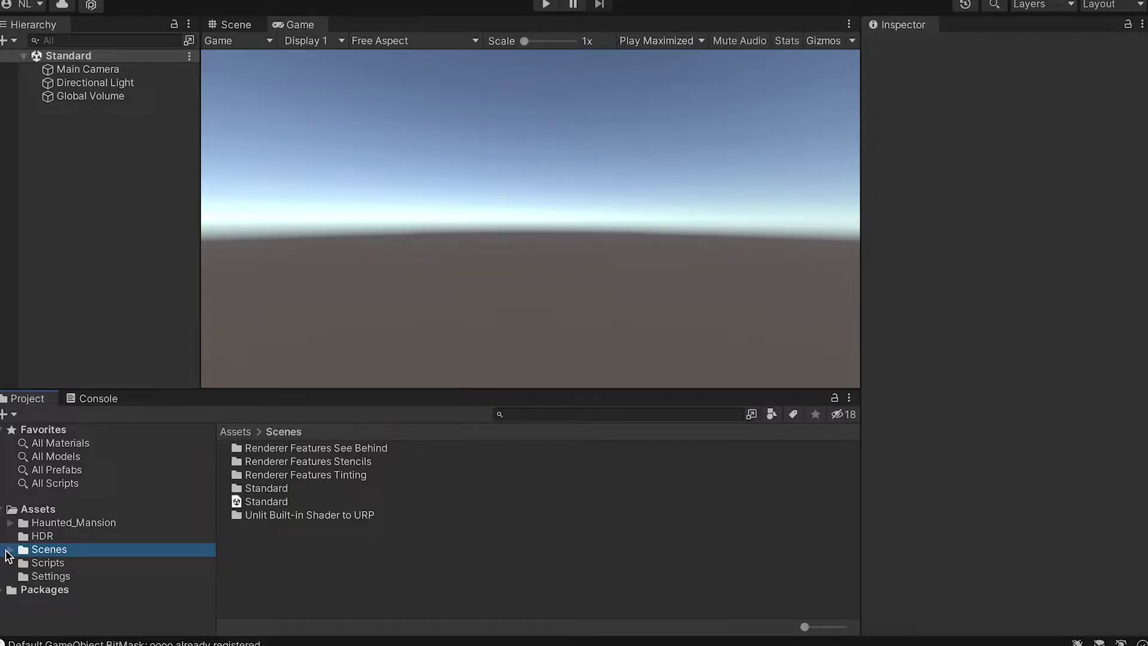
# - Open the SmallRoom-Tint scene from Scenes > Renderer Features Tinting
pyautogui.click(10, 549)
pyautogui.click(114, 590)
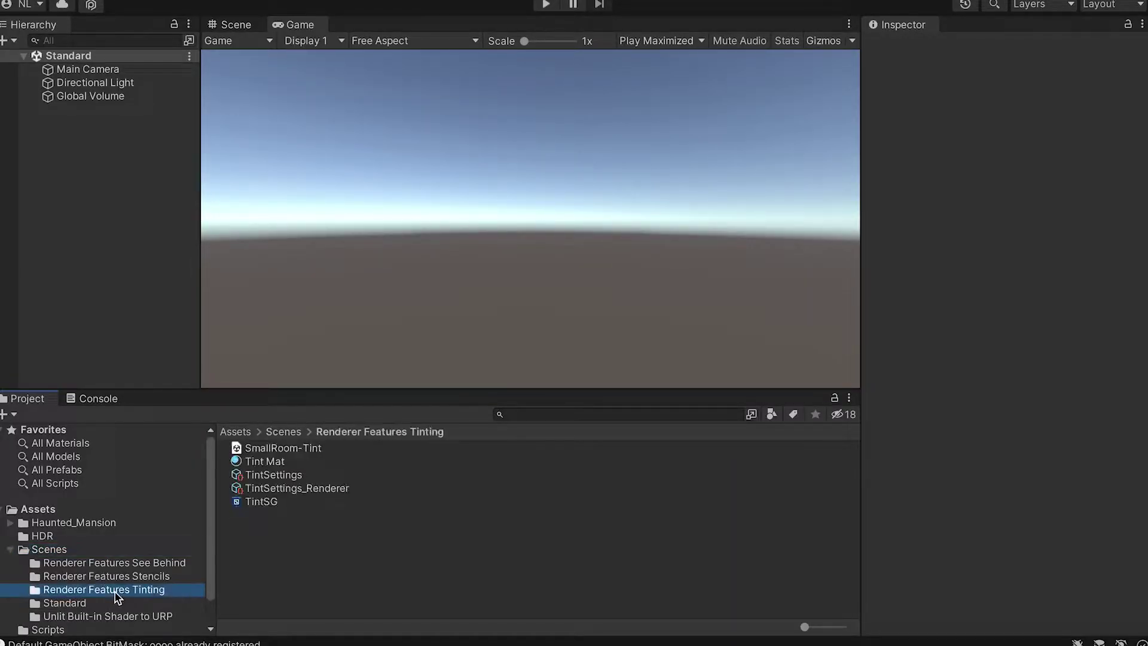
pyautogui.doubleClick(252, 449)
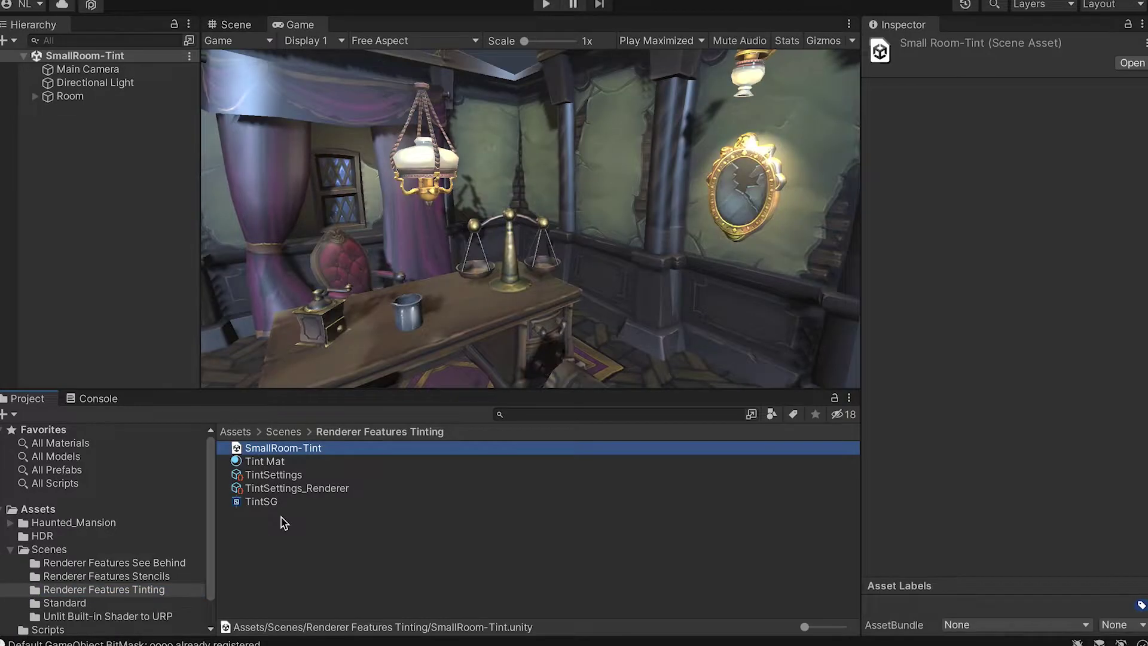
# - Create a URP Renderer Feature script named TintFeature and open it for editing
pyautogui.rightClick(281, 522)
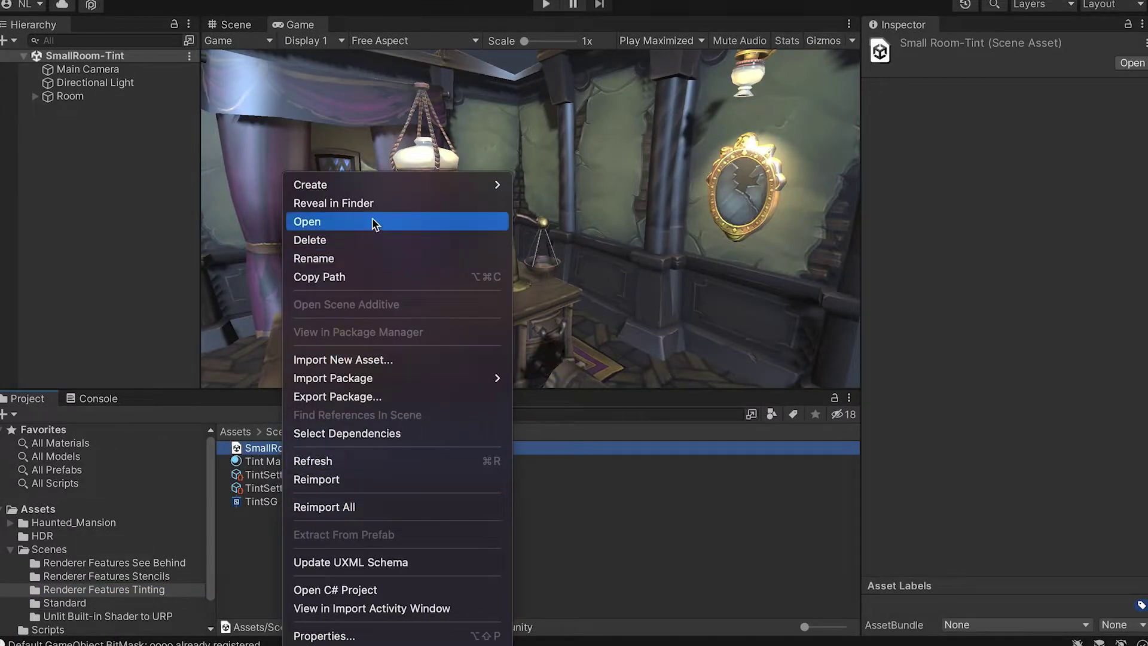
pyautogui.moveTo(545, 194)
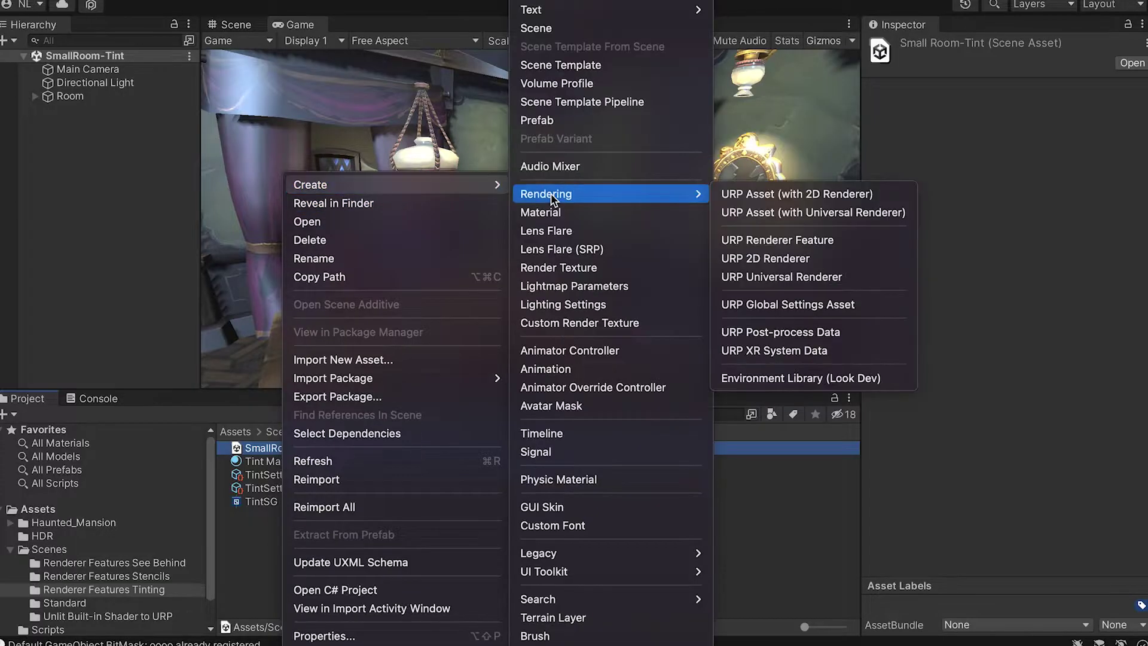
pyautogui.click(771, 240)
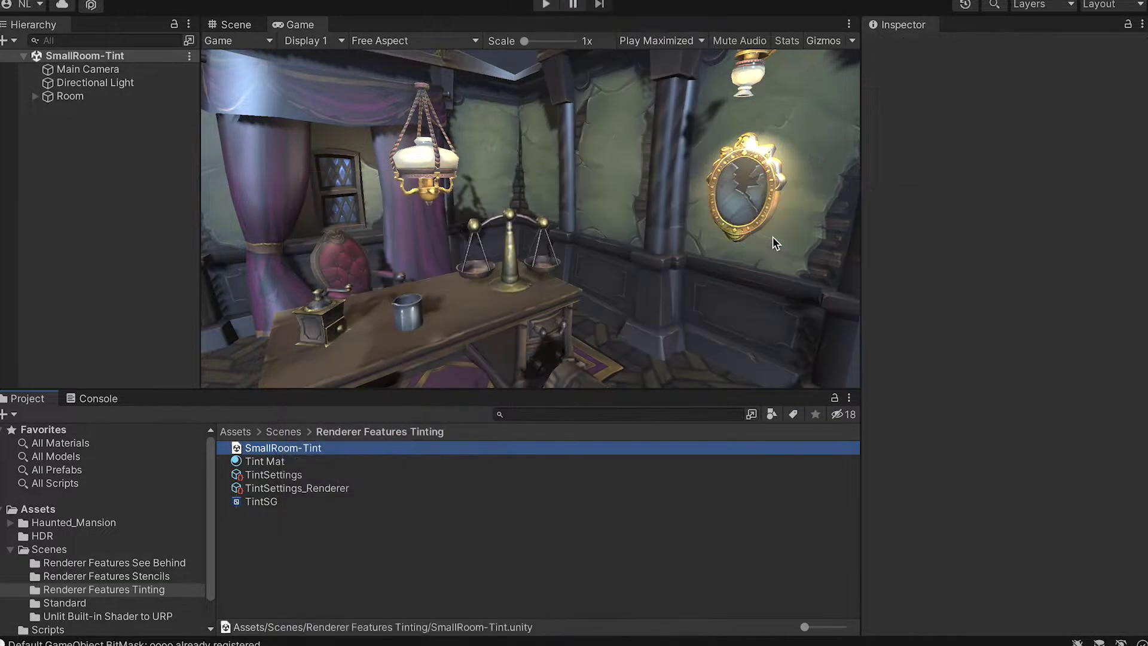
pyautogui.write('TintFeature')
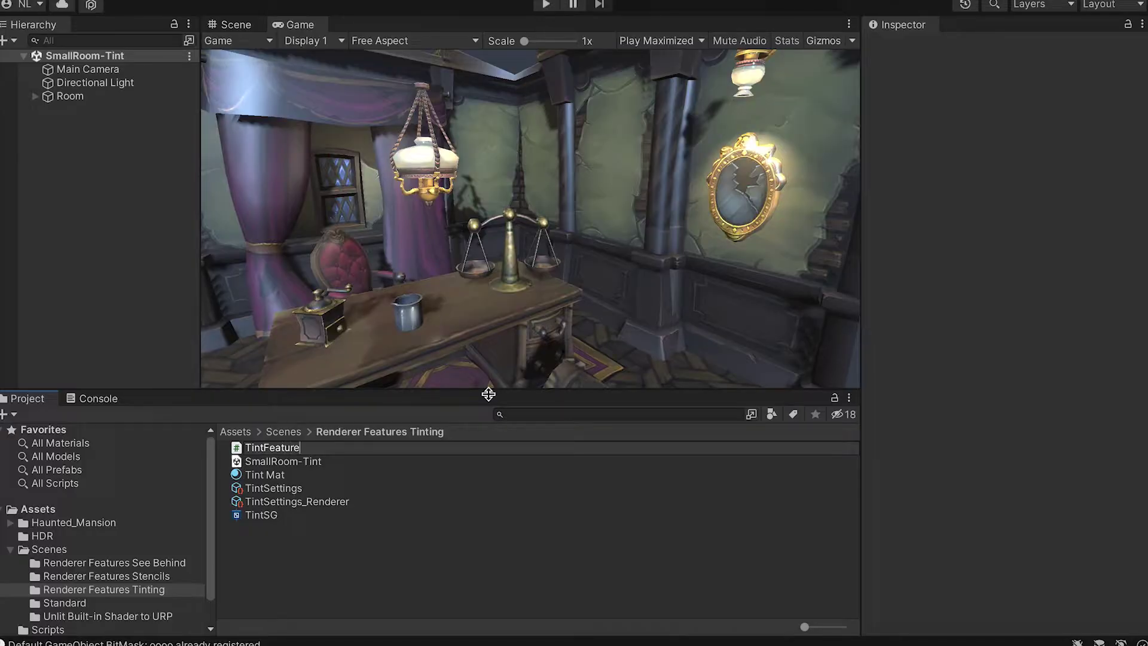
pyautogui.press('Return')
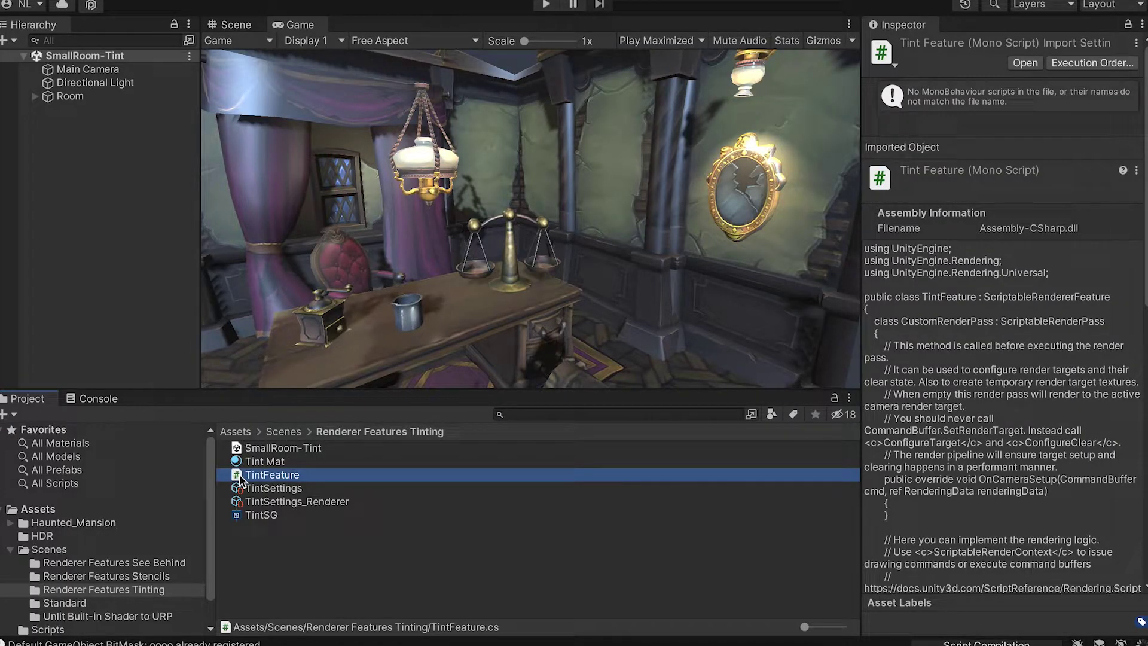
pyautogui.doubleClick(240, 482)
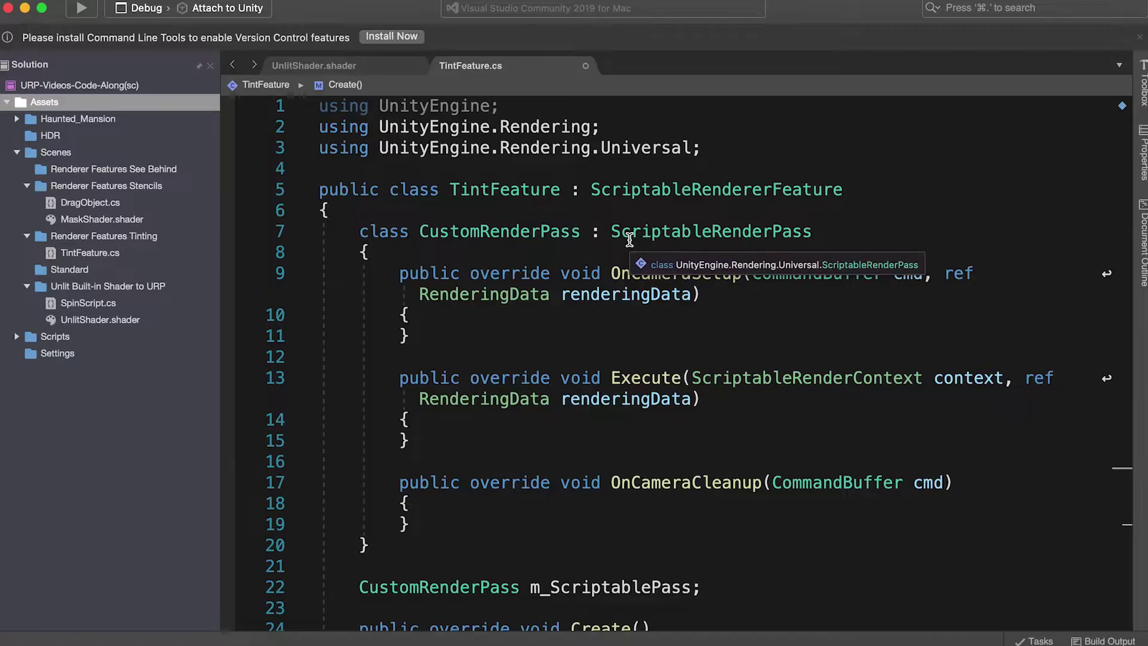
# - Add material, RenderTargetIdentifier source and RenderTargetHandle tempTexture fields to CustomRenderPass
pyautogui.press('Return')
pyautogui.write('private Material material;')
pyautogui.press('Return')
pyautogui.write('private RenderTargetI')
pyautogui.press('Return')
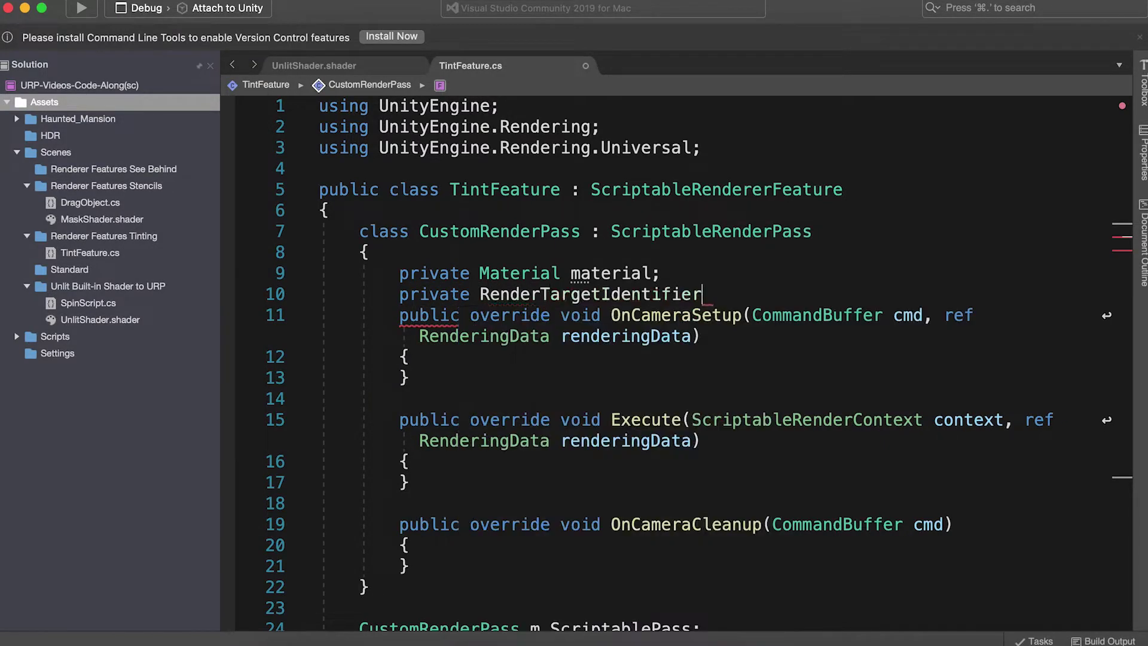
pyautogui.write('source;')
pyautogui.press('Return')
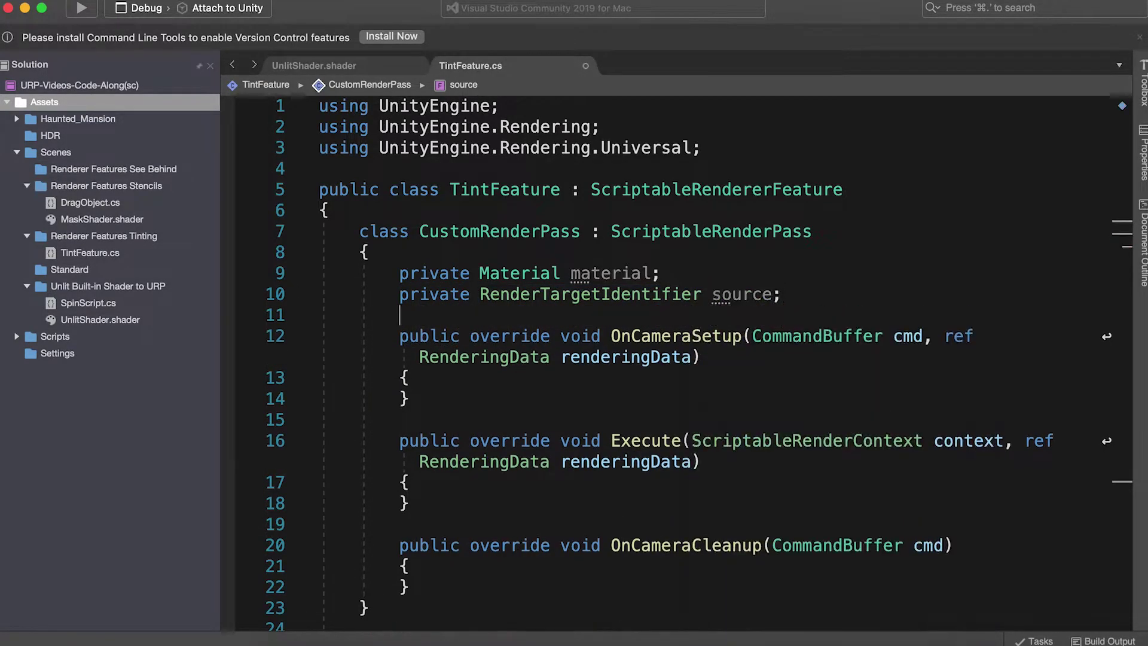
pyautogui.write('private Re')
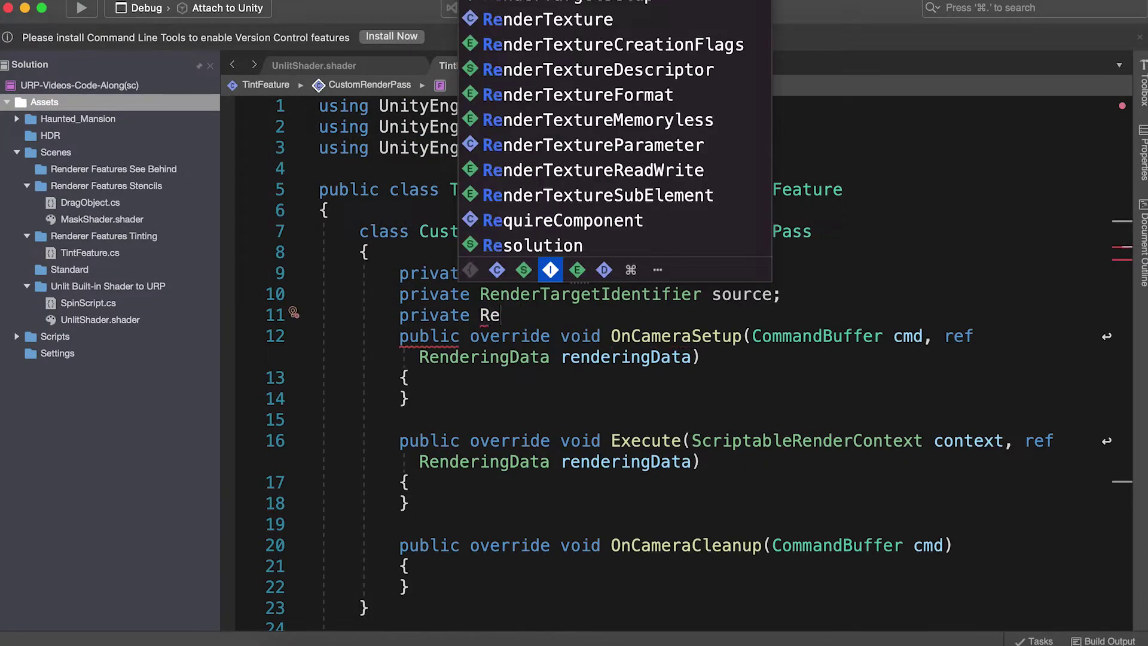
pyautogui.write('nderTargetH')
pyautogui.press('Return')
pyautogui.write('te')
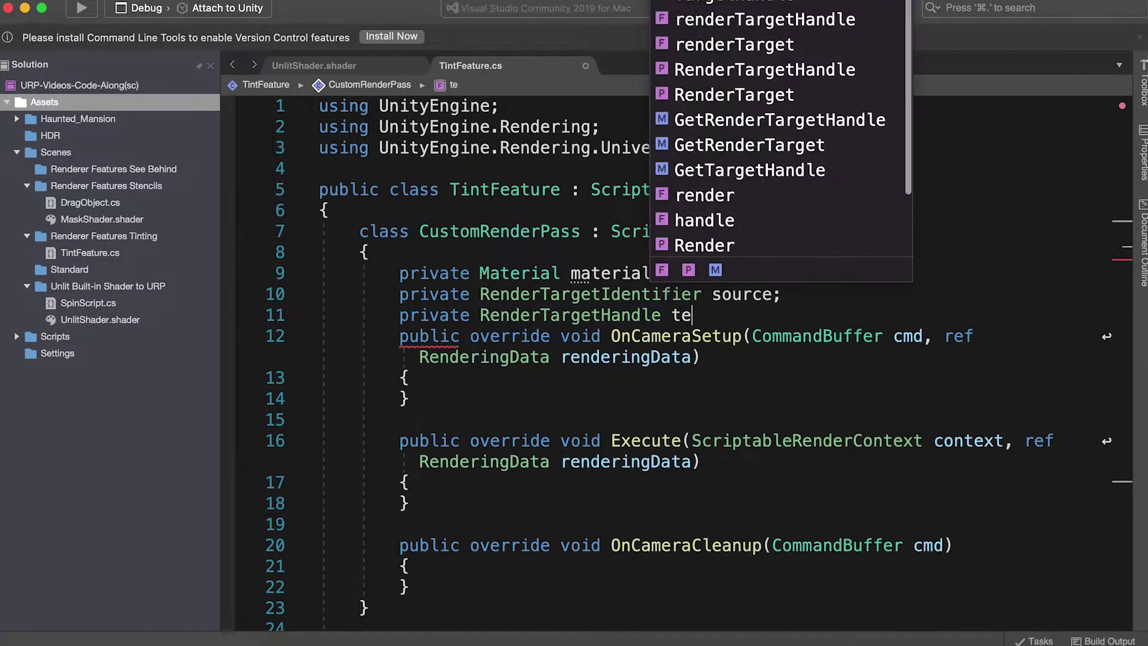
pyautogui.write('mpTexture;')
pyautogui.press('Return')
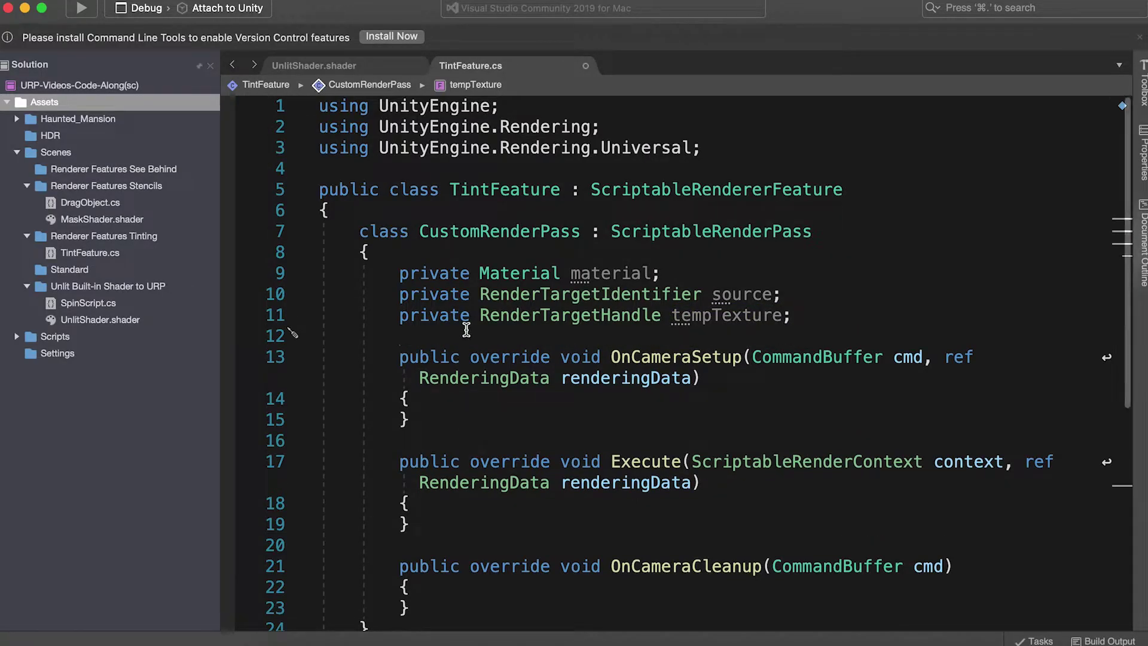
# - Add a CustomRenderPass(Material) constructor that sets material and calls tempTexture.Init
pyautogui.press('Return')
pyautogui.write('public C')
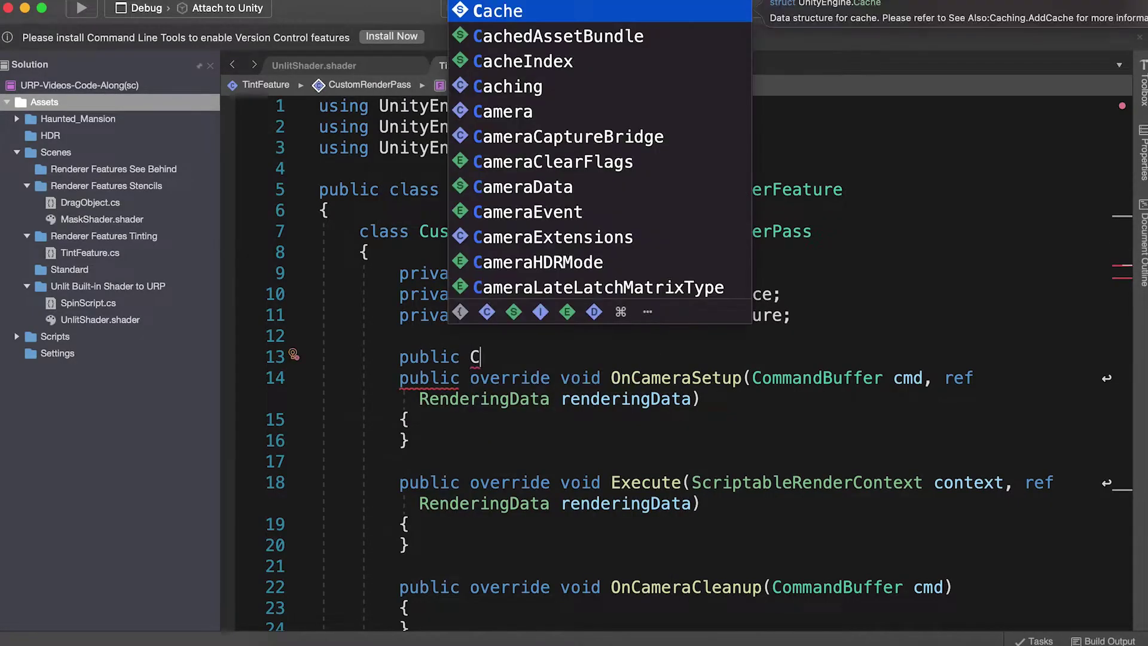
pyautogui.write('ustomRenderPass(Material mate')
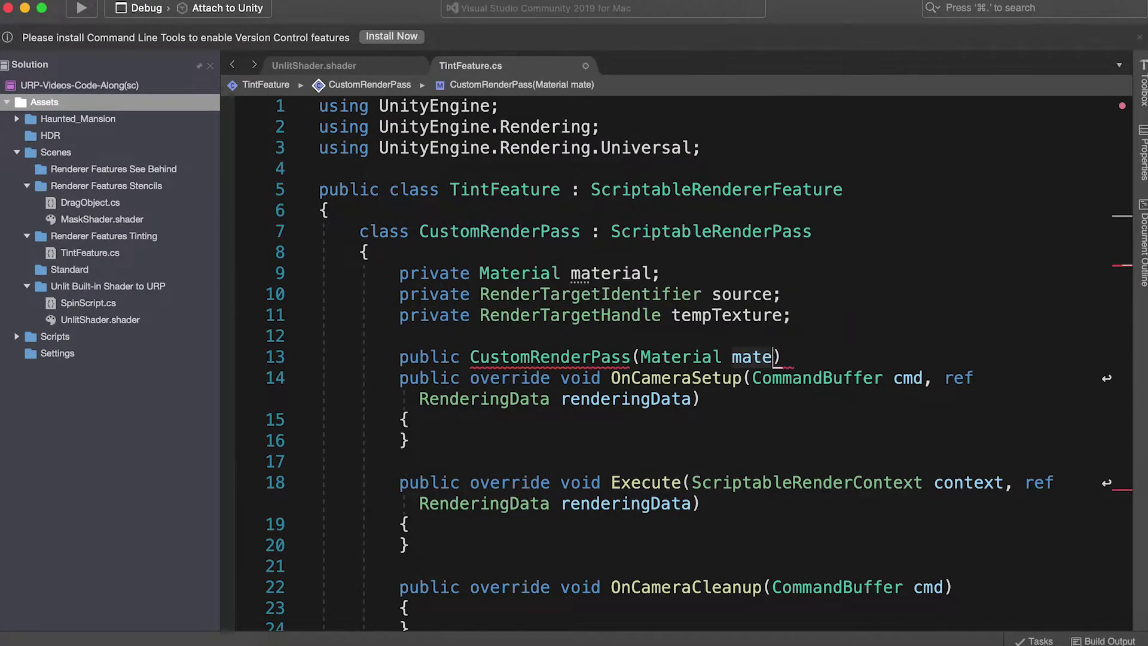
pyautogui.write('rial) : ba')
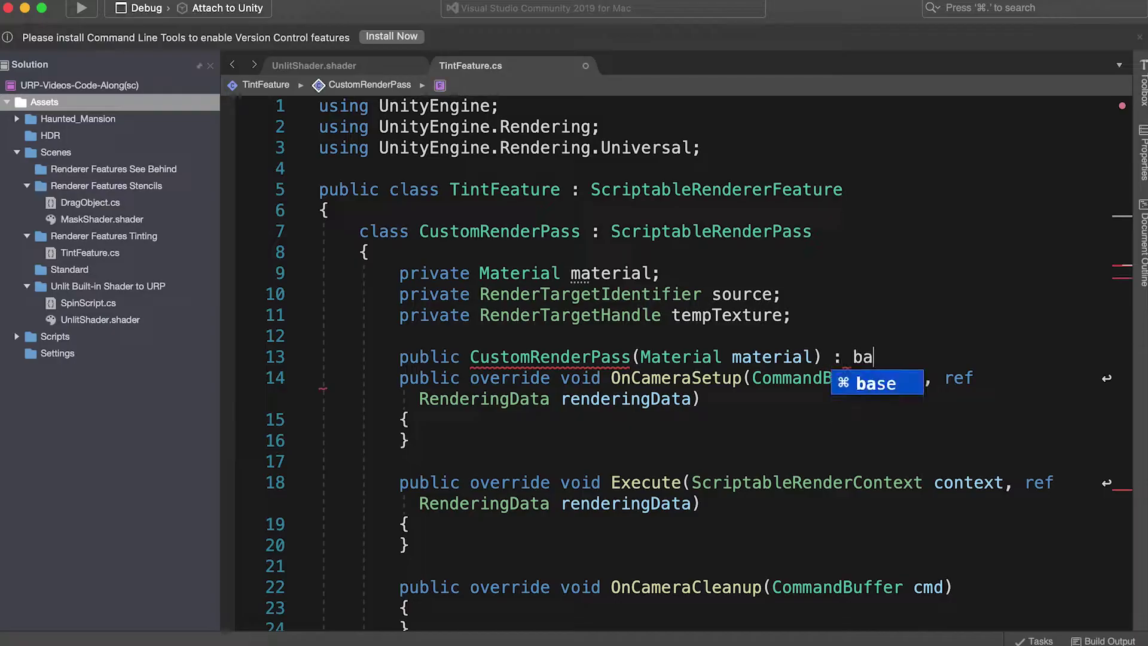
pyautogui.write('se(){')
pyautogui.press('Return')
pyautogui.write('this')
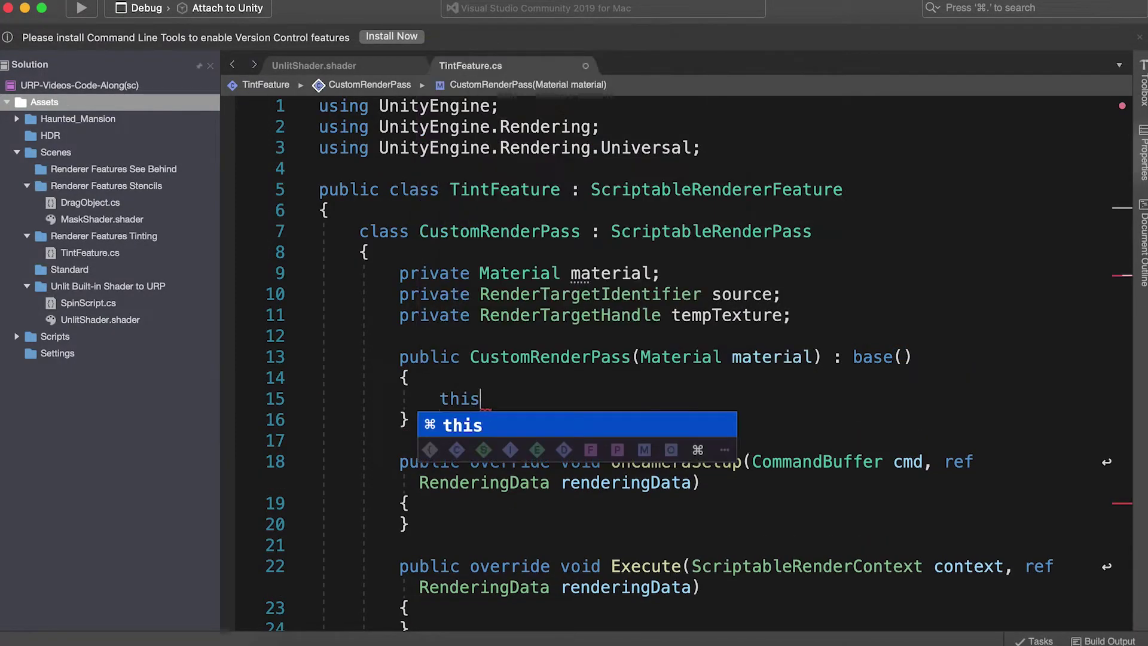
pyautogui.write('.material = material;')
pyautogui.press('Return')
pyautogui.write('te')
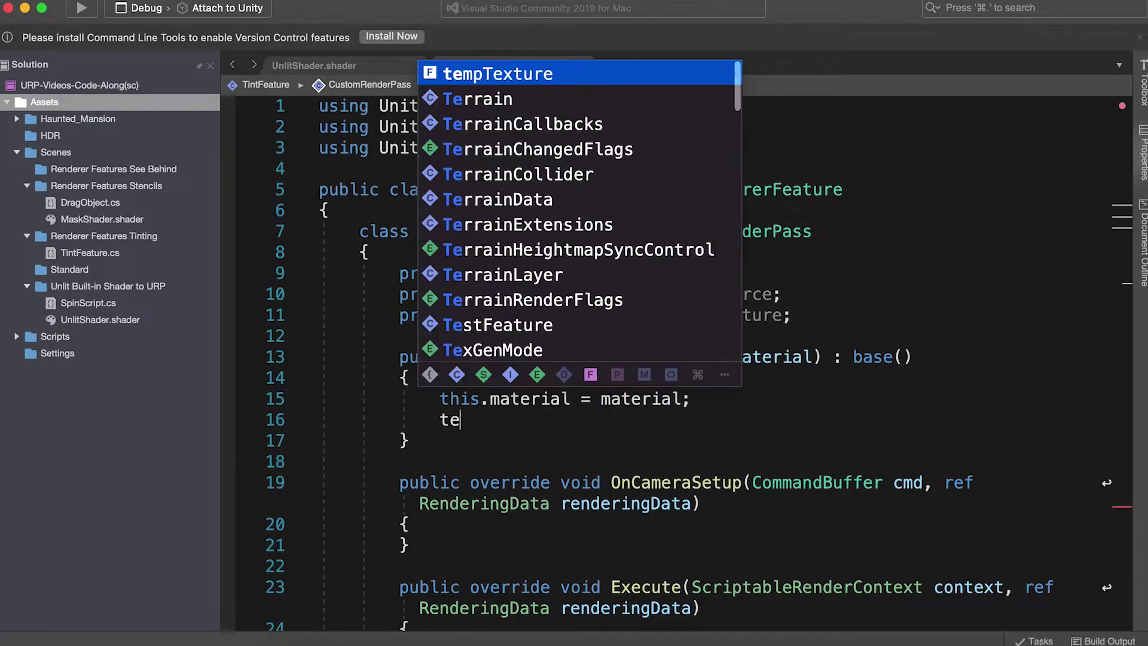
pyautogui.write('mpTexture.Init("_TempTintFeature");')
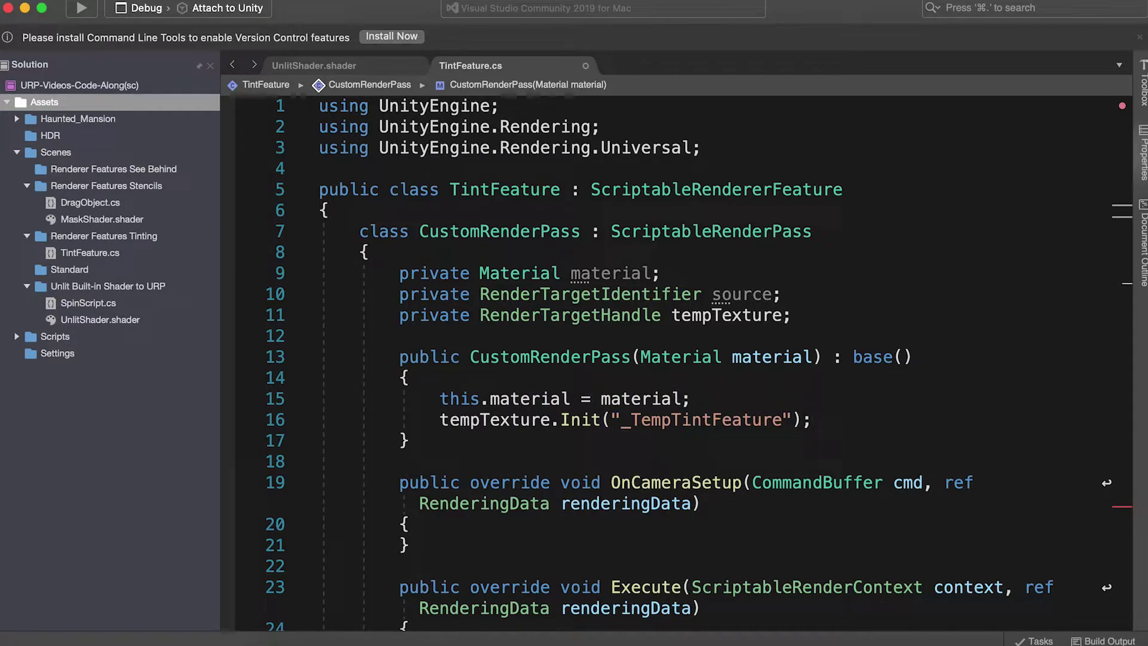
pyautogui.scroll(-3, 709, 354)
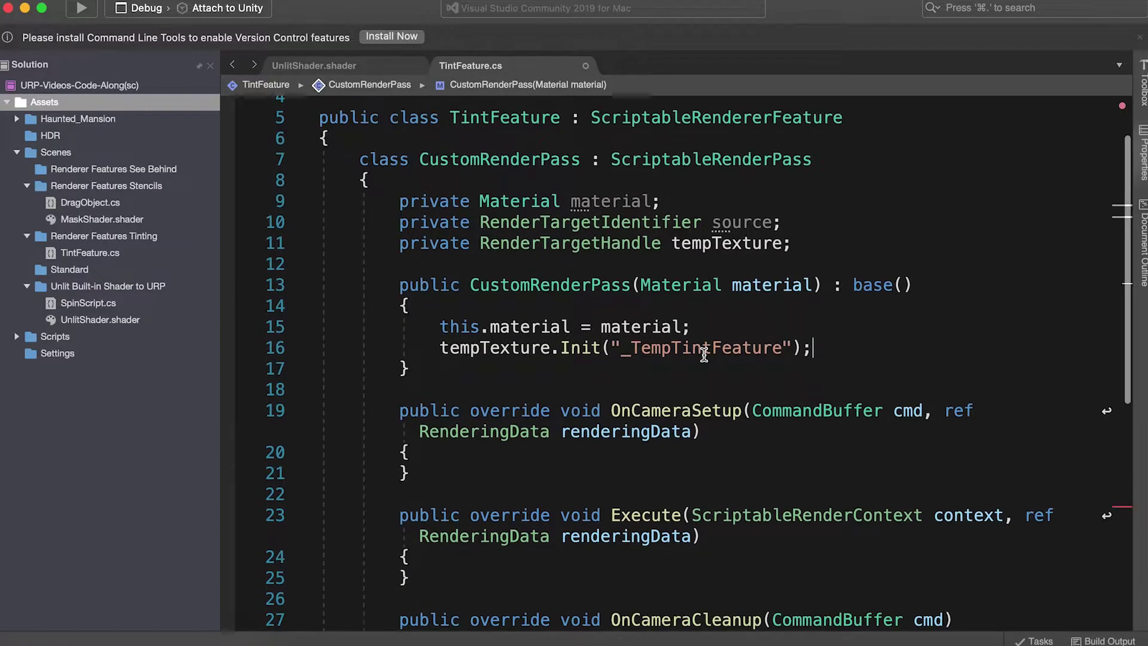
pyautogui.scroll(-2, 709, 355)
# - Add a SetSource(RenderTargetIdentifier source) method after OnCameraSetup
pyautogui.click(555, 421)
pyautogui.press('Return')
pyautogui.press('Return')
pyautogui.write('pub')
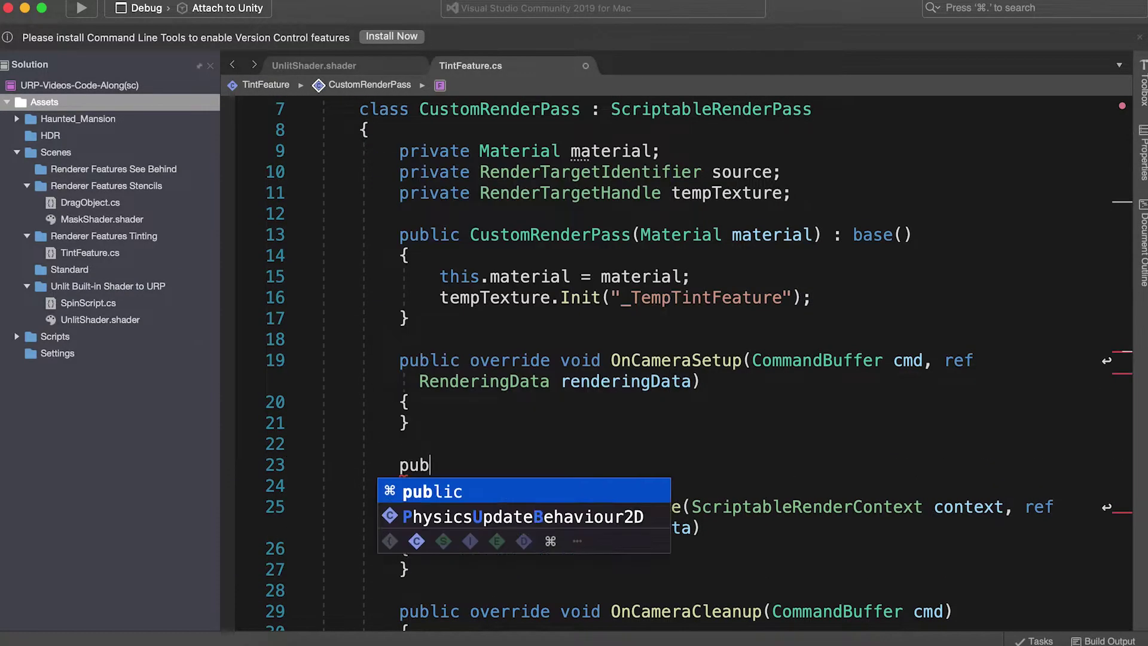
pyautogui.write('lic void SetSource(RenderTargetI')
pyautogui.press('Return')
pyautogui.write('source)')
pyautogui.press('Return')
pyautogui.write('{')
pyautogui.press('Return')
pyautogui.write('this.source = s')
pyautogui.press('Return')
pyautogui.write(';')
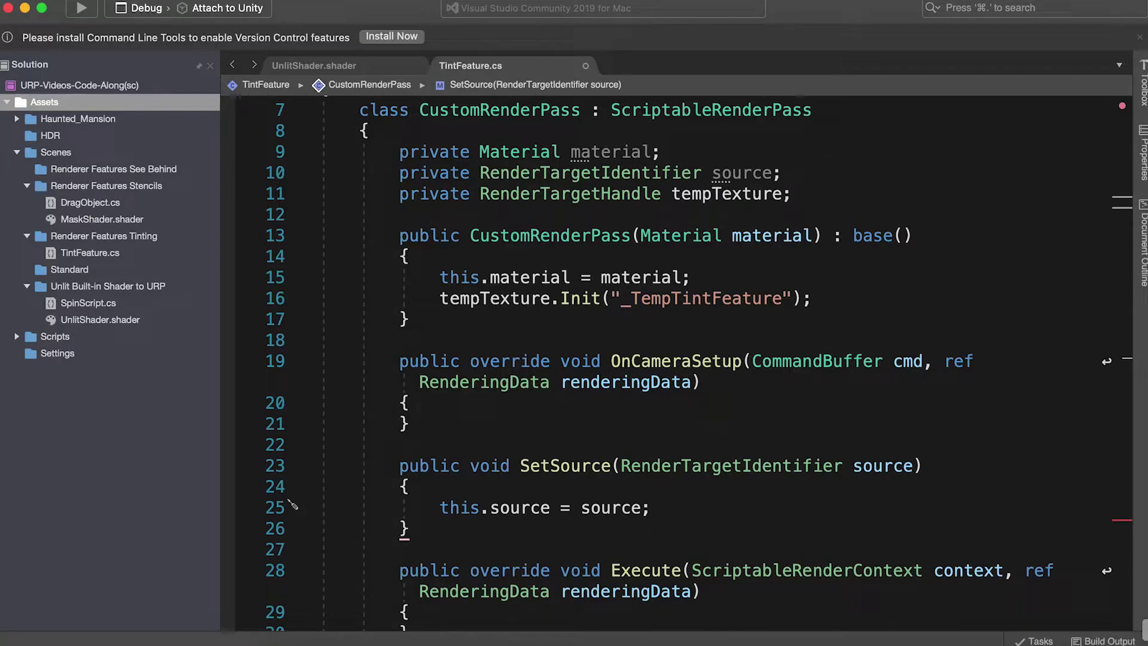
pyautogui.press('super+Tab')
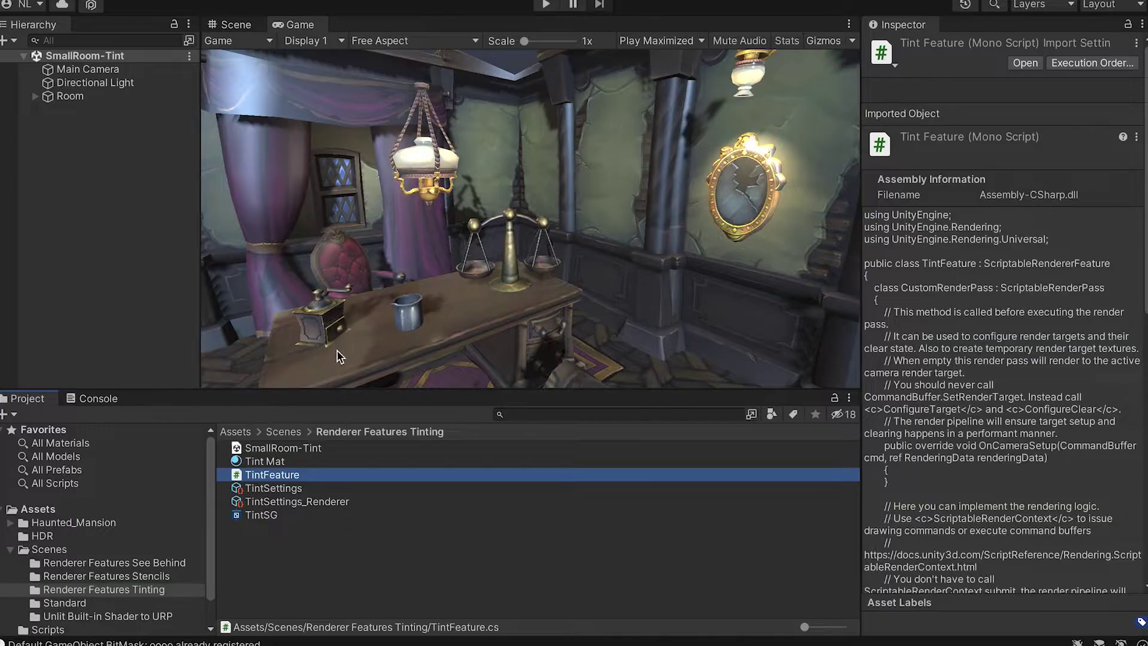
# - Check in the TintSG shader graph that the Main Texture reference is _MainTex
pyautogui.doubleClick(258, 515)
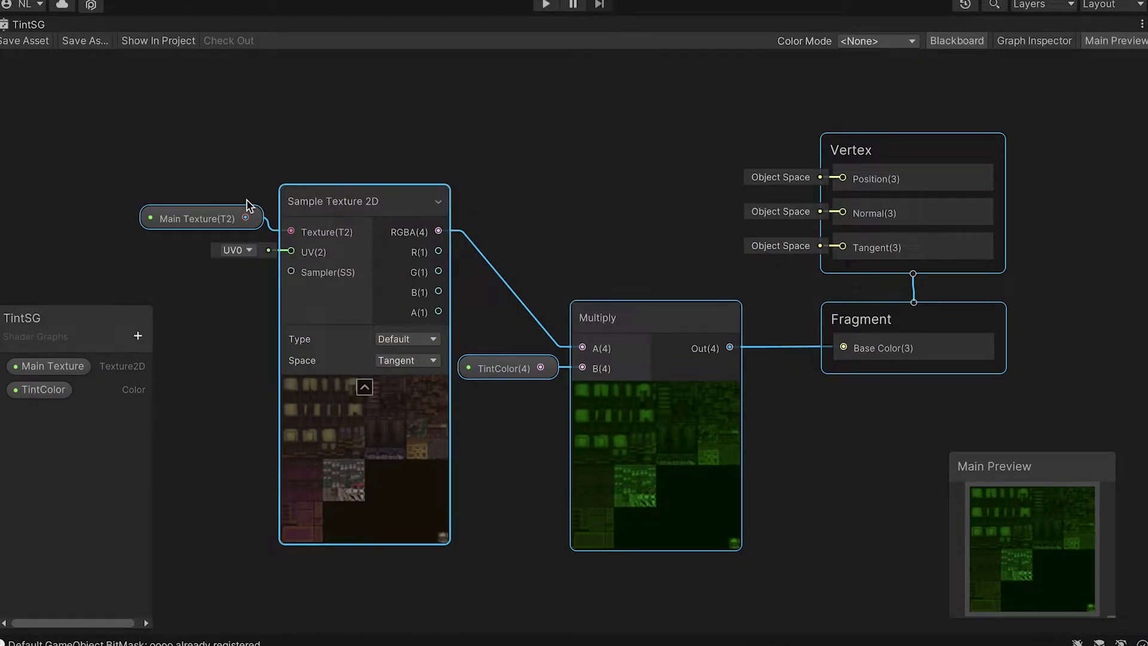
pyautogui.click(210, 221)
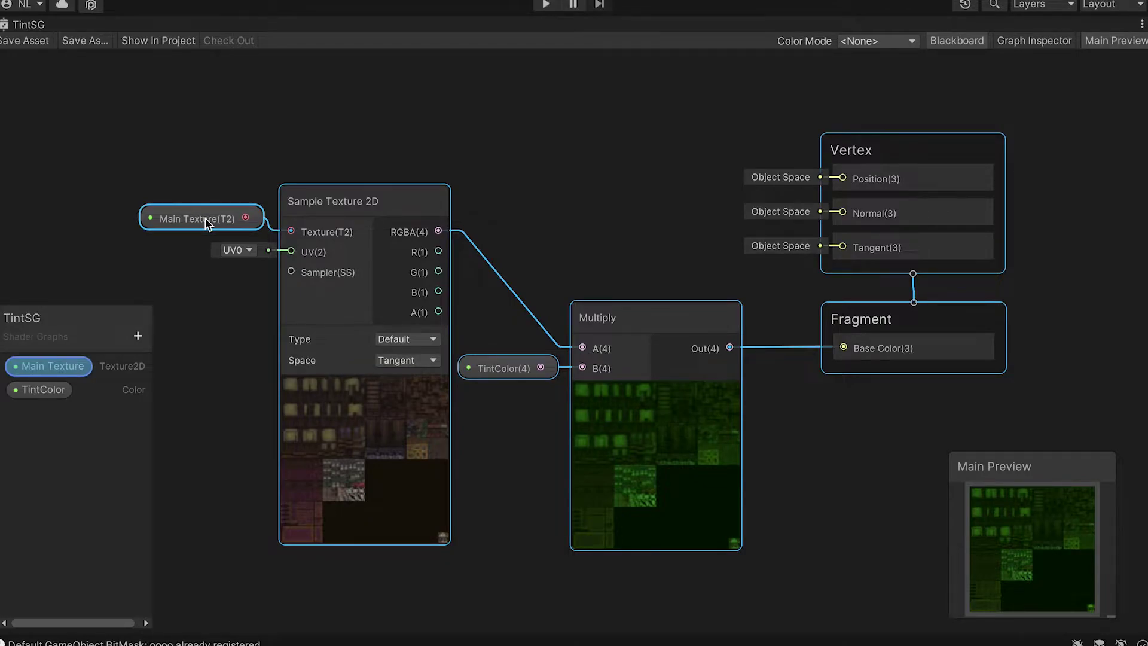
pyautogui.click(1034, 40)
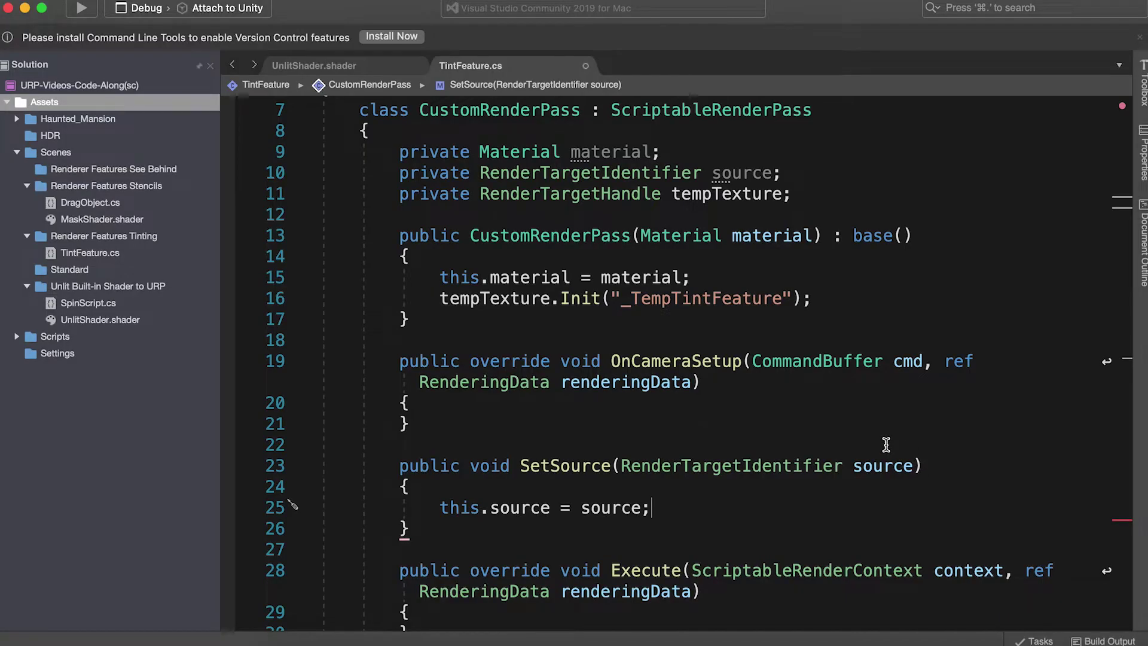
pyautogui.scroll(-5, 885, 445)
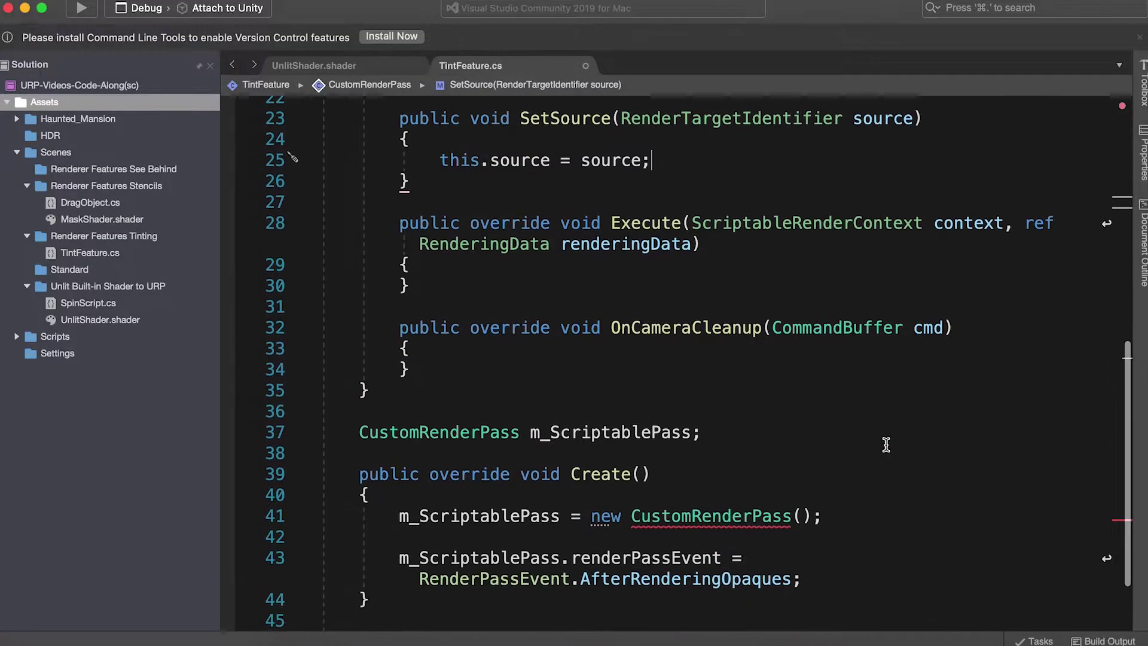
pyautogui.scroll(-2, 885, 445)
pyautogui.scroll(-2, 885, 445)
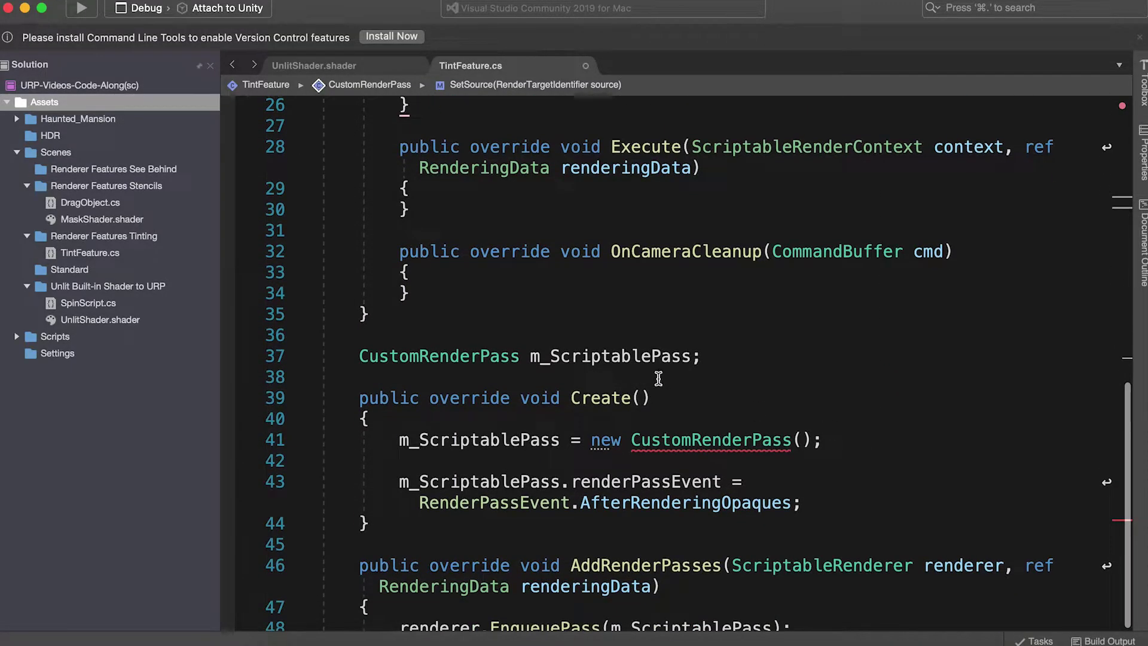
# - Add a [System.Serializable] Settings class containing public Material material
pyautogui.click(402, 328)
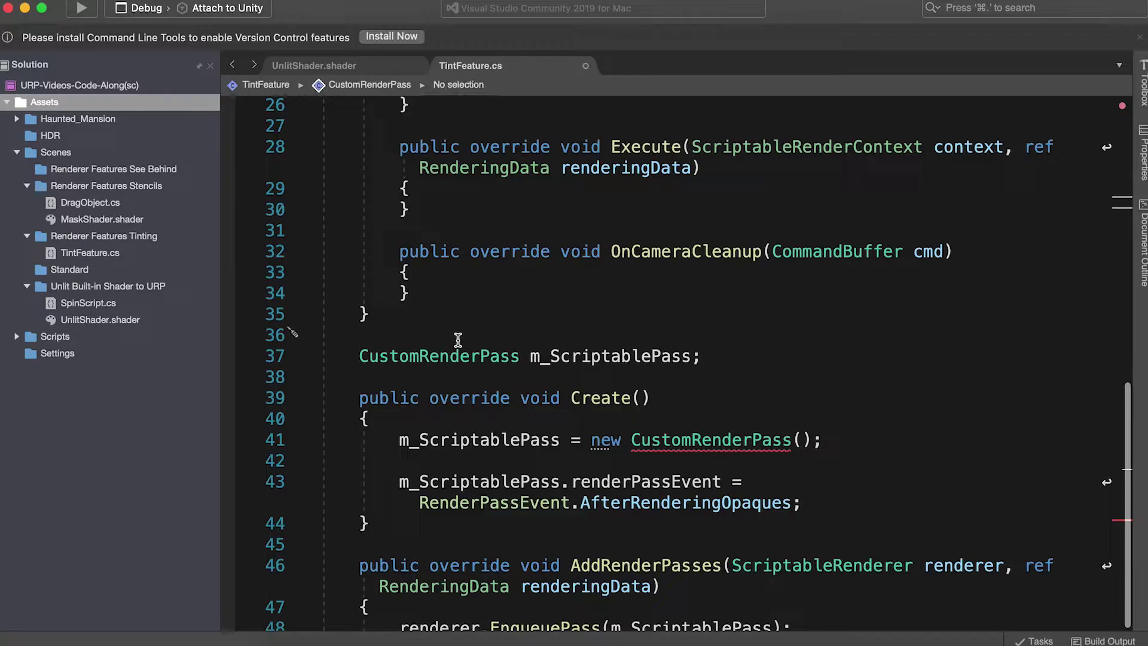
pyautogui.press('Return')
pyautogui.write('[System.Se')
pyautogui.press('Down')
pyautogui.press('Return')
pyautogui.write(']')
pyautogui.press('Return')
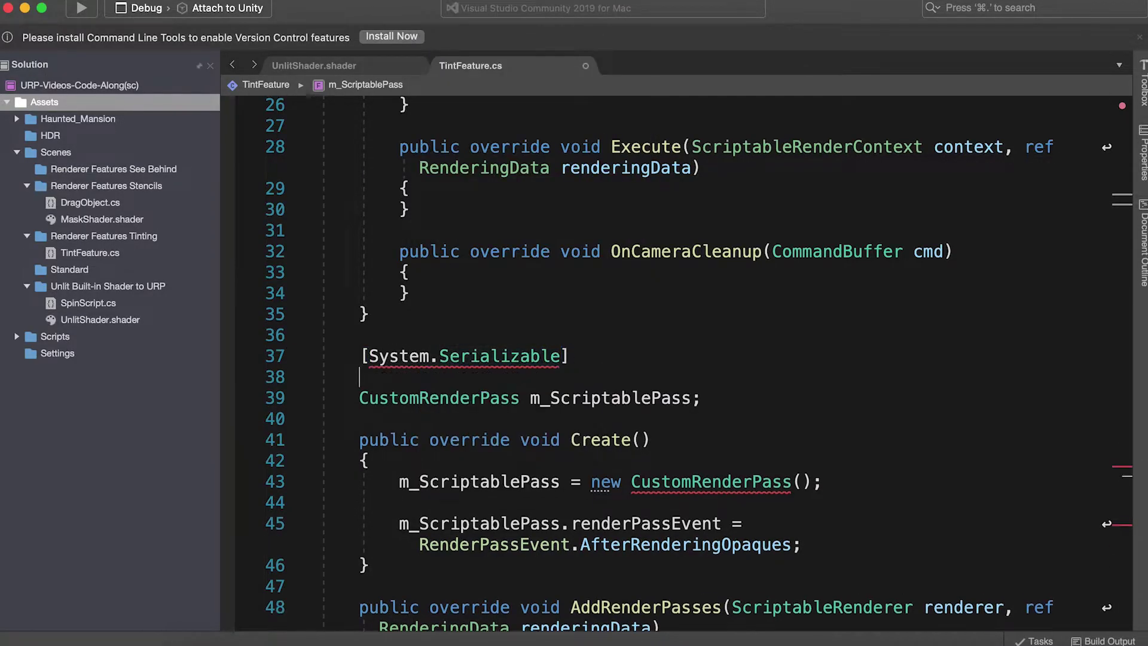
pyautogui.write('public class Settings')
pyautogui.press('Return')
pyautogui.write('{')
pyautogui.press('Return')
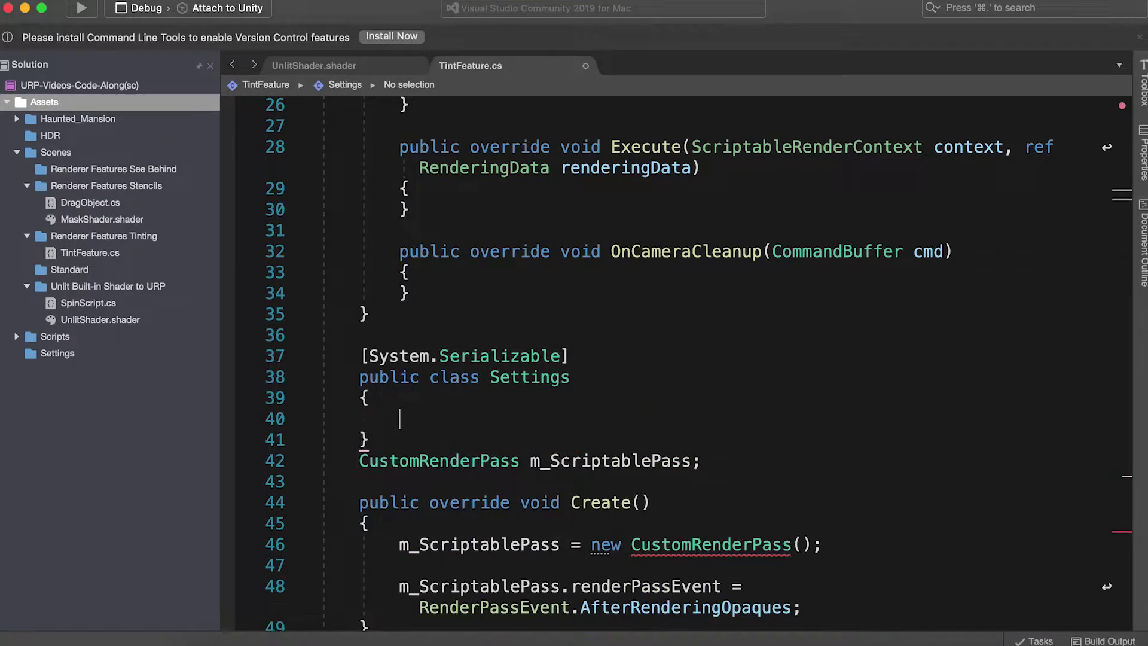
pyautogui.write('public Material material;')
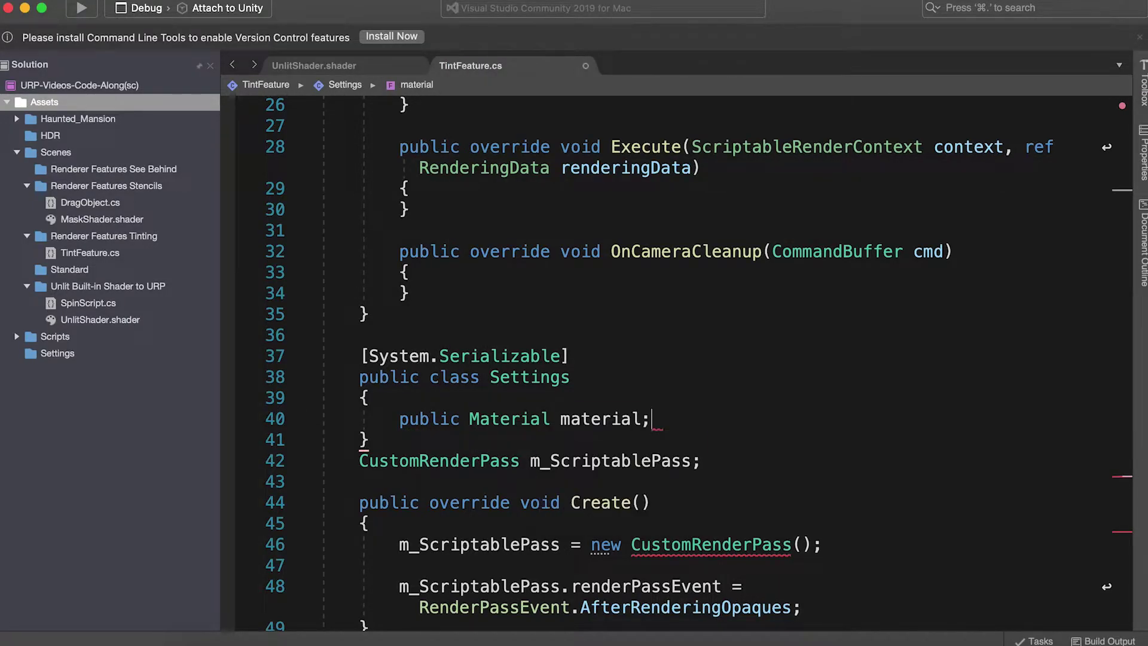
pyautogui.press('Down')
# - Add a [SerializeField] private Settings settings = new Settings(); field
pyautogui.press('Return')
pyautogui.press('Return')
pyautogui.write('[Ser')
pyautogui.press('Return')
pyautogui.press('Return')
pyautogui.write('pr')
pyautogui.press('Return')
pyautogui.write('Se')
pyautogui.press('Down')
pyautogui.press('Down')
pyautogui.press('Return')
pyautogui.write('settings = new S')
pyautogui.press('Return')
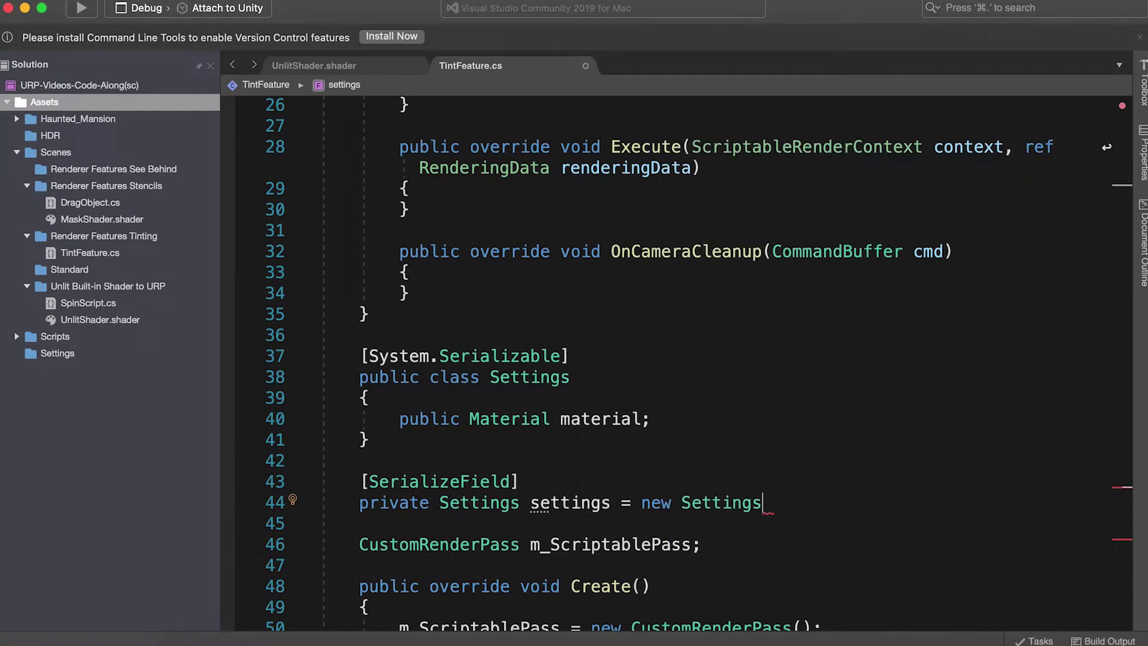
pyautogui.write('();')
pyautogui.press('super+Tab')
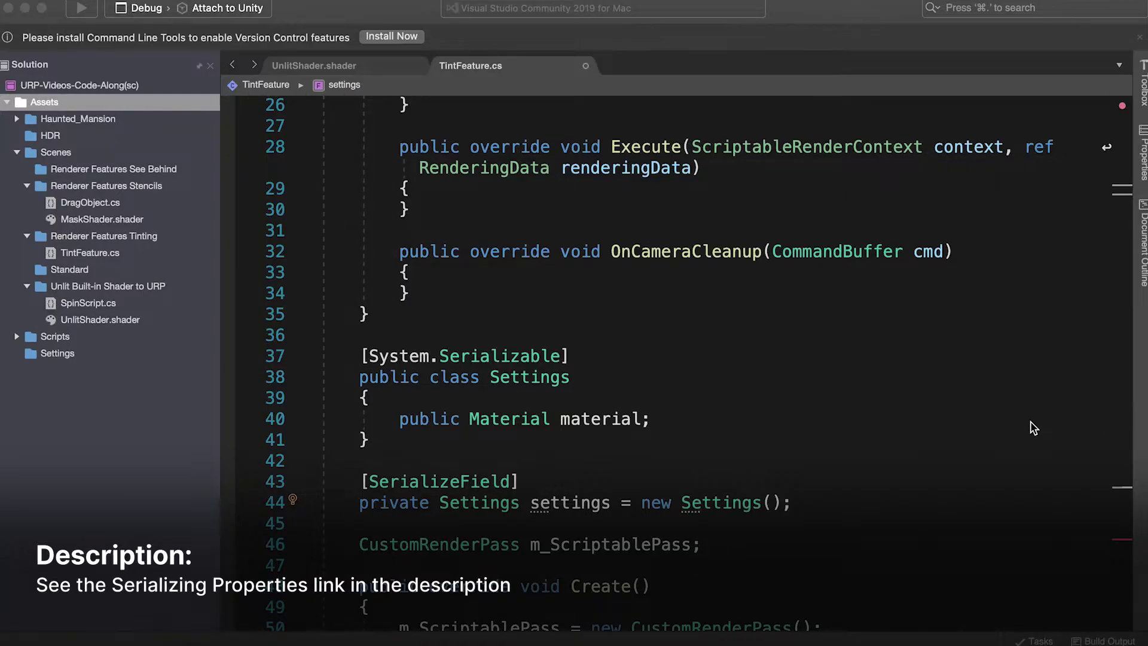
pyautogui.scroll(-1, 1031, 421)
pyautogui.scroll(-3, 1030, 420)
pyautogui.scroll(-1, 1033, 422)
pyautogui.scroll(-1, 1034, 423)
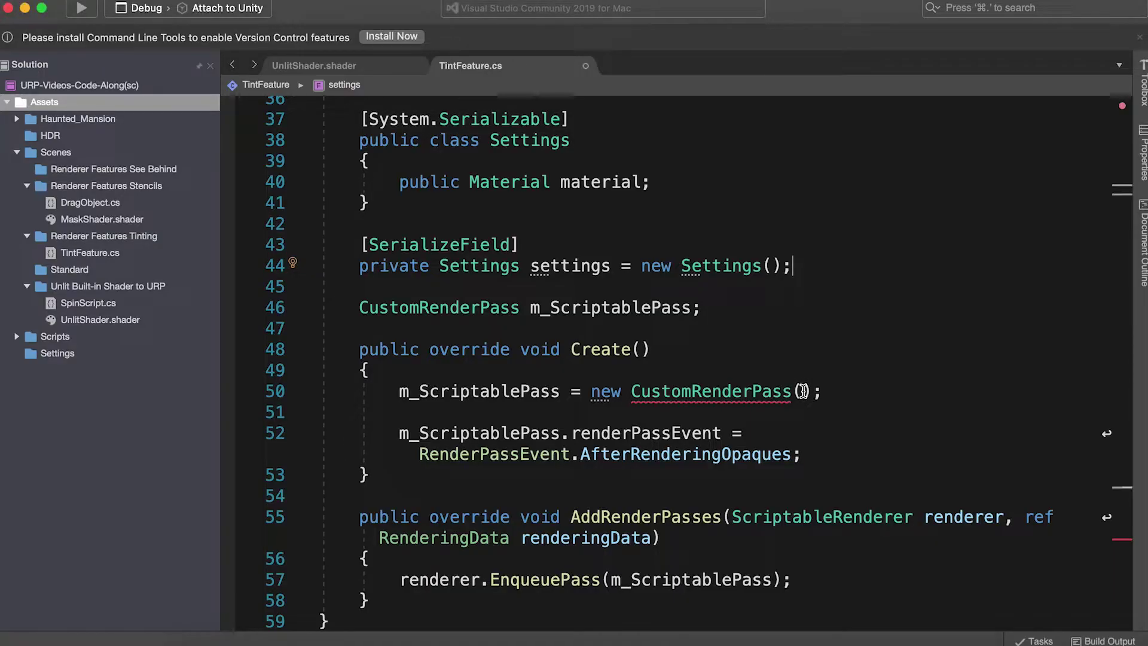
# - Pass settings.material to new CustomRenderPass in Create()
pyautogui.click(800, 391)
pyautogui.write('settings.')
pyautogui.press('Return')
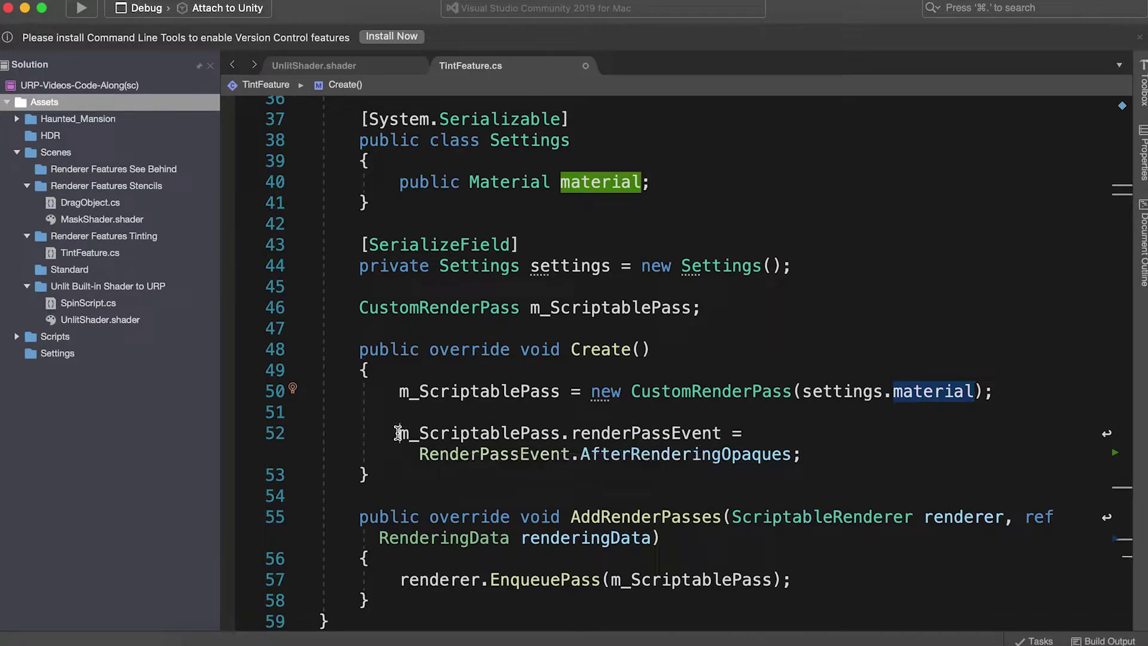
pyautogui.moveTo(398, 433); pyautogui.dragTo(846, 455)
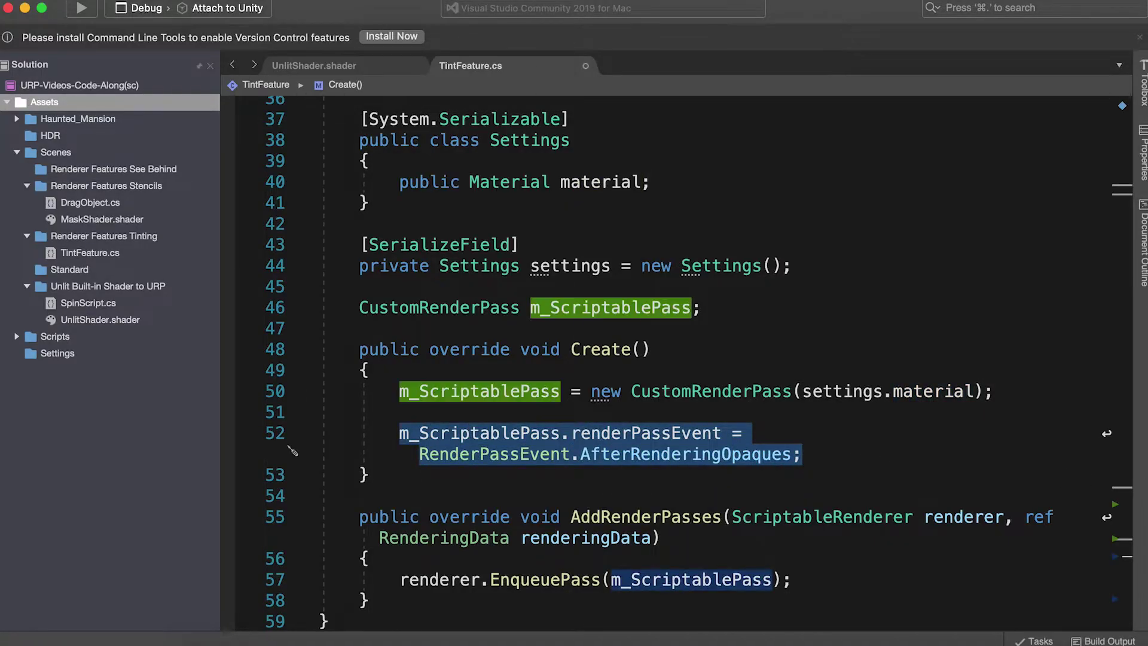
pyautogui.press('super+Tab')
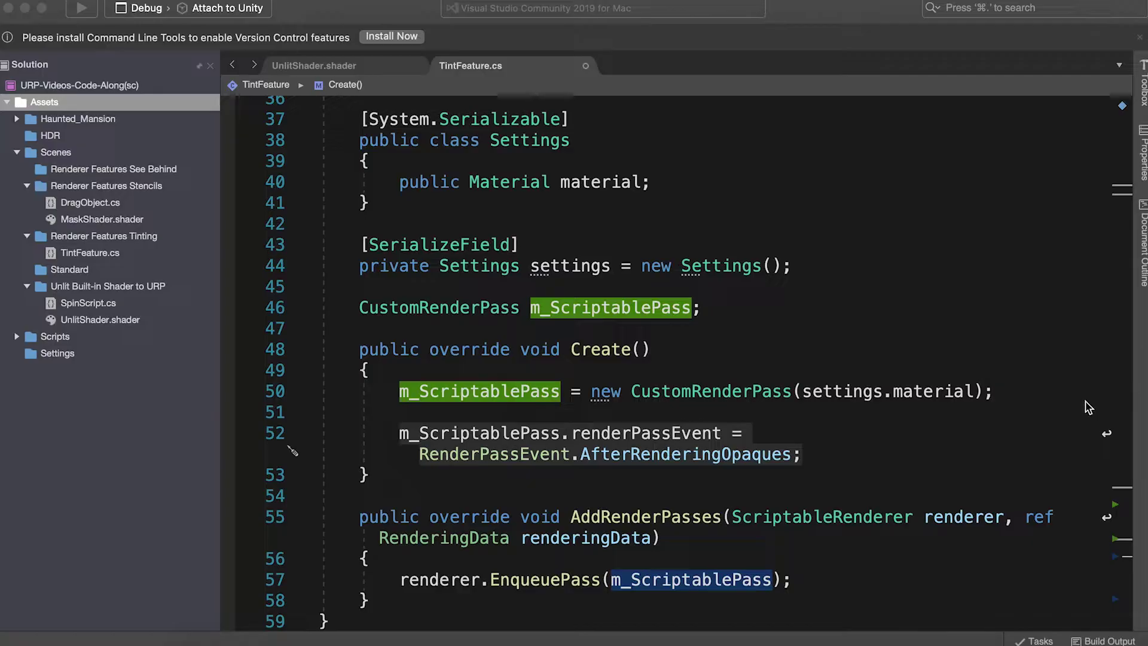
# - Add m_ScriptablePass.SetSource(renderer.cameraColorTarget) before EnqueuePass in AddRenderPasses
pyautogui.press('Return')
pyautogui.write('m_')
pyautogui.press('Return')
pyautogui.write('.S')
pyautogui.press('Return')
pyautogui.write('(')
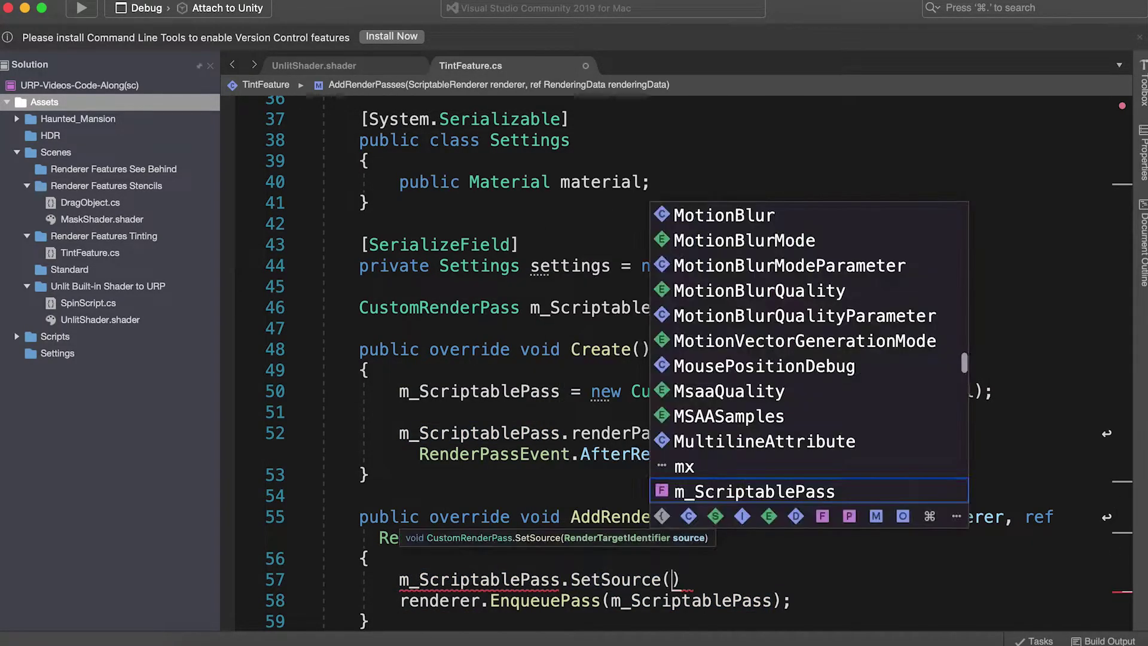
pyautogui.write('renderer')
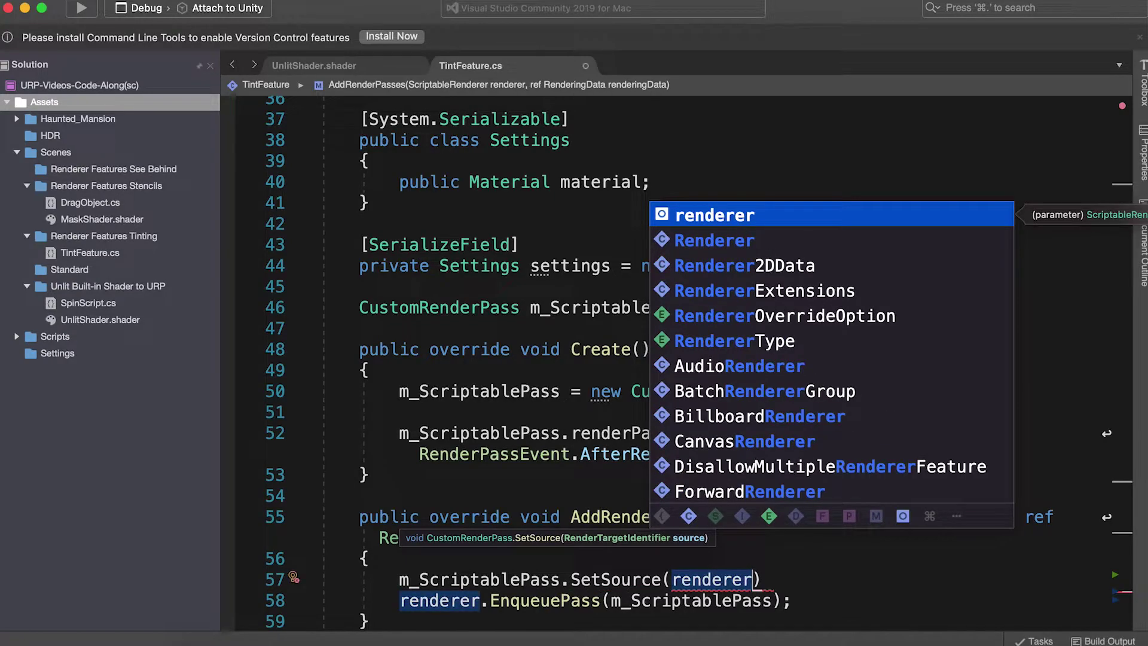
pyautogui.write('.cameraColorTarget);')
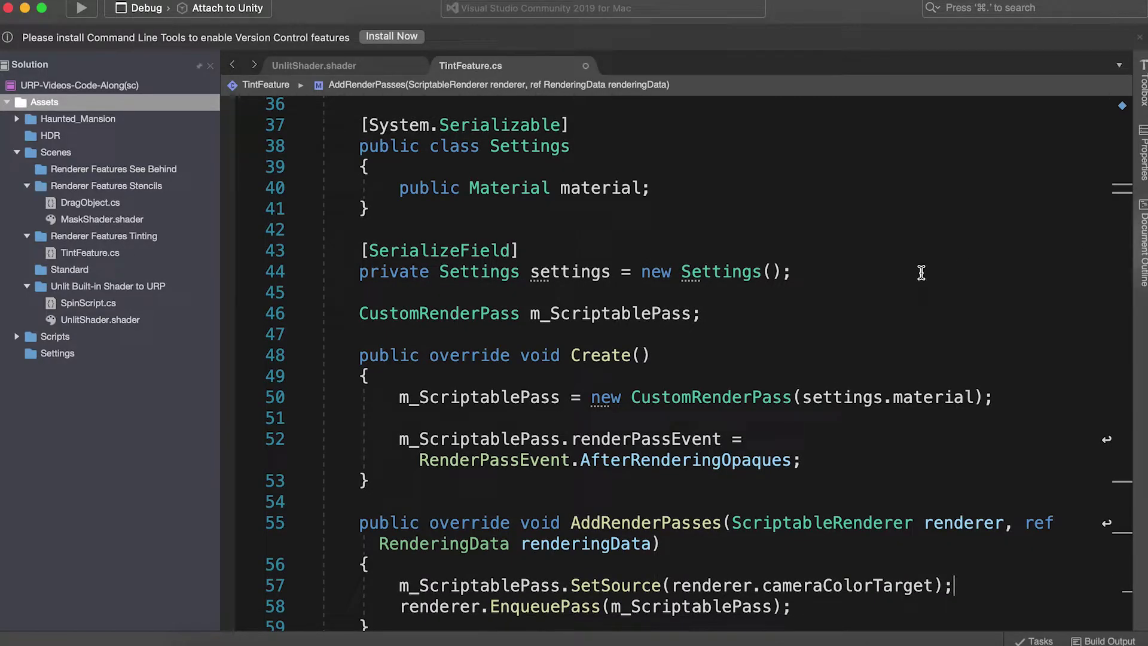
pyautogui.scroll(1, 921, 272)
pyautogui.scroll(2, 921, 272)
pyautogui.scroll(3, 921, 271)
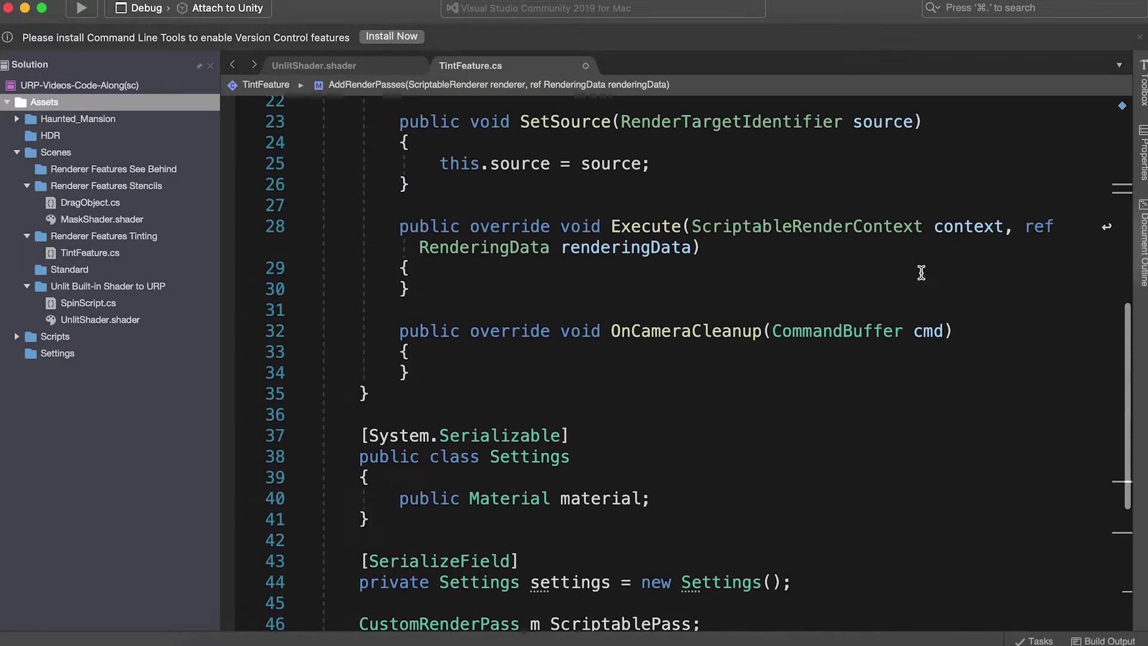
pyautogui.scroll(1, 921, 272)
pyautogui.scroll(2, 921, 272)
pyautogui.scroll(1, 921, 272)
# - In OnCameraSetup, copy cameraTargetDescriptor into cameraTextureDesc and set depthBufferBits to 0
pyautogui.click(459, 300)
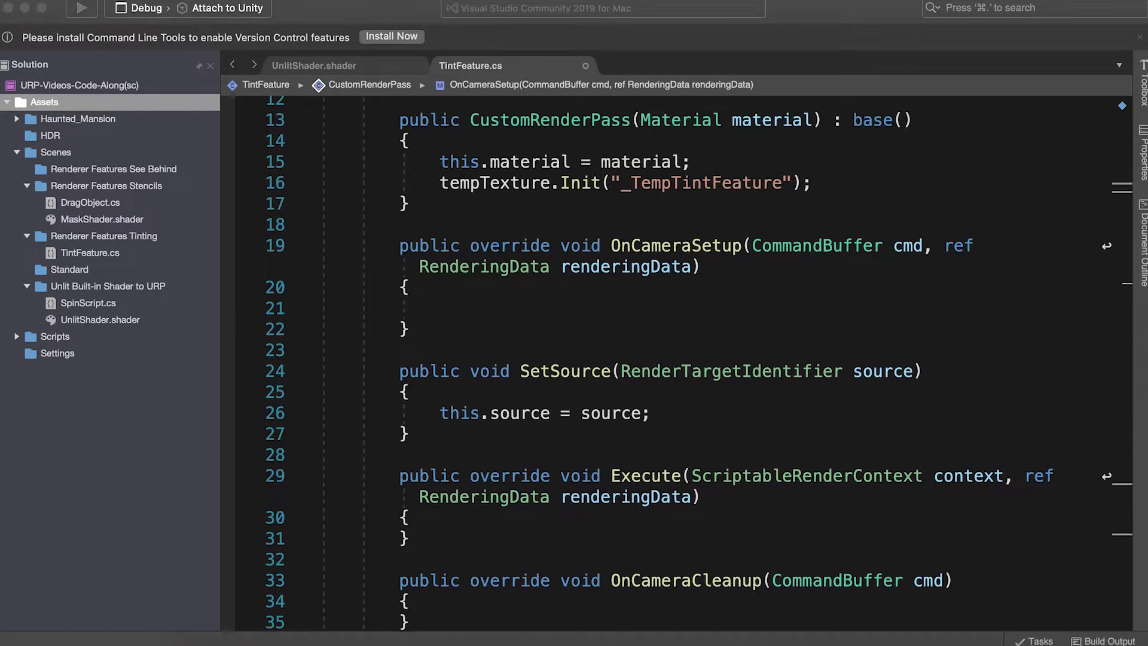
pyautogui.write('RenderTextureDescriptor cameraTextureDesc = ')
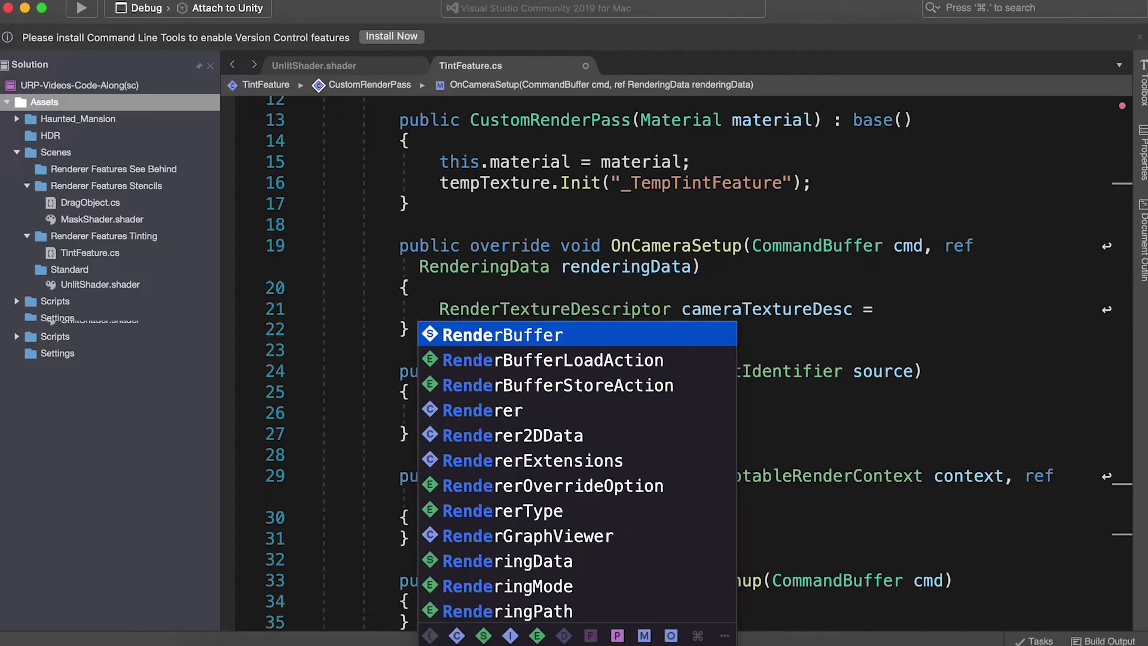
pyautogui.write('T')
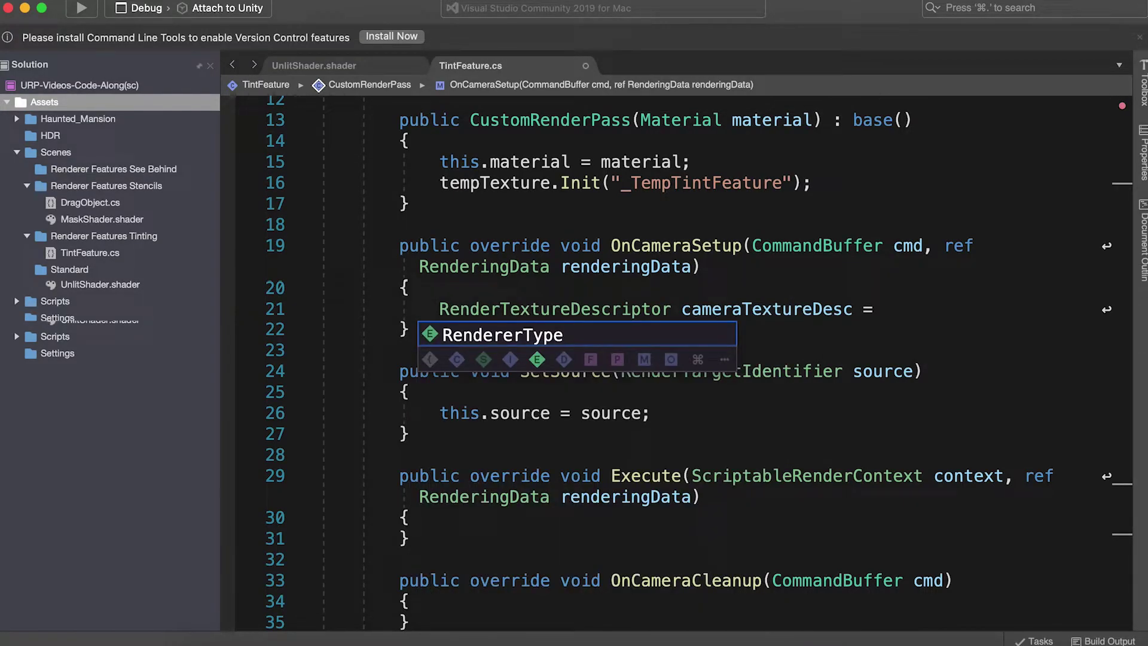
pyautogui.write('re')
pyautogui.press('Tab')
pyautogui.write('.ca')
pyautogui.press('Tab')
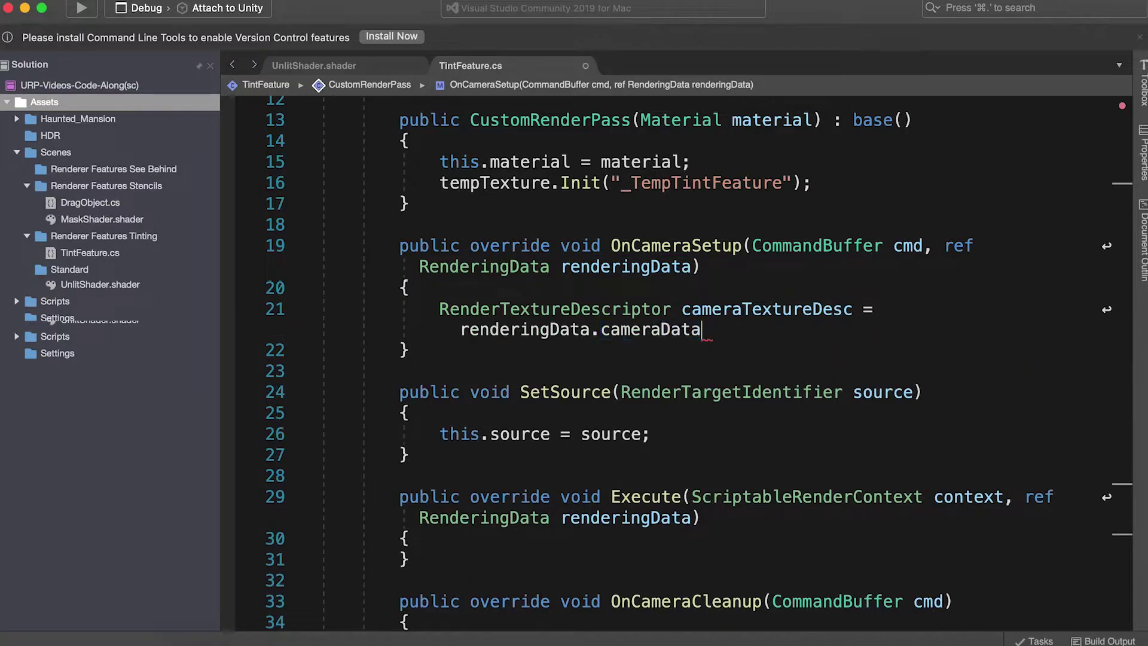
pyautogui.write('.ca')
pyautogui.press('Down')
pyautogui.press('Tab')
pyautogui.write(';')
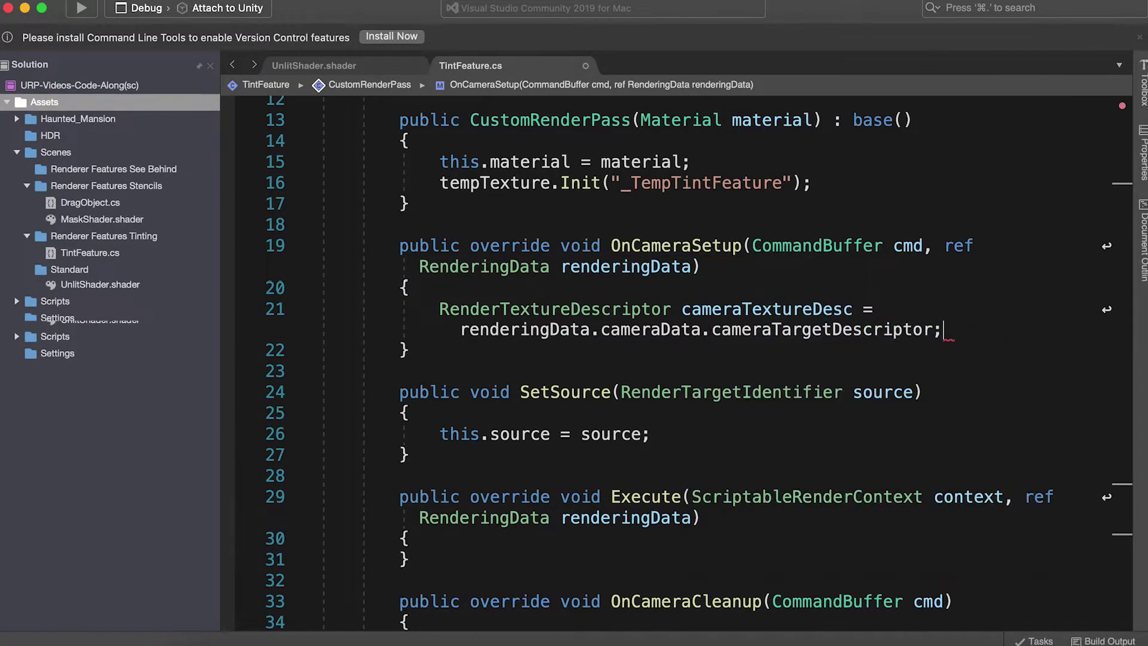
pyautogui.press('Return')
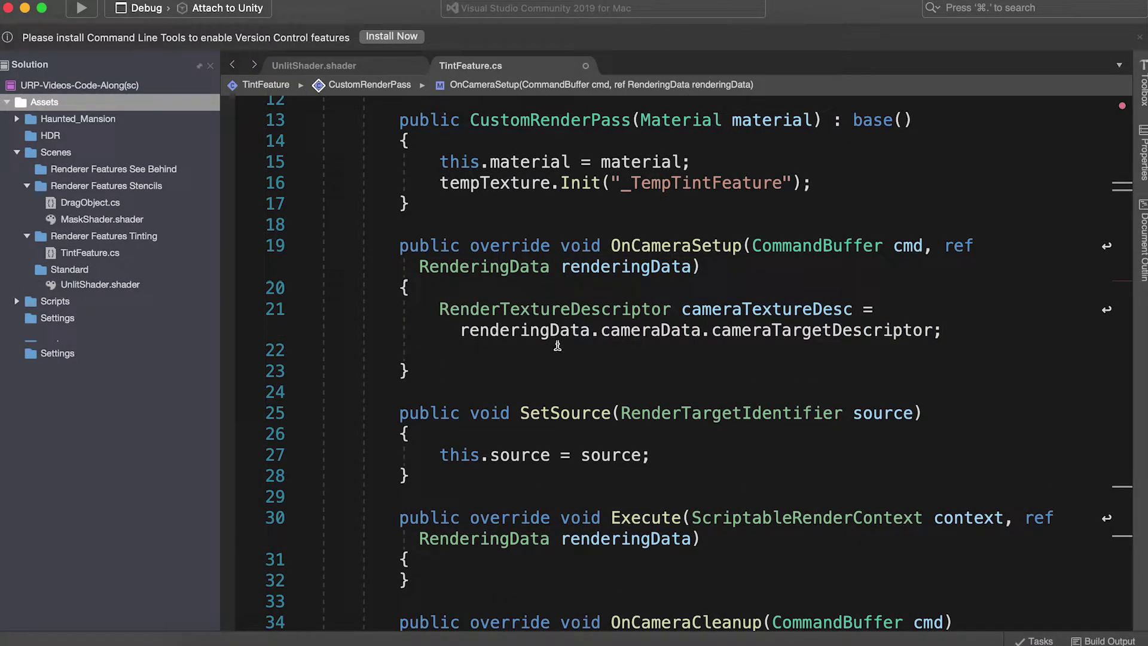
pyautogui.write('cameraText')
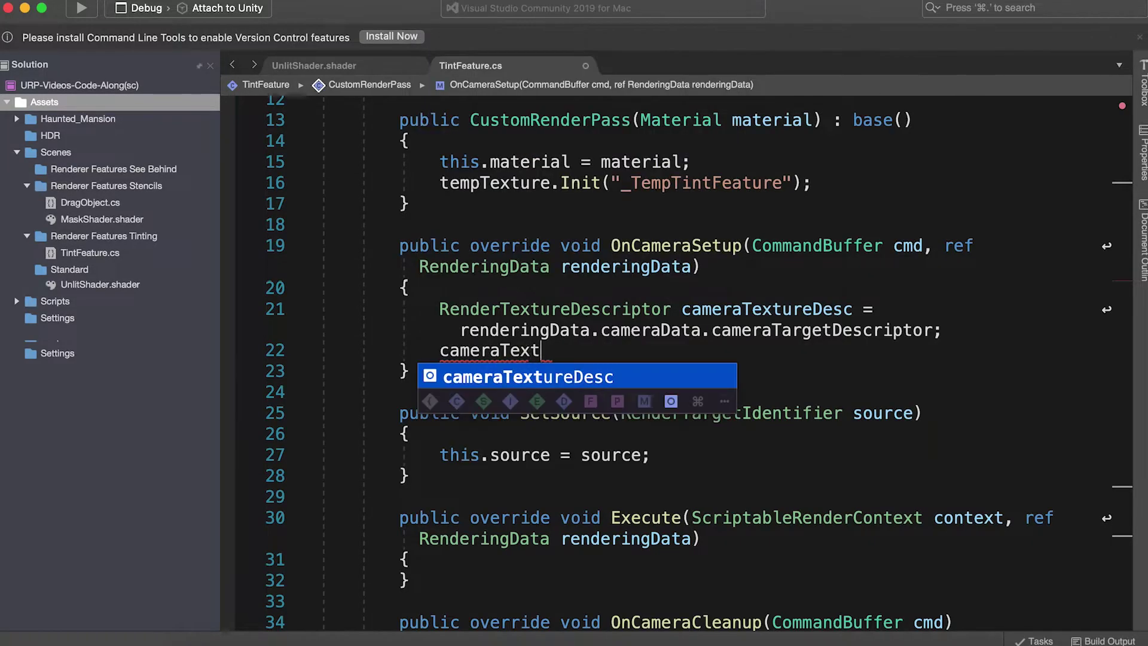
pyautogui.write('ure')
pyautogui.press('Tab')
pyautogui.write('.depthBufferBits = 0;')
pyautogui.press('Return')
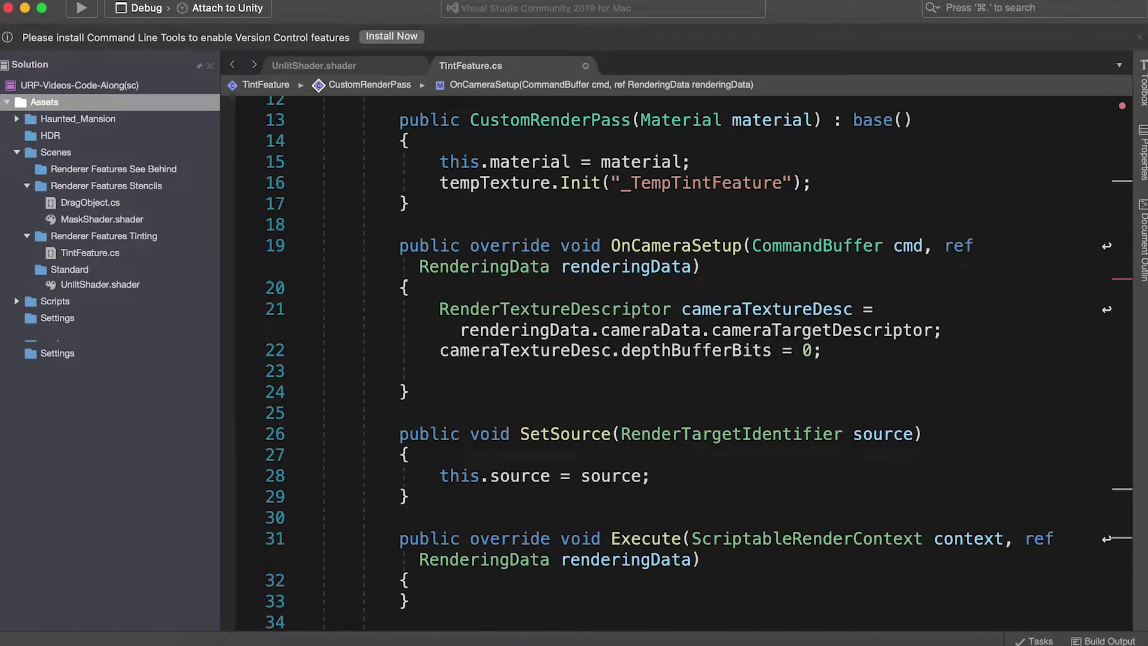
pyautogui.write('cmd.Get')
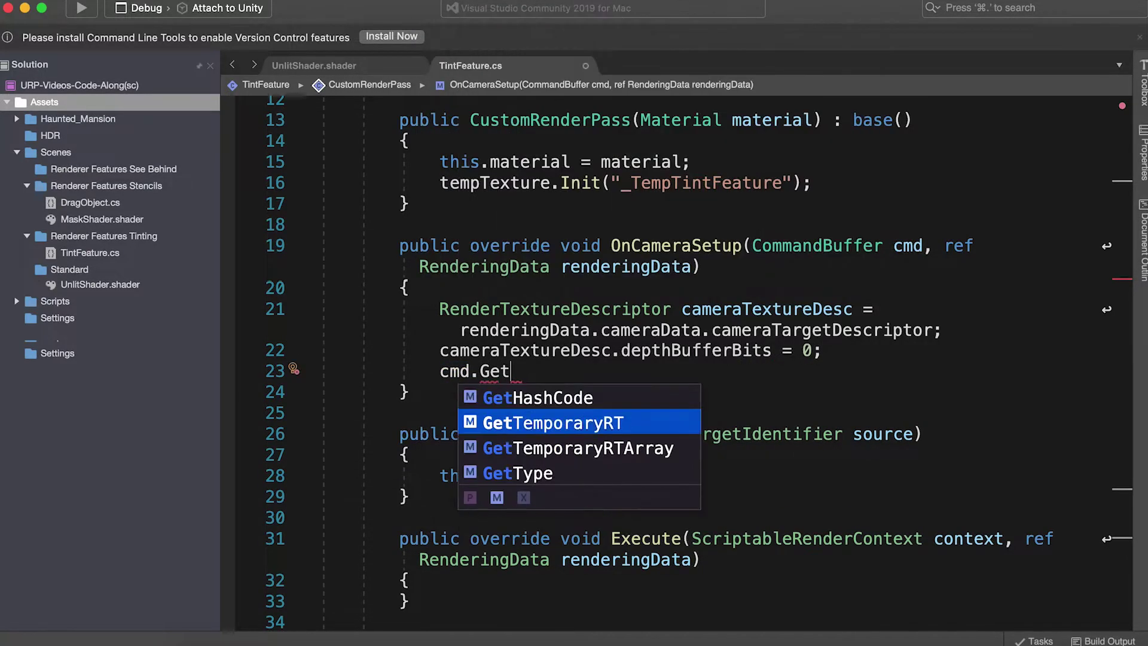
# - Call cmd.GetTemporaryRT(tempTexture.id, cameraTextureDesc, FilterMode.Bilinear)
pyautogui.press('Return')
pyautogui.write('(t')
pyautogui.write('.')
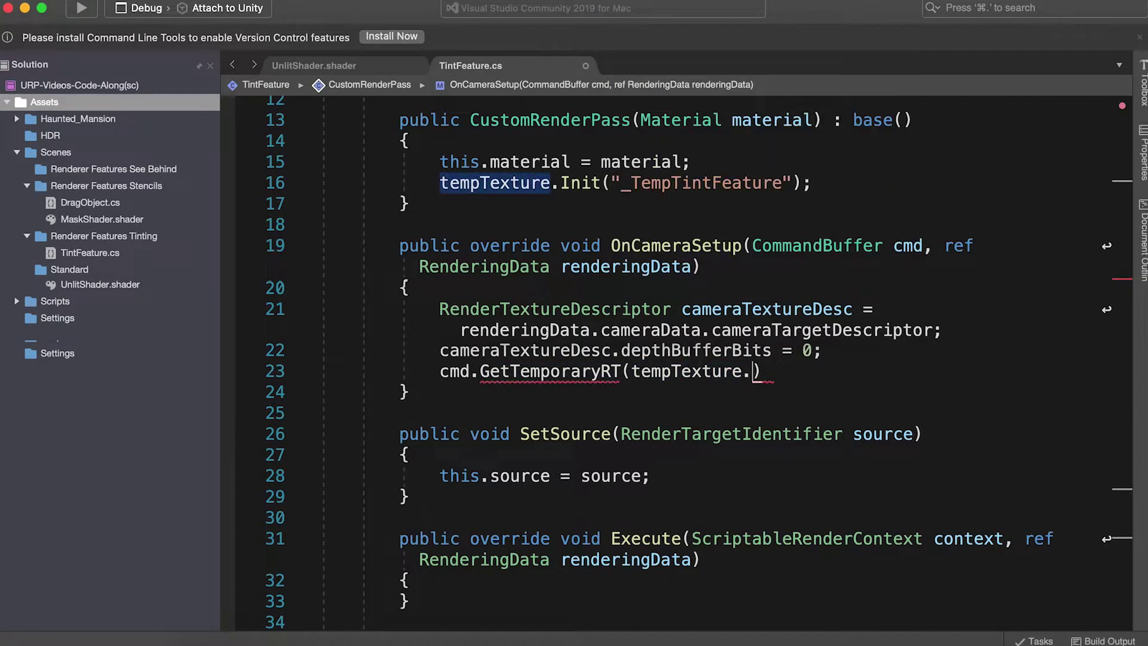
pyautogui.write('id, ca')
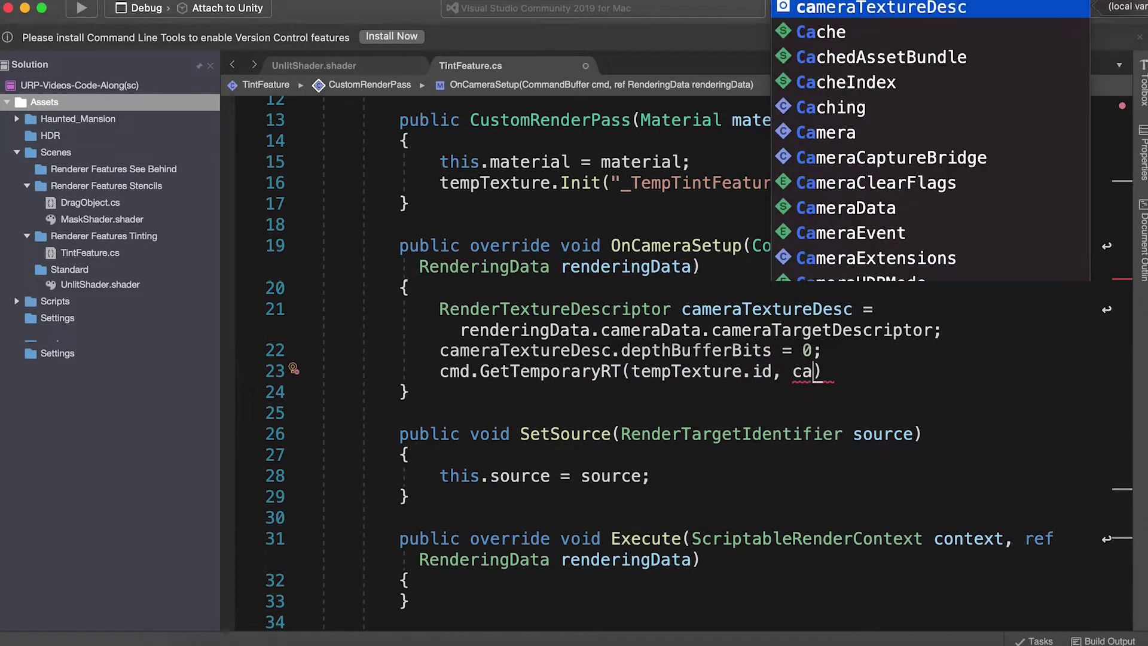
pyautogui.write(', Fi')
pyautogui.press('Down')
pyautogui.press('Down')
pyautogui.press('Return')
pyautogui.write(';')
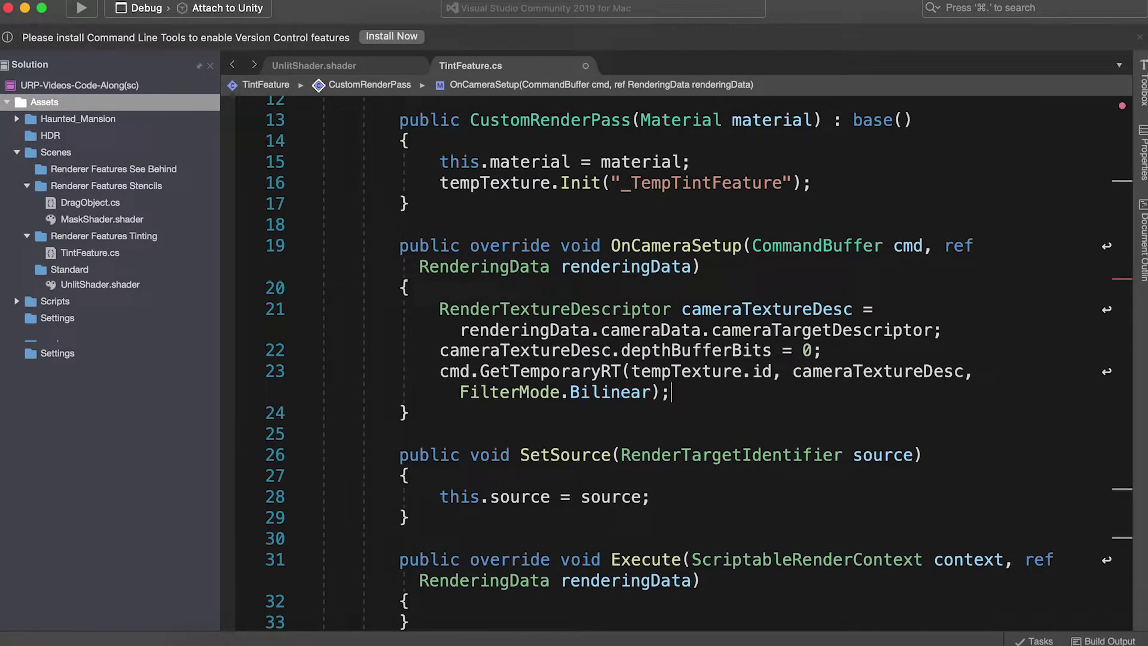
# - Add cmd.ReleaseTemporaryRT(tempTexture.id) to OnCameraCleanup, then begin a line in Execute
pyautogui.click(621, 350)
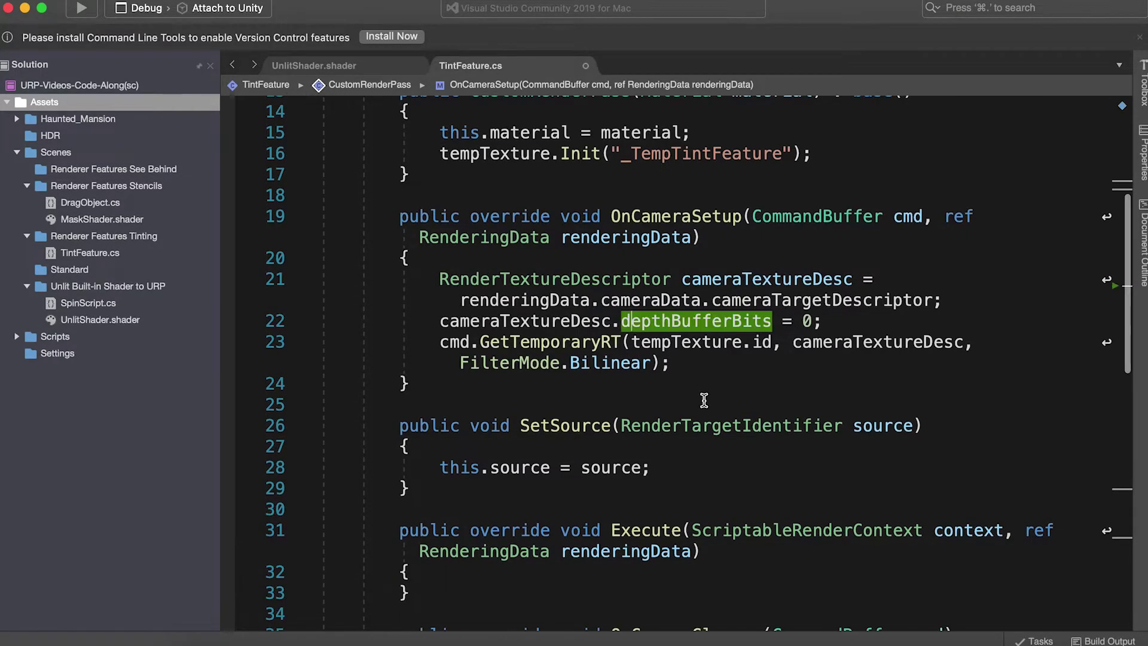
pyautogui.scroll(-5, 705, 398)
pyautogui.click(440, 469)
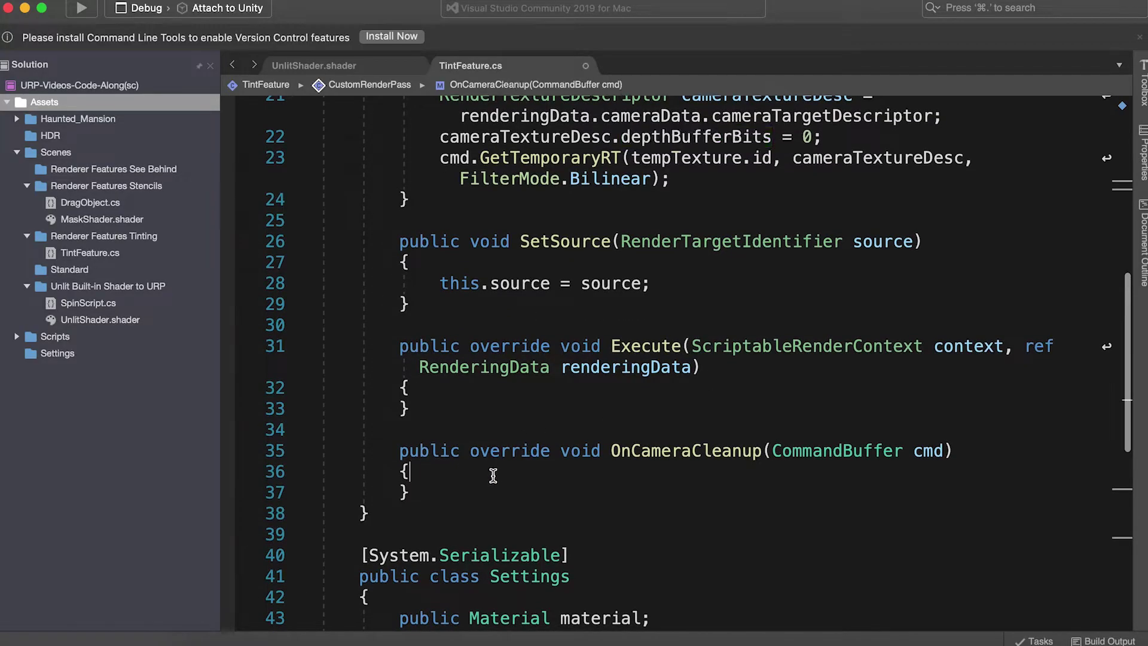
pyautogui.press('Return')
pyautogui.write('cmd.Releas')
pyautogui.press('Down')
pyautogui.press('Return')
pyautogui.write('(t')
pyautogui.press('Return')
pyautogui.write('.id);')
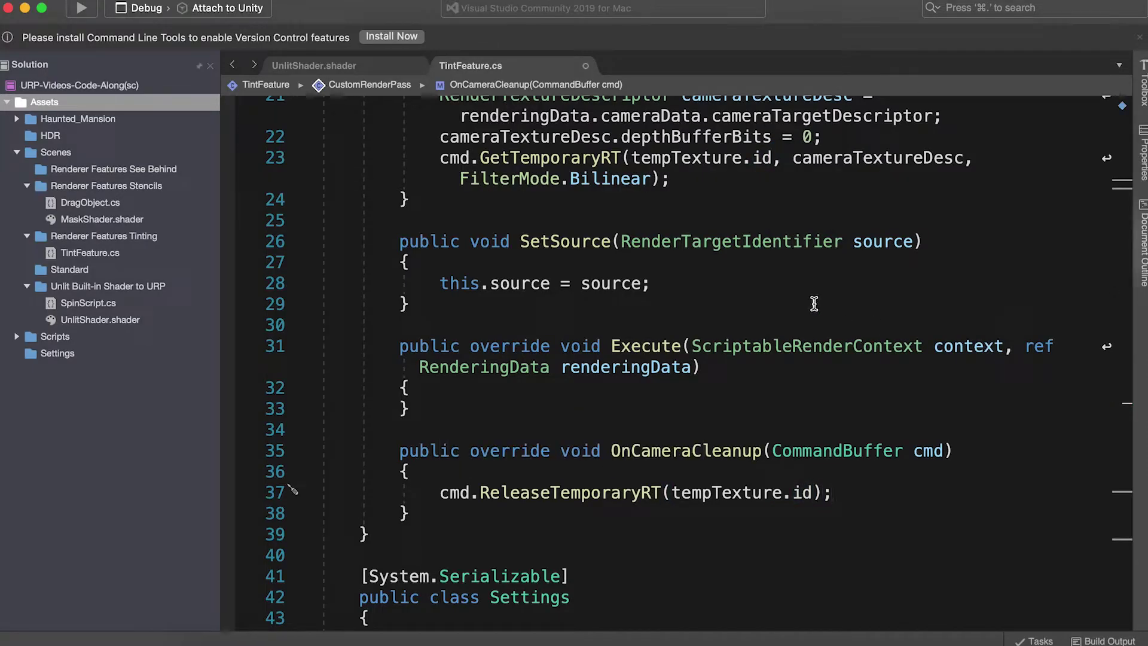
pyautogui.click(606, 393)
pyautogui.press('Return')
pyautogui.write('C')
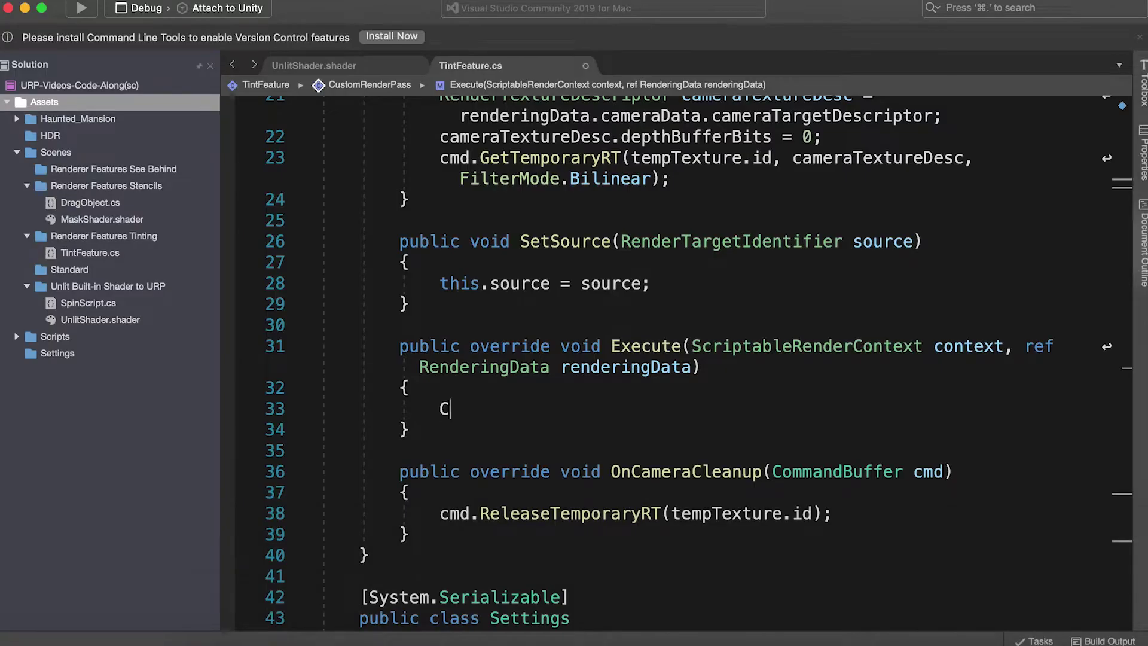
pyautogui.write('ommandBuffer cmd = C')
# - Get a command buffer with CommandBufferPool.Get("TintFeature") in Execute
pyautogui.press('Down')
pyautogui.press('Down')
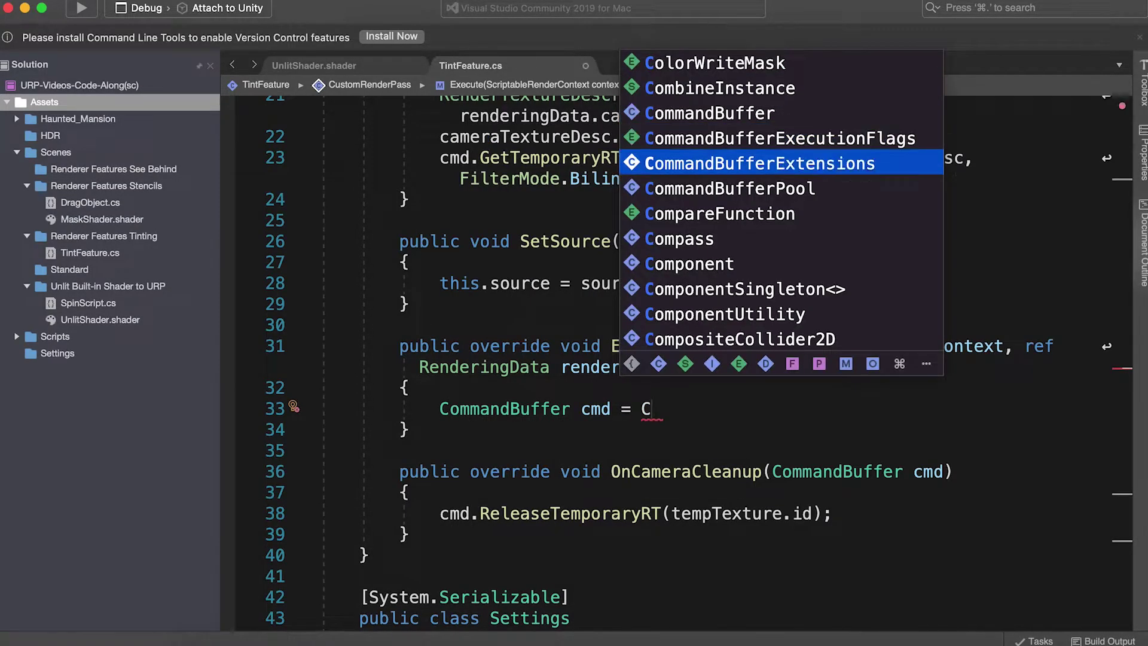
pyautogui.press('Down')
pyautogui.press('Return')
pyautogui.write('.Get("Tin')
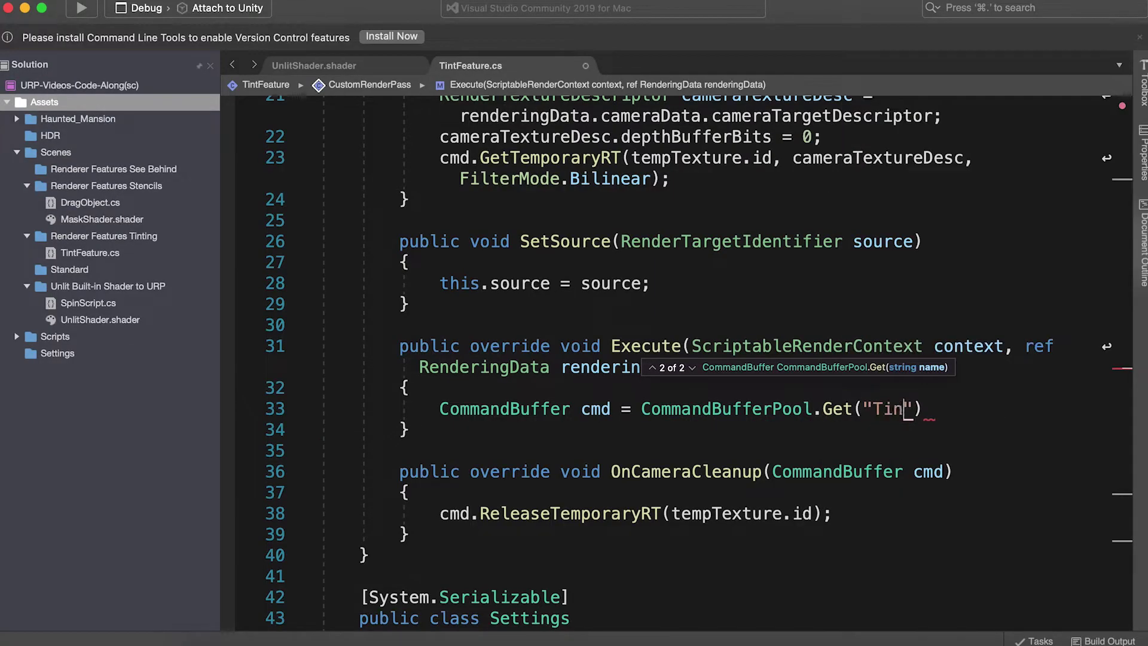
pyautogui.write('tFeature")')
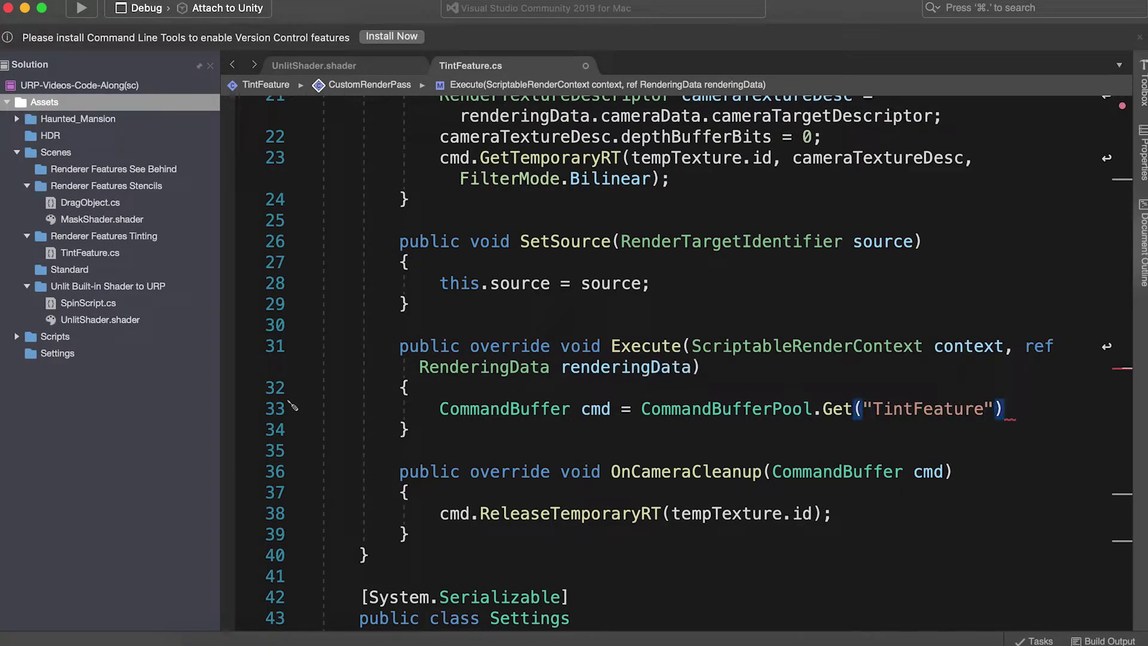
pyautogui.write(';')
pyautogui.press('Return')
pyautogui.press('Return')
pyautogui.write('Blit(cm')
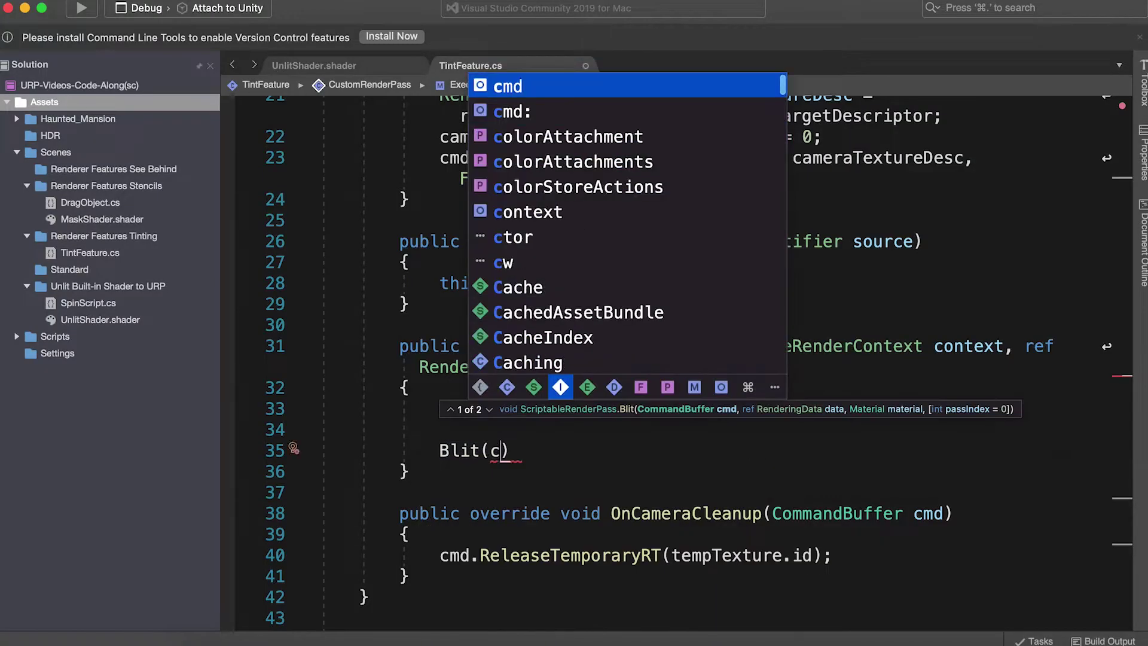
pyautogui.write('d, source, tempTexture')
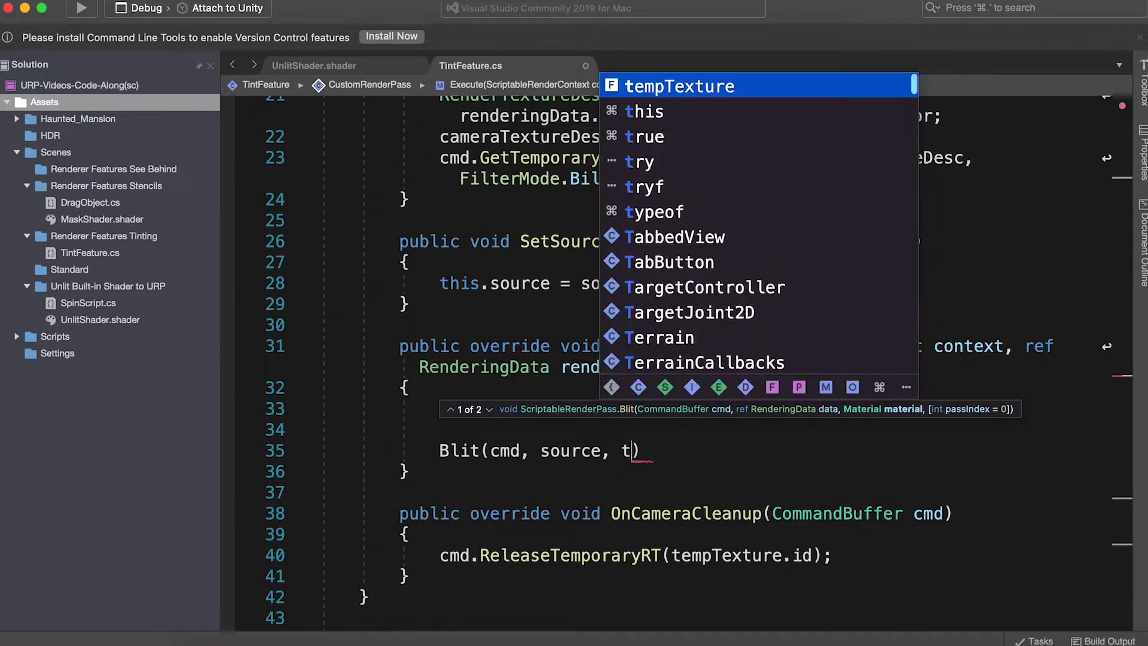
pyautogui.write('.I')
# - Add two Blit calls: source through the material into tempTexture, then back to source
pyautogui.press('Return')
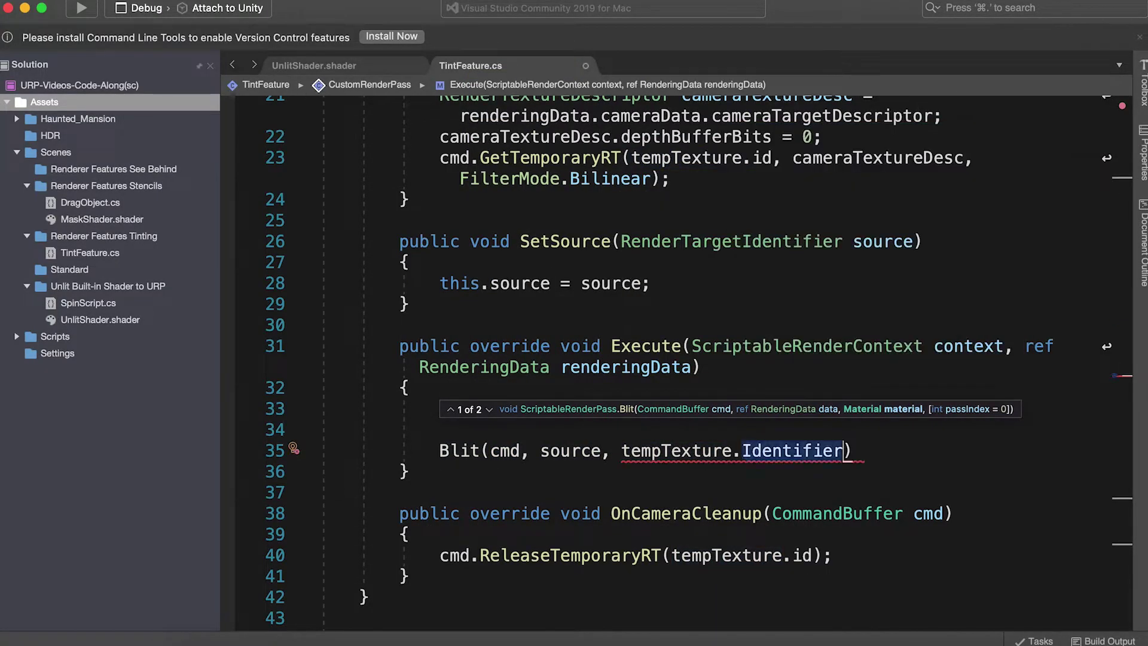
pyautogui.write('(), m')
pyautogui.press('Return')
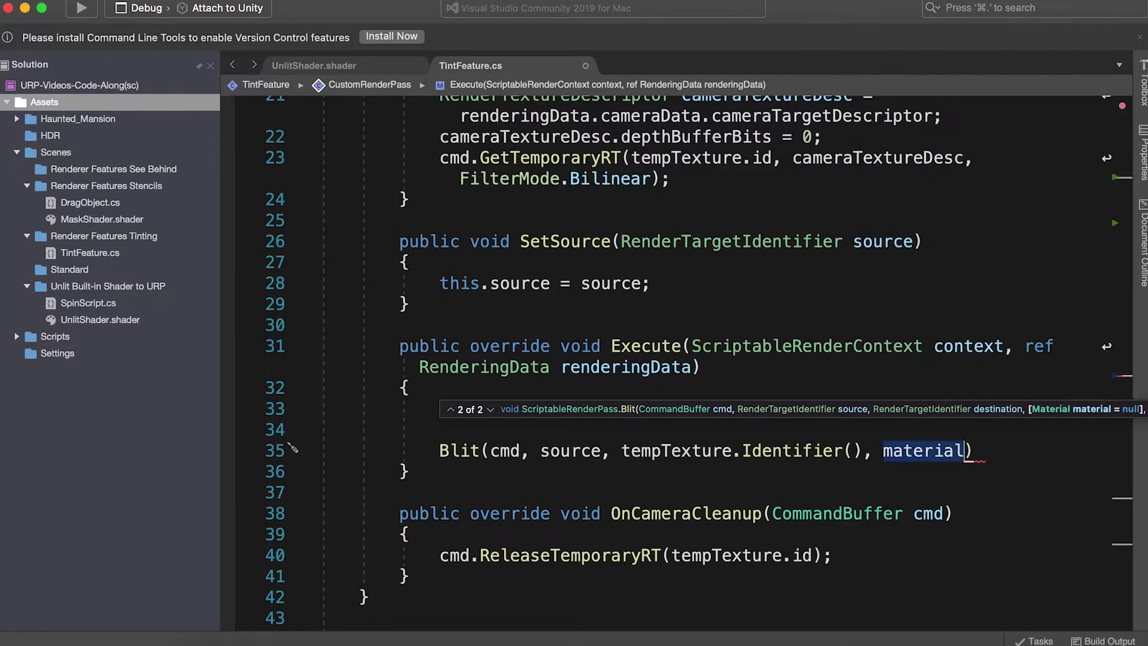
pyautogui.write(', 0);')
pyautogui.press('Return')
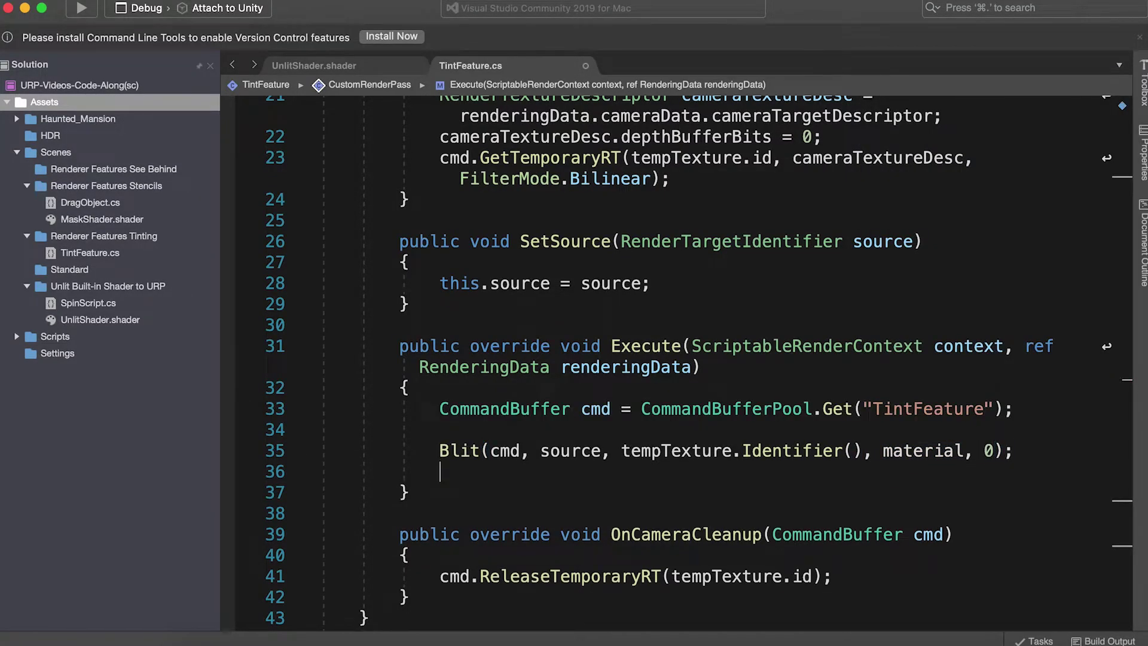
pyautogui.write('Blit(cmd, ')
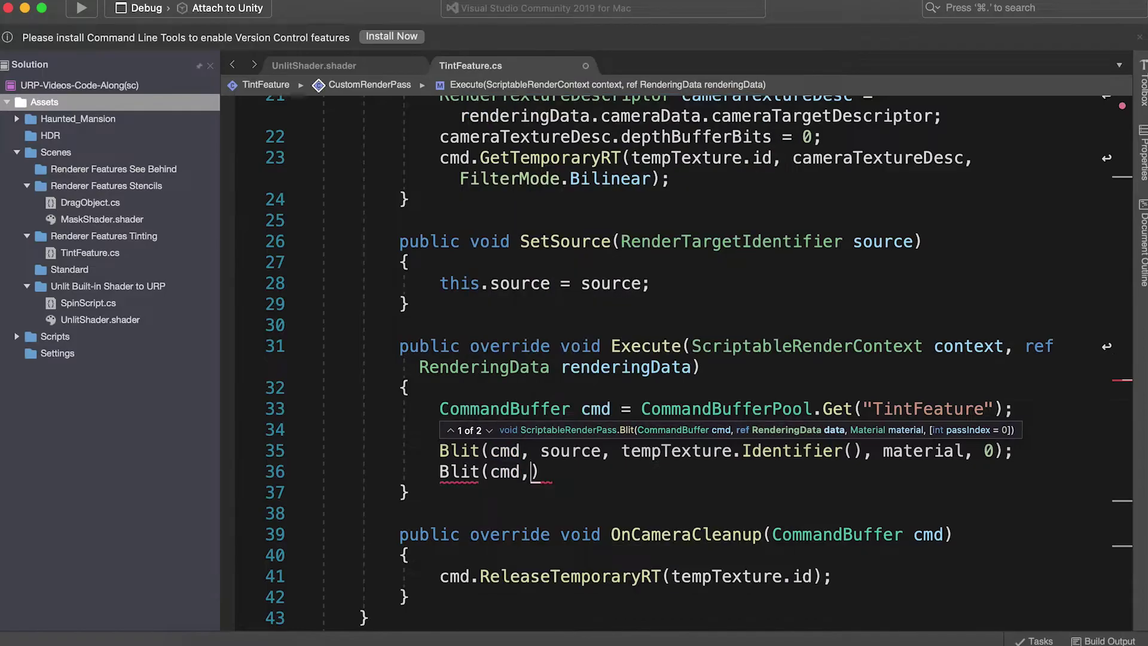
pyautogui.write('t')
pyautogui.press('Return')
pyautogui.write('.Identifier(), source')
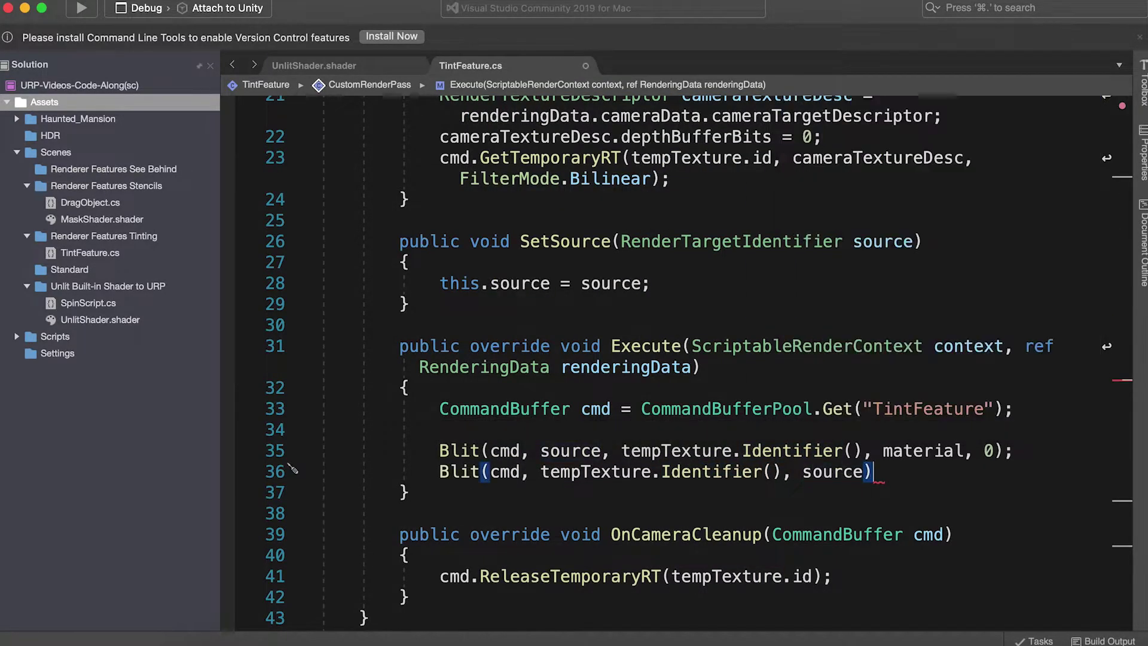
pyautogui.write(');')
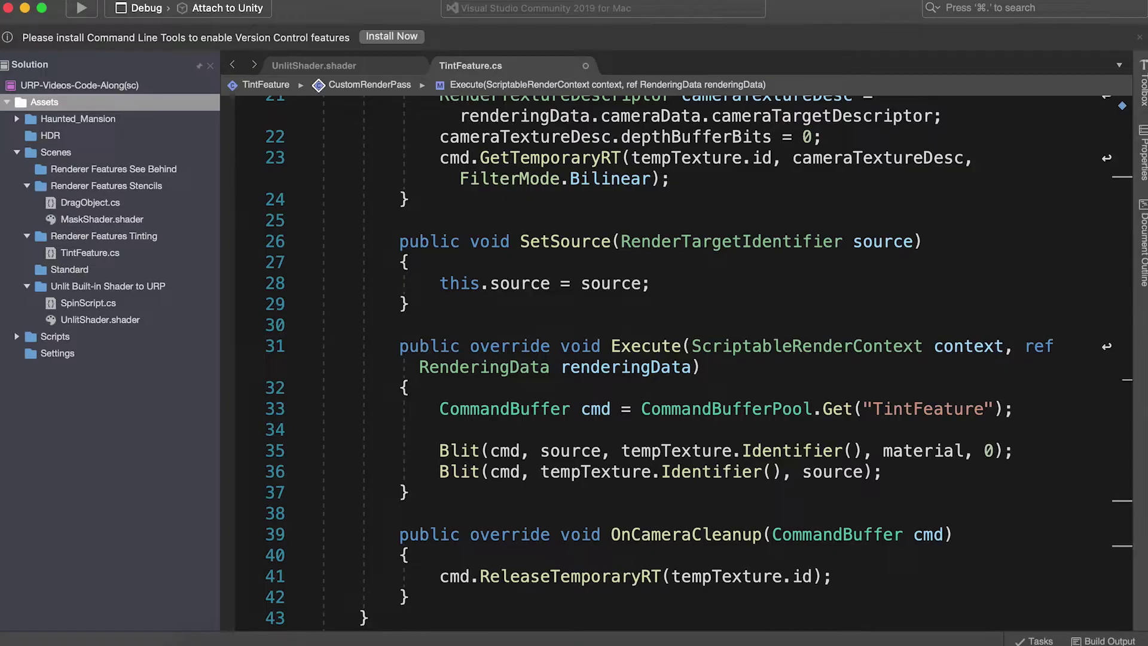
# - Add context.ExecuteCommandBuffer(cmd) and CommandBufferPool.Release(cmd)
pyautogui.press('Return')
pyautogui.press('Return')
pyautogui.write('co')
pyautogui.press('Down')
pyautogui.press('Down')
pyautogui.press('Down')
pyautogui.press('Down')
pyautogui.press('Return')
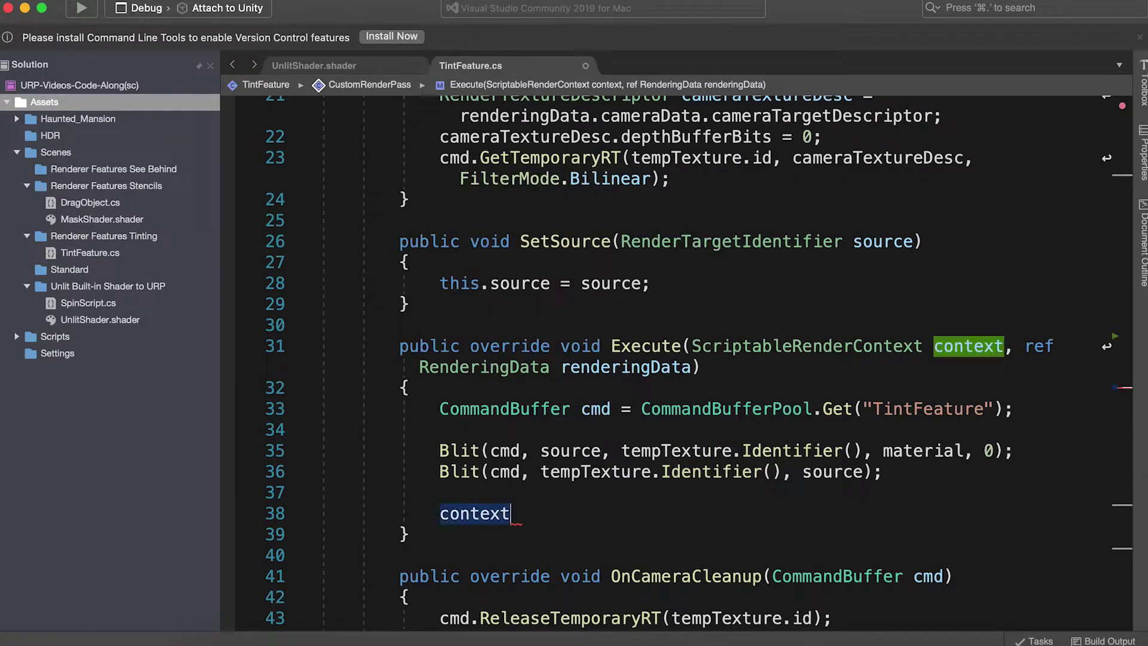
pyautogui.write('.Ex')
pyautogui.press('Return')
pyautogui.write('(cm')
pyautogui.press('Return')
pyautogui.write(');')
pyautogui.press('Return')
pyautogui.write('C')
pyautogui.press('Return')
pyautogui.write('.R')
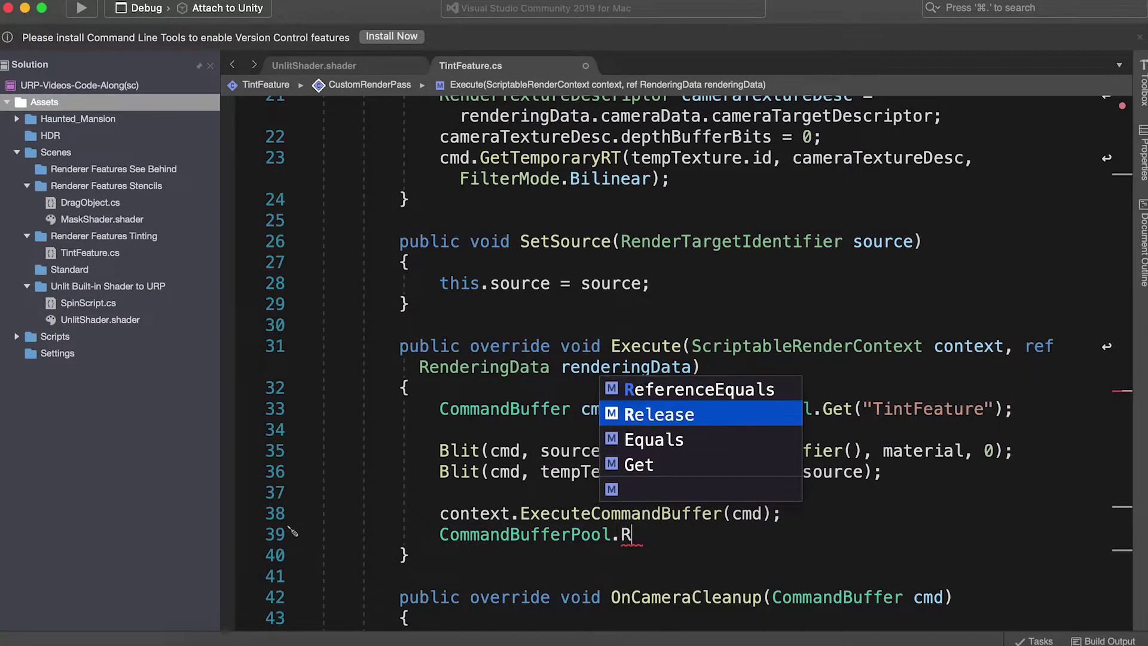
pyautogui.press('Down')
pyautogui.press('Return')
pyautogui.write('(cm')
pyautogui.press('Return')
pyautogui.write(');')
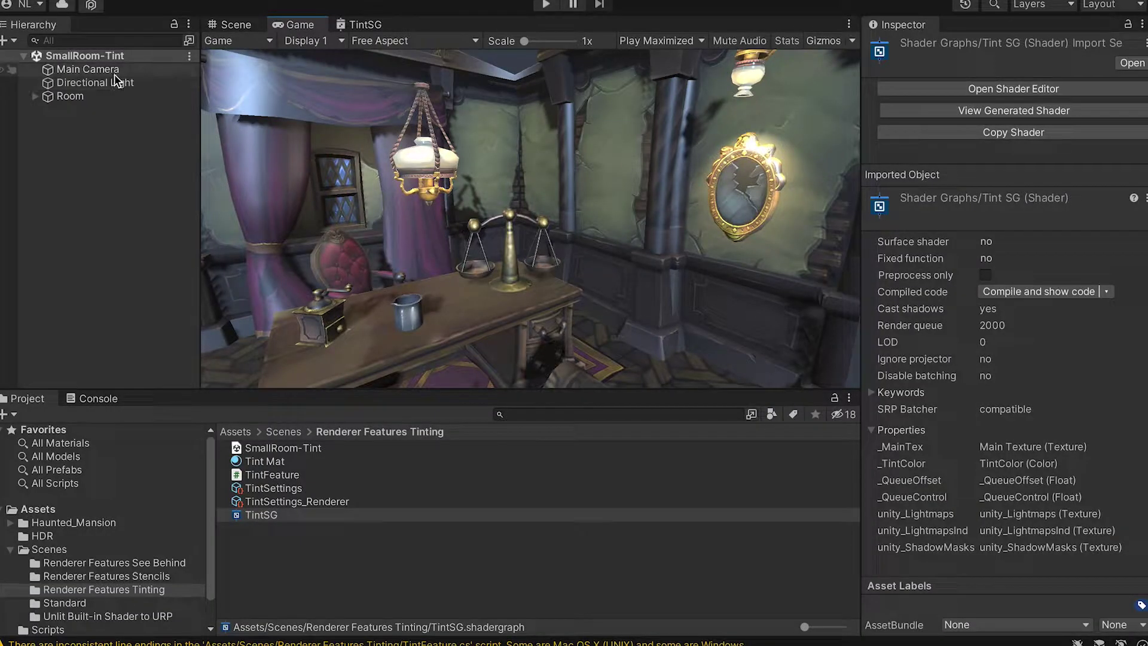
pyautogui.click(114, 72)
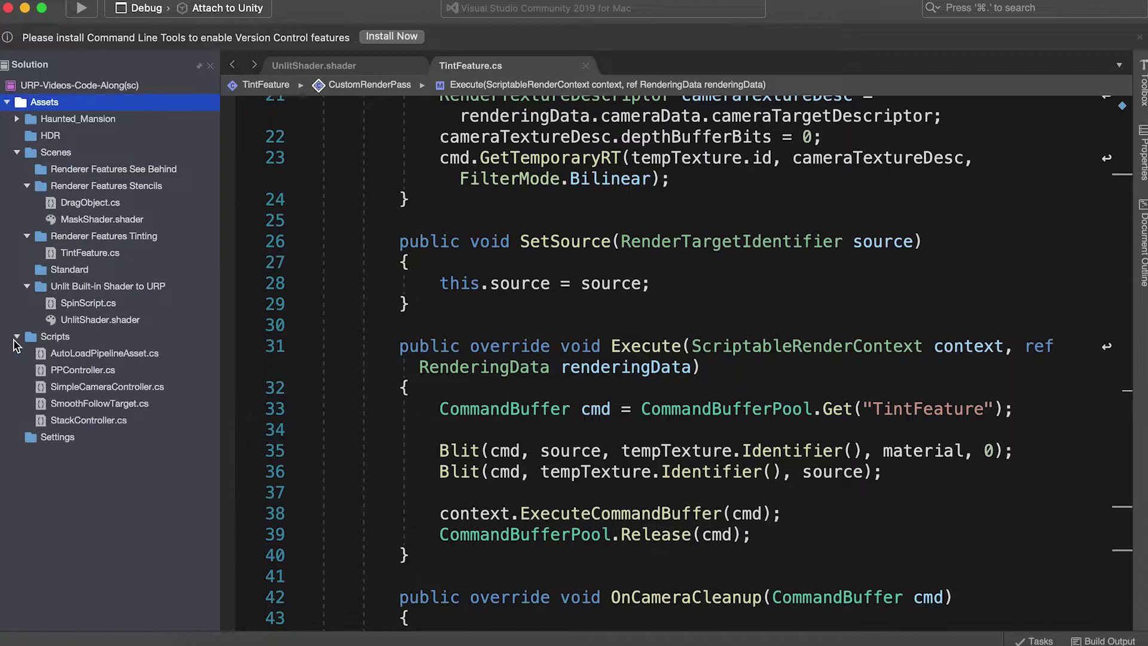
# - Open AutoLoadPipelineAsset.cs from the Scripts folder in the Solution pad
pyautogui.doubleClick(82, 353)
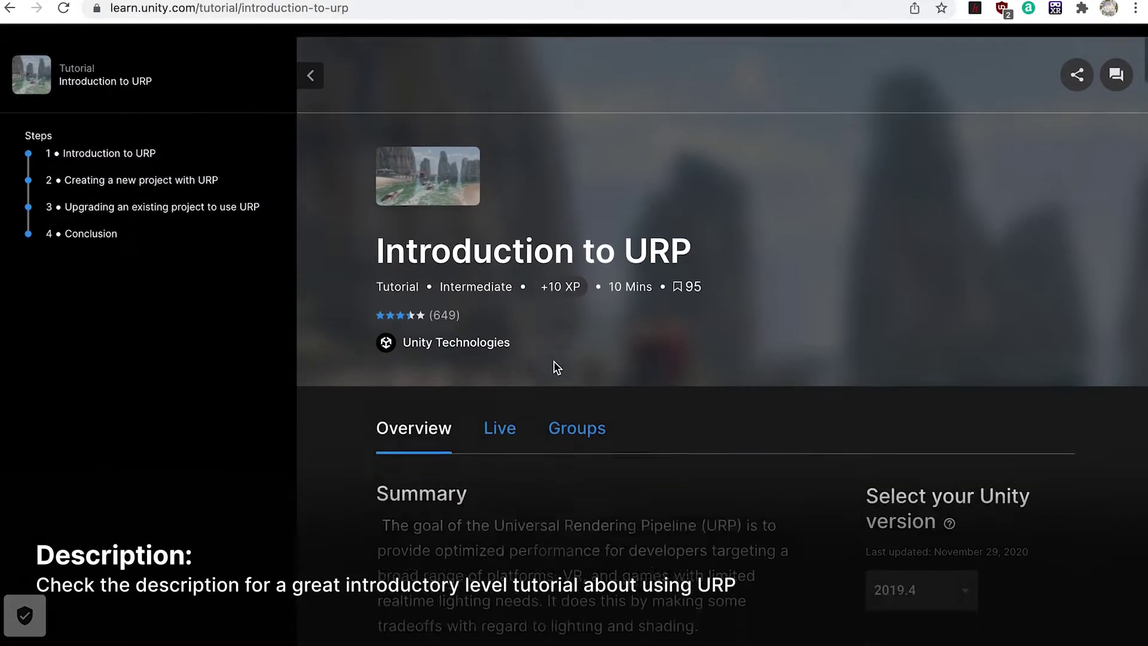
pyautogui.scroll(-2, 553, 368)
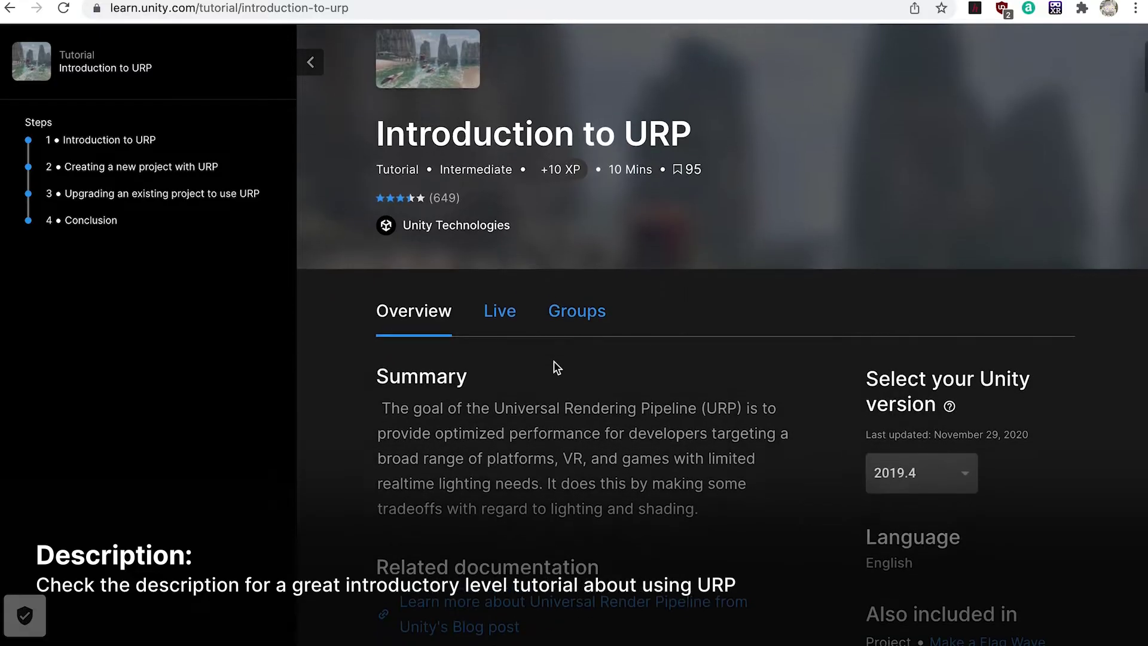
pyautogui.scroll(-3, 553, 368)
pyautogui.scroll(-1, 554, 367)
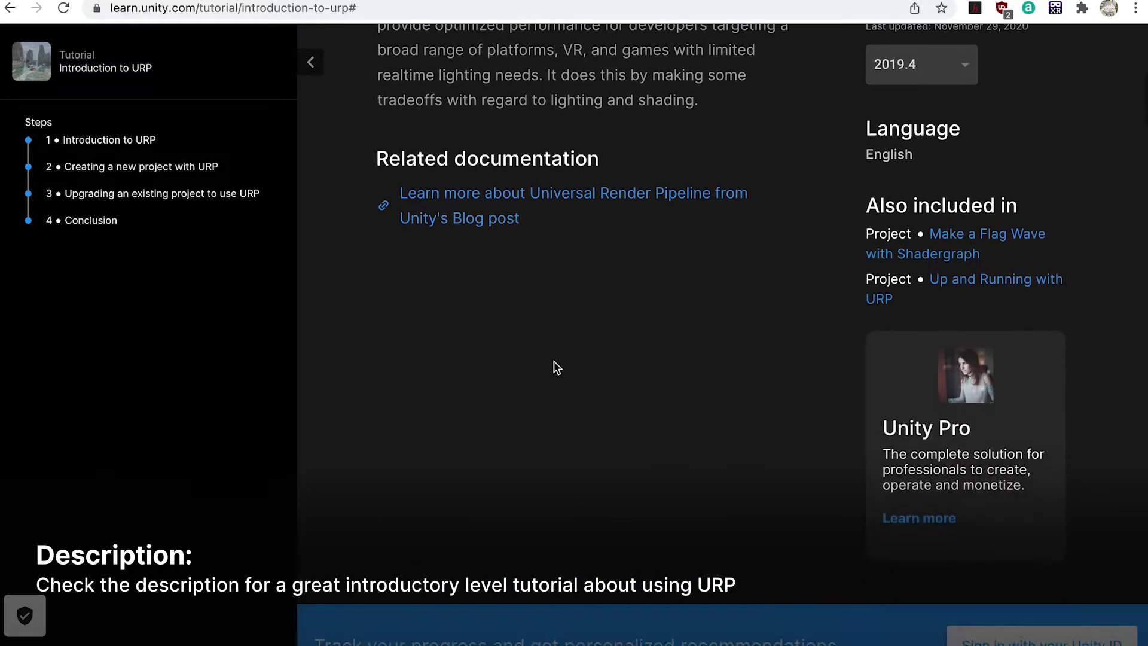
pyautogui.scroll(2, 553, 367)
pyautogui.scroll(2, 553, 366)
pyautogui.scroll(2, 554, 362)
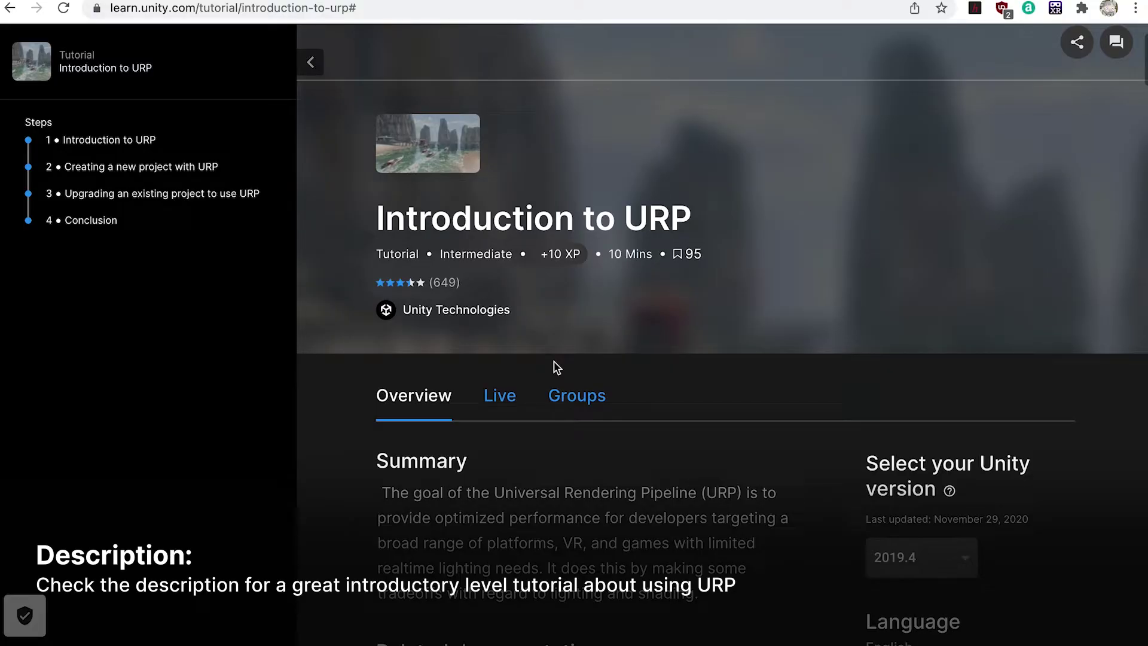
# - Show the Introduction to URP tutorial's Unity version choices, 2019.4 and 2019.3
pyautogui.click(971, 563)
pyautogui.scroll(-1, 951, 570)
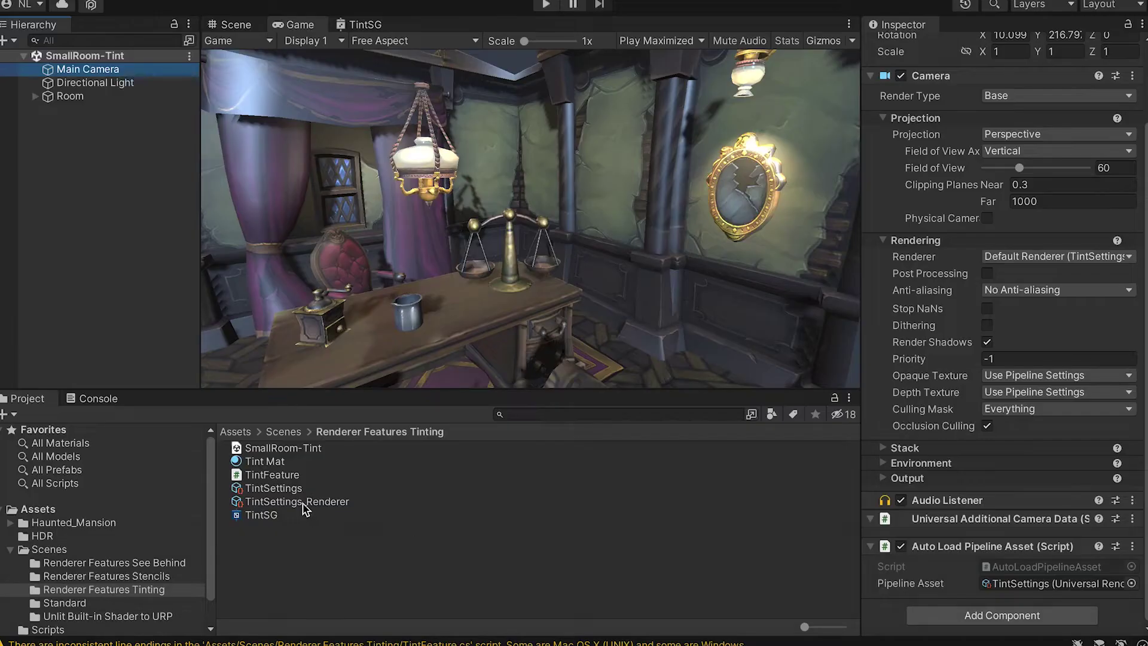
# - Add the Tint Feature to TintSettings_Renderer and set Intermediate Texture to Always
pyautogui.click(305, 504)
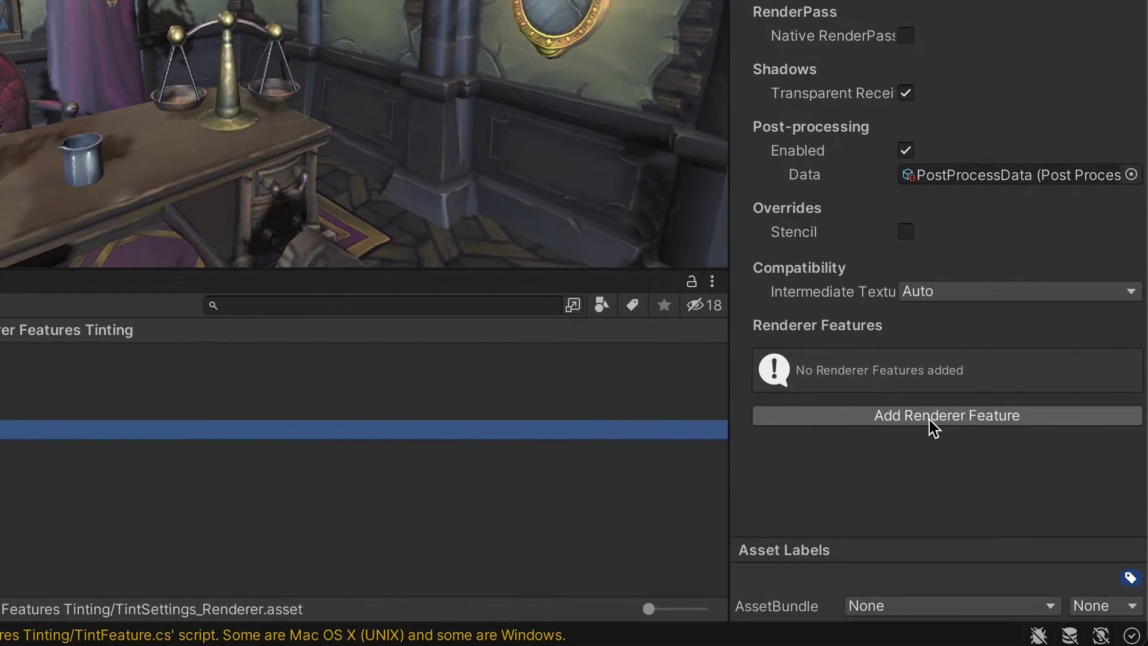
pyautogui.click(929, 420)
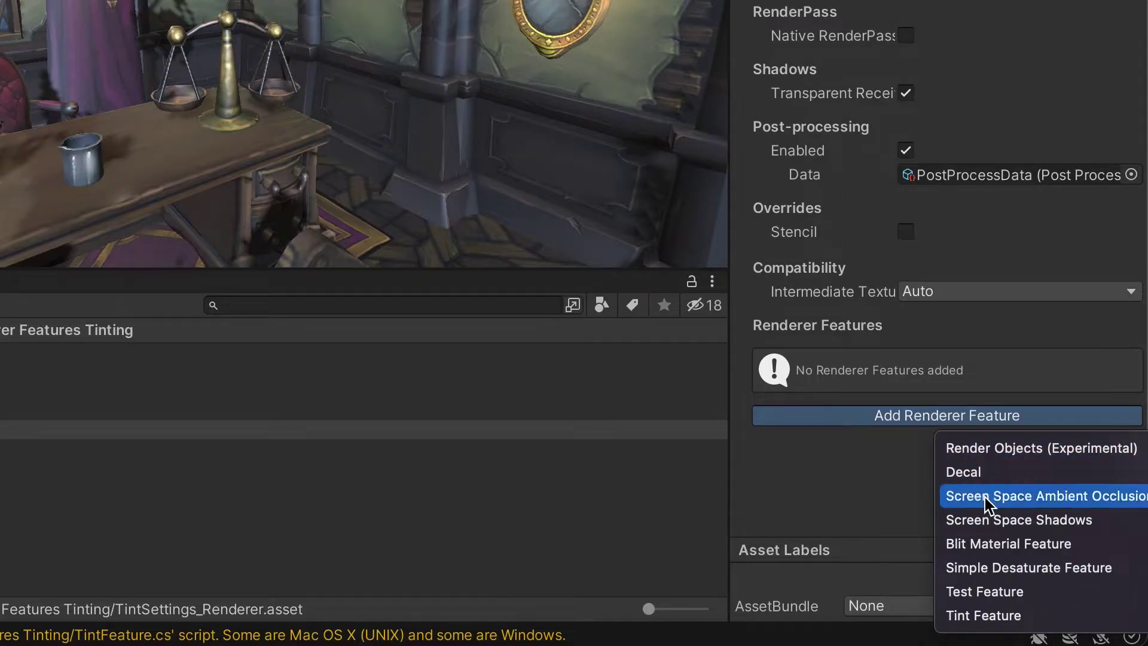
pyautogui.click(1002, 617)
pyautogui.click(1131, 291)
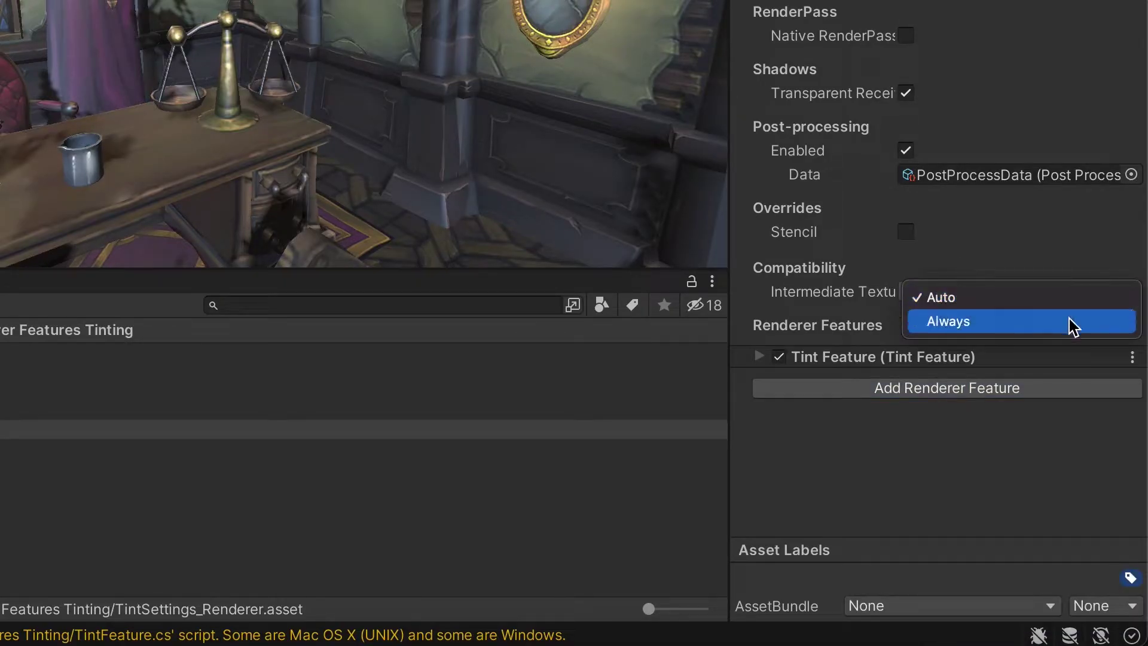
pyautogui.click(1072, 327)
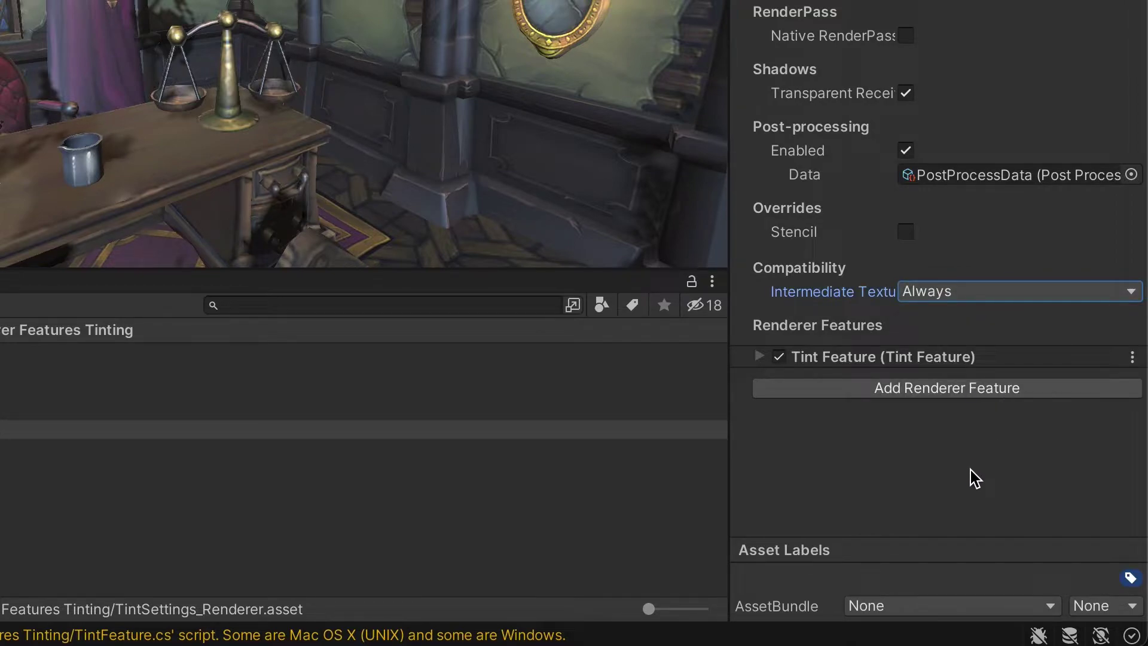
# - Assign Tint Mat as the Tint Feature's material and shift TintColor to yellow-green
pyautogui.click(758, 357)
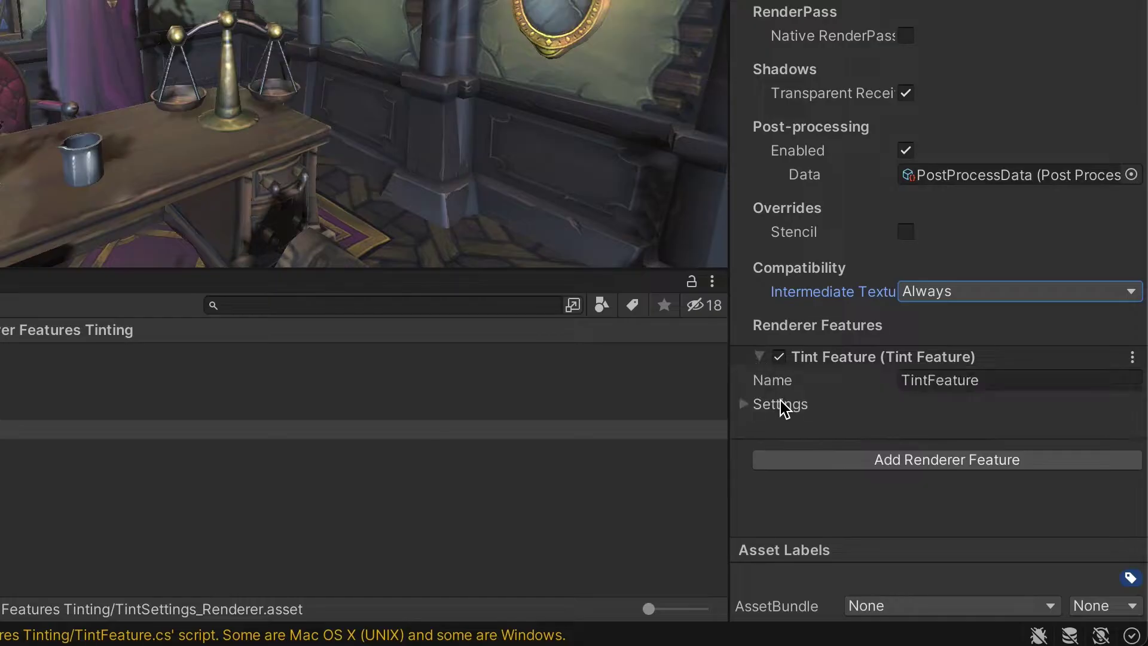
pyautogui.click(748, 406)
pyautogui.moveTo(135, 429); pyautogui.dragTo(966, 440)
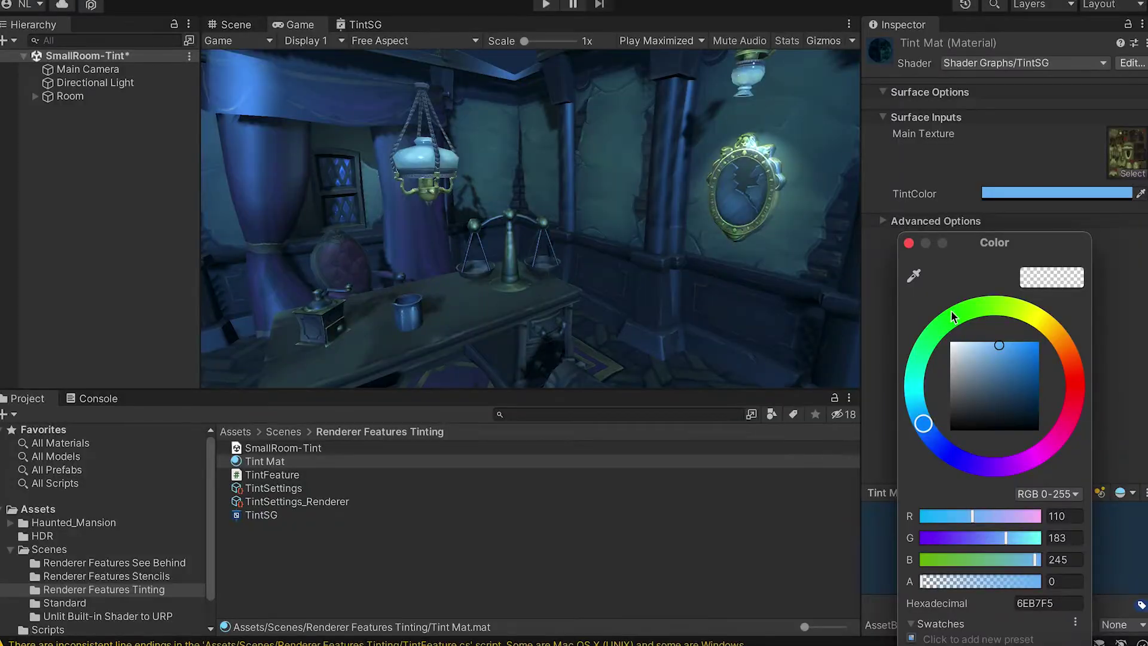
pyautogui.moveTo(951, 310)
pyautogui.mouseDown()
pyautogui.moveTo(1037, 314)
pyautogui.moveTo(1037, 474)
pyautogui.mouseUp()
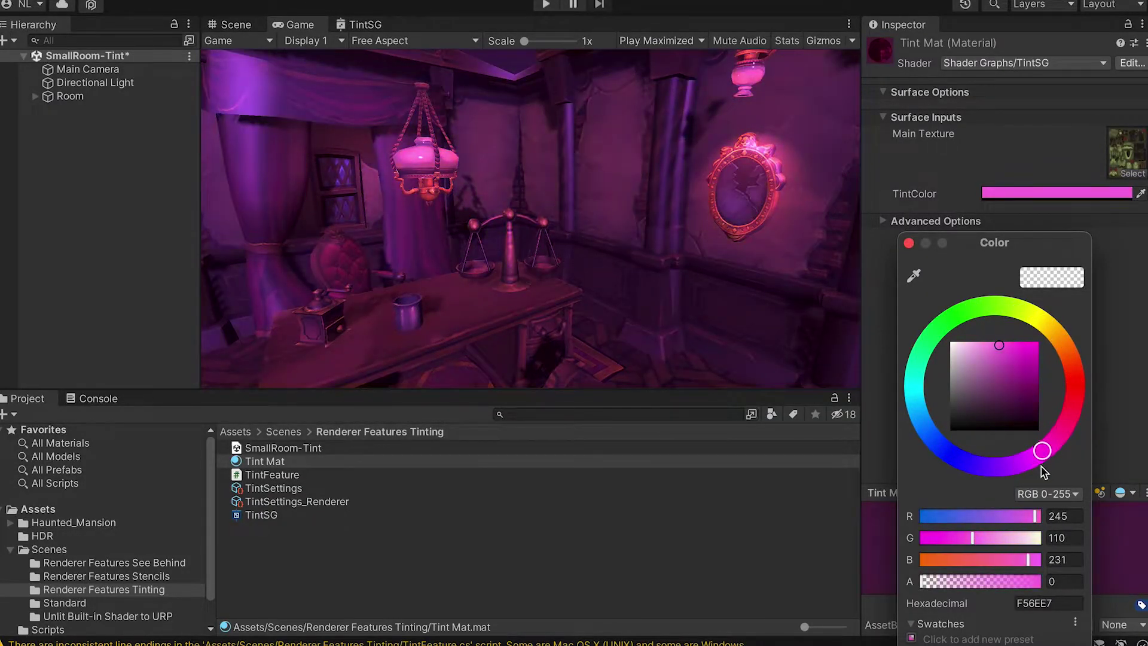
# - Shift TintColor's hue to magenta, then browse to the Renderer Features Stencils folder
pyautogui.moveTo(1037, 473)
pyautogui.mouseDown()
pyautogui.moveTo(962, 303)
pyautogui.moveTo(1079, 373)
pyautogui.moveTo(1054, 453)
pyautogui.mouseUp()
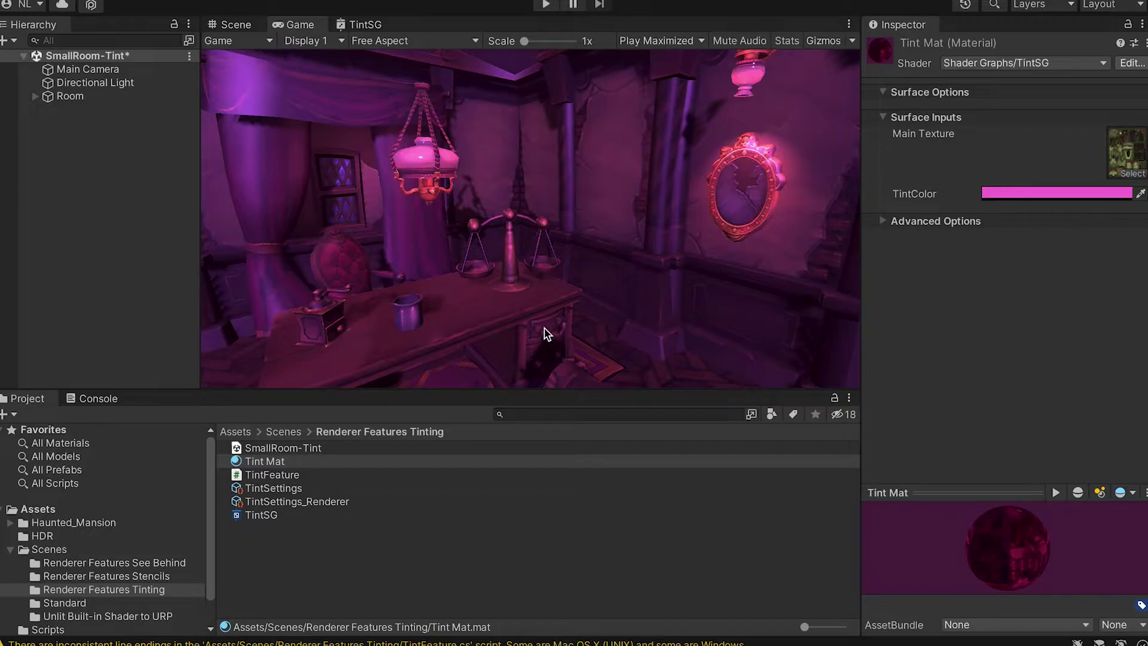
pyautogui.click(78, 575)
# - Open the SmallRoom-Stencil scene and select the magnifying glass's lens mesh
pyautogui.doubleClick(269, 515)
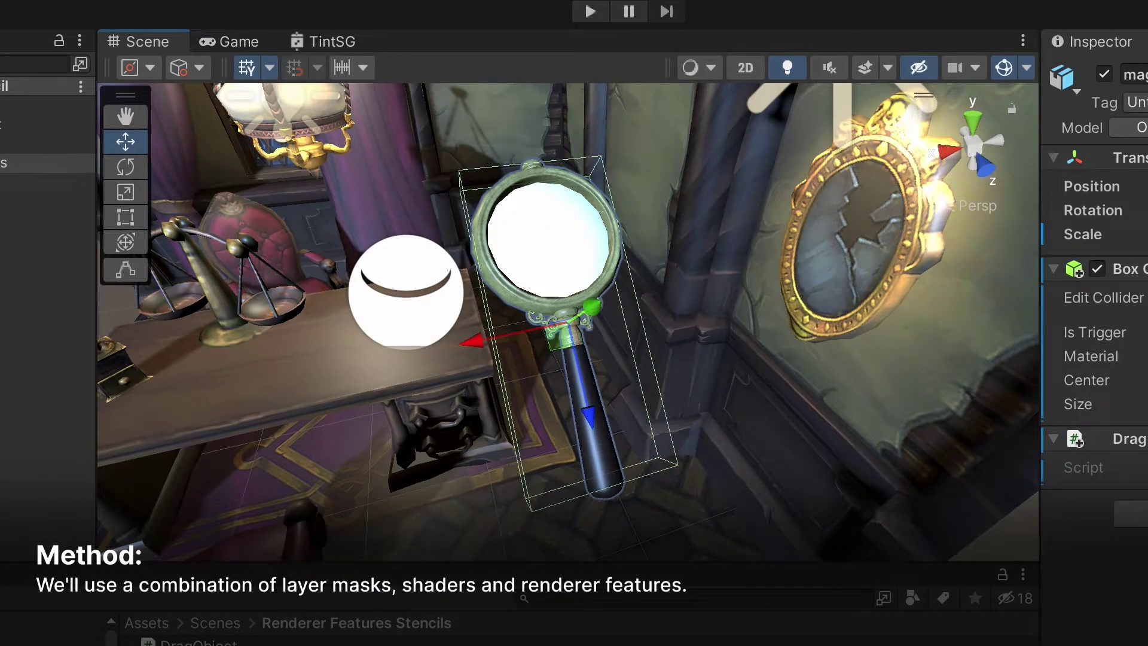
pyautogui.click(0, 163)
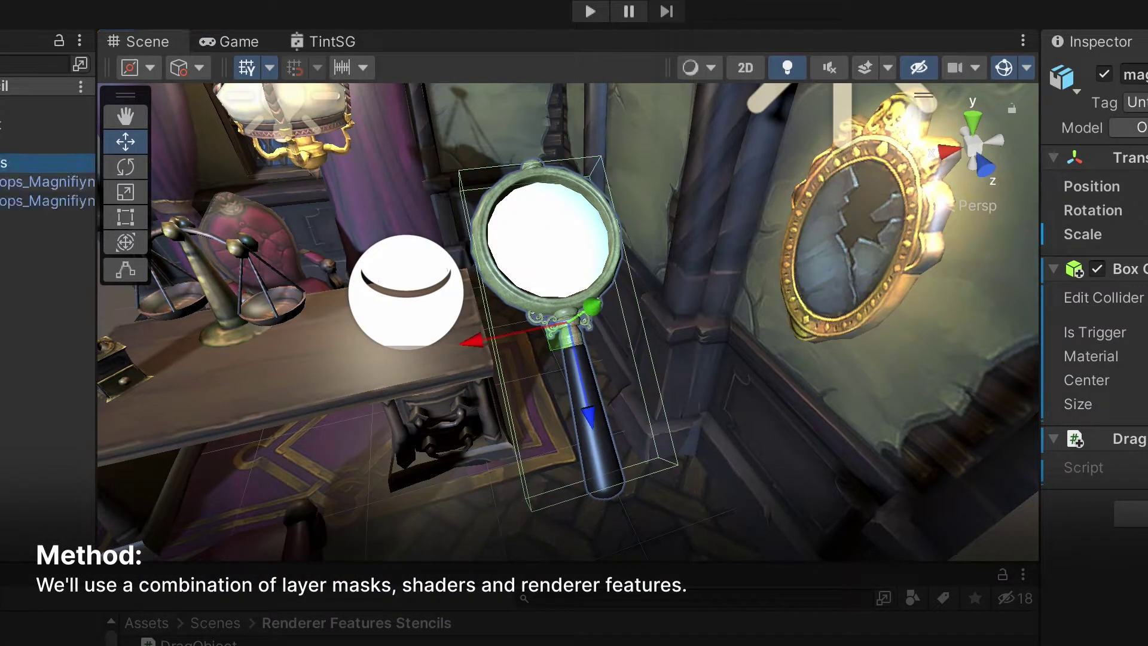
pyautogui.click(125, 123)
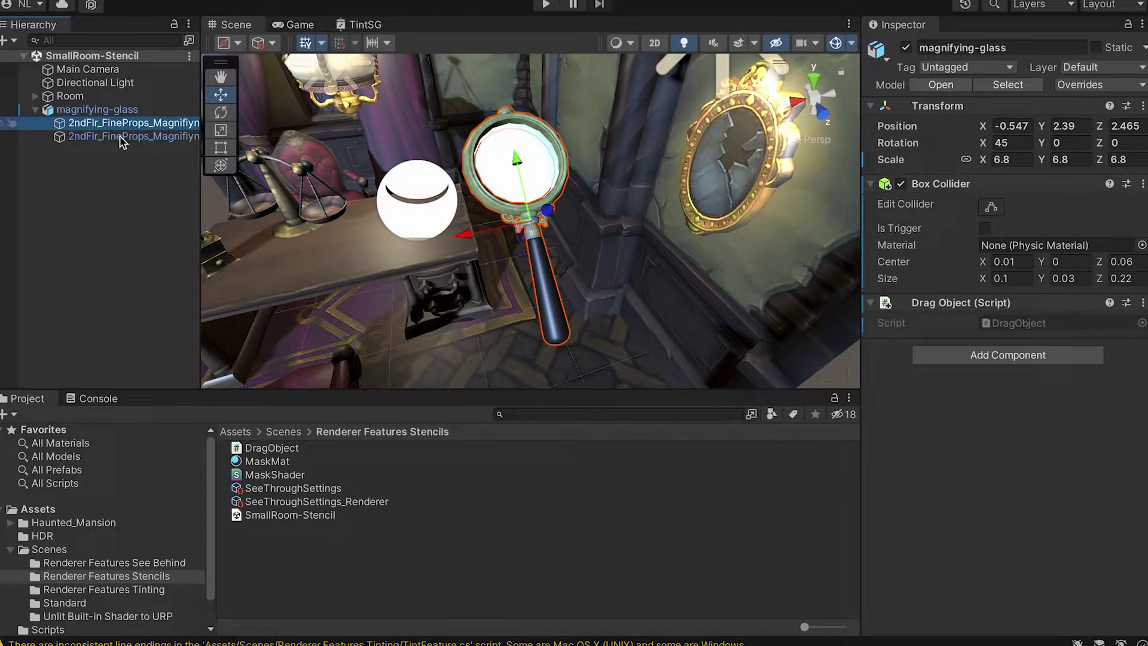
pyautogui.click(124, 138)
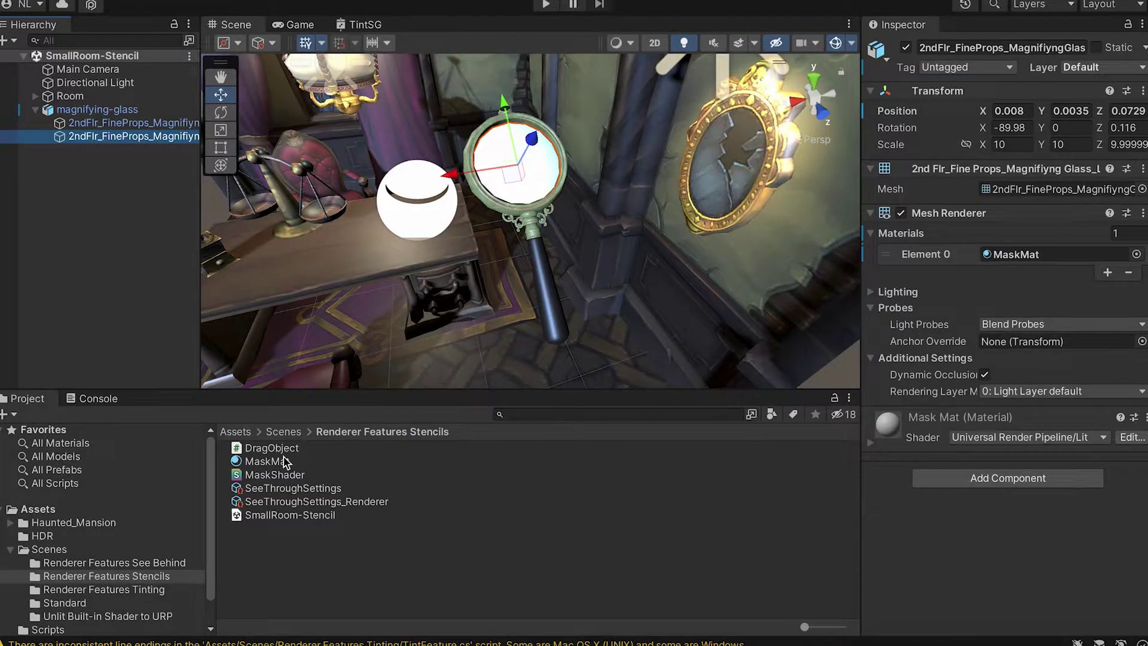
# - Switch the lens material MaskMat to the Custom/MaskShader shader
pyautogui.click(283, 461)
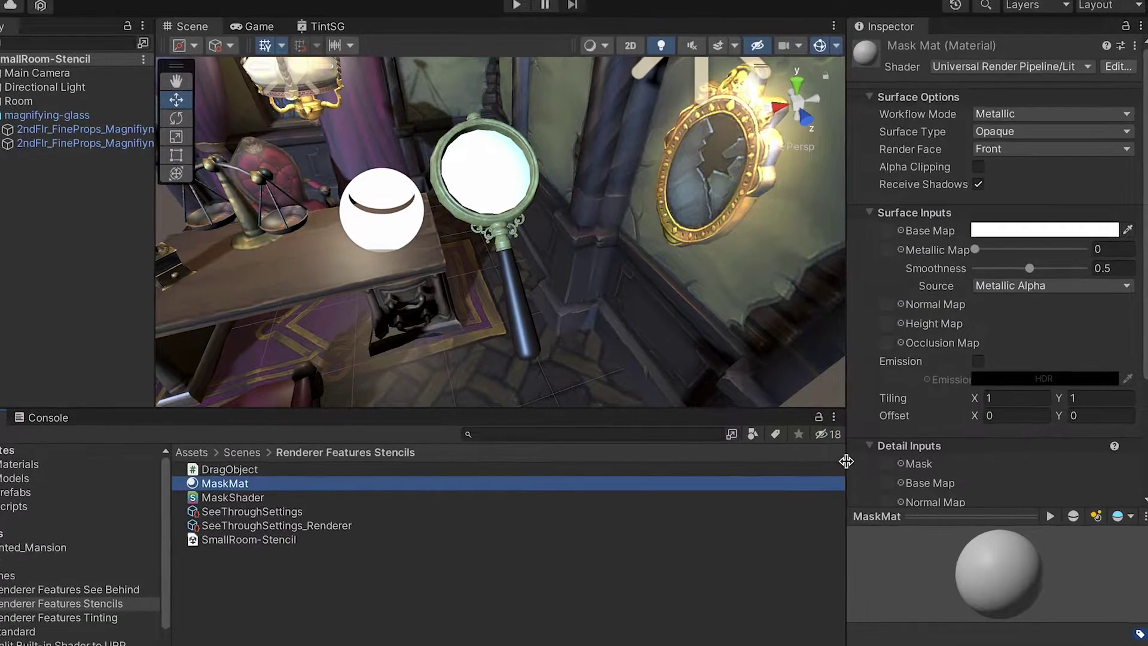
pyautogui.click(1057, 83)
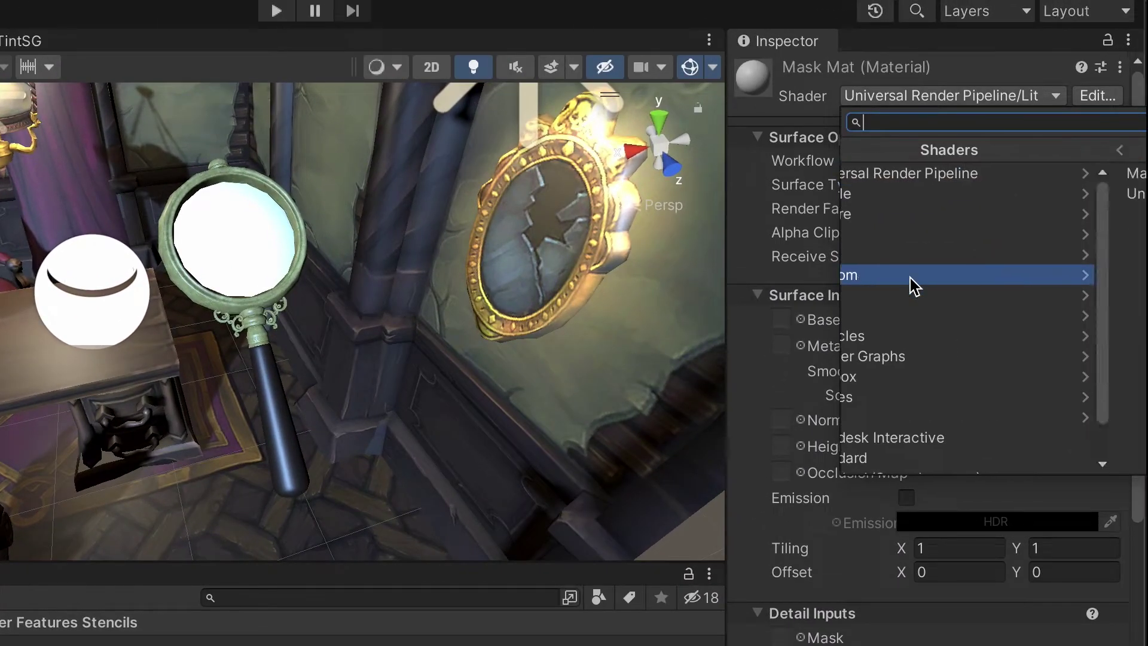
pyautogui.click(913, 285)
pyautogui.click(909, 179)
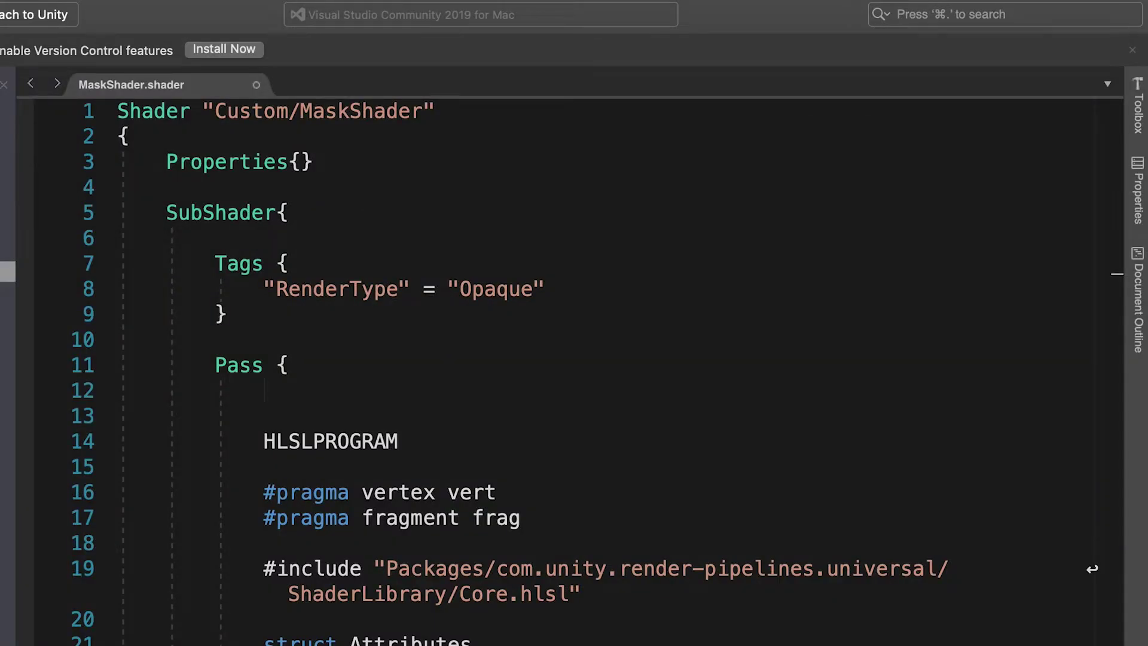
pyautogui.write('ZWr')
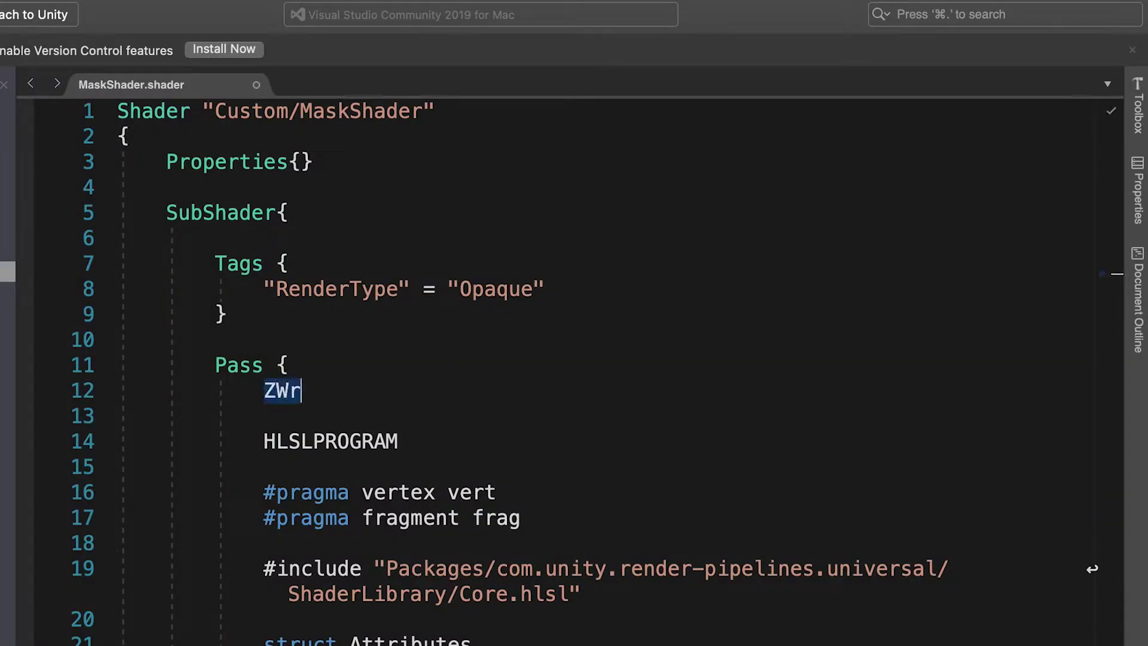
pyautogui.write('ite Off')
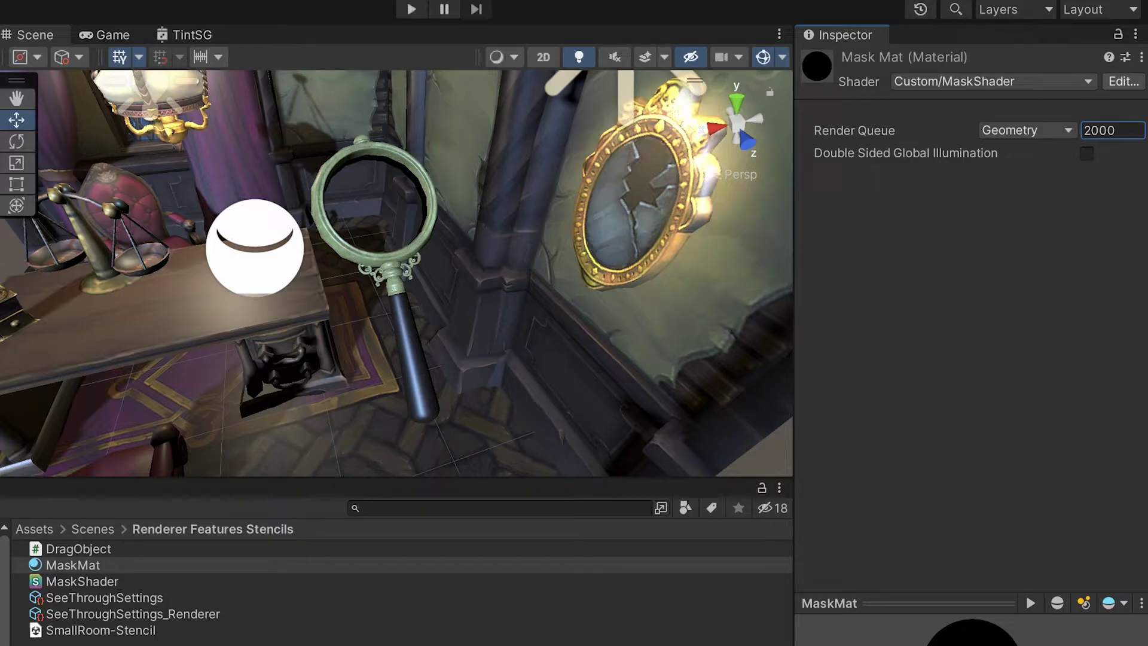
pyautogui.write('2100')
pyautogui.press('Return')
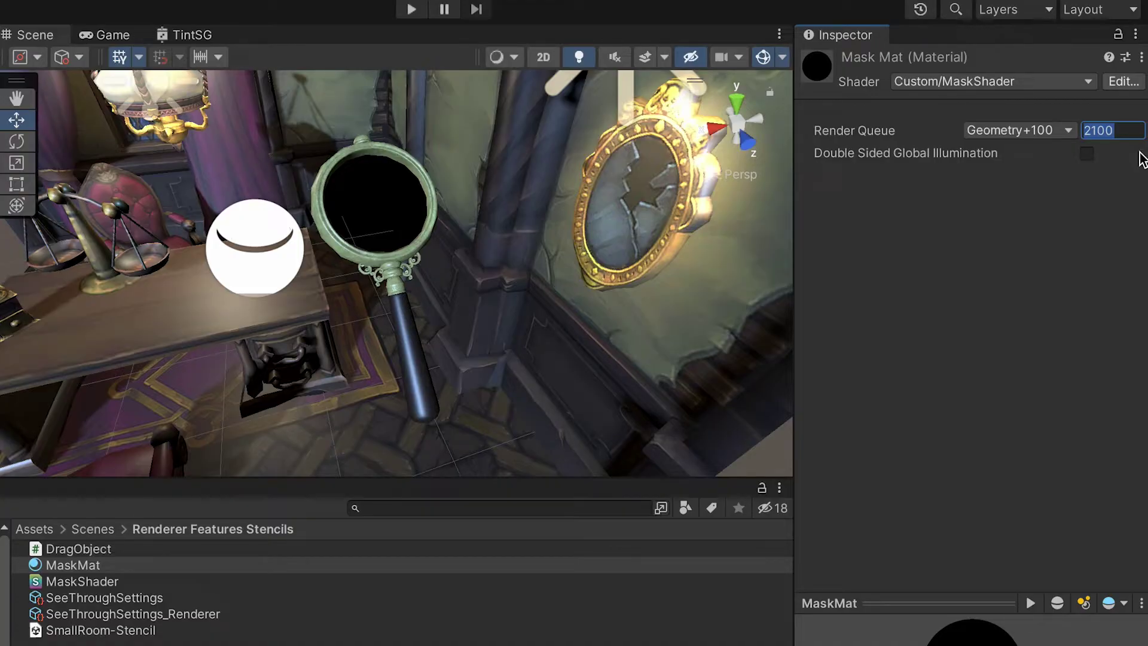
pyautogui.write('2000')
pyautogui.press('Return')
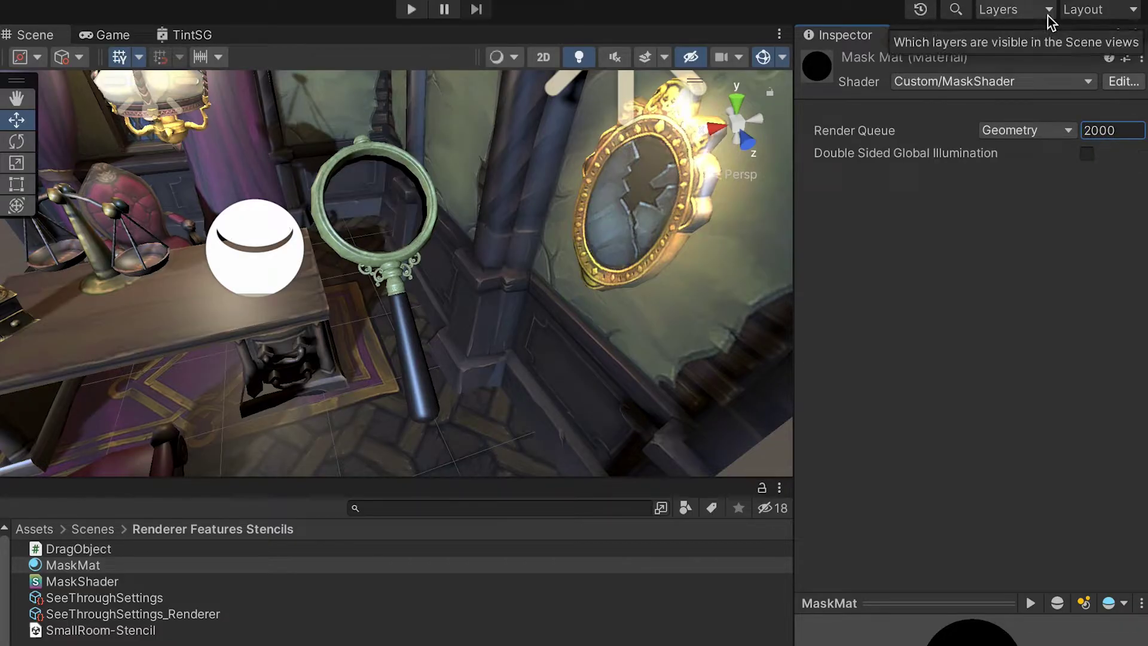
# - Create user layers 6 Mask and 7 SeeThrough, and put the lens mesh on Mask
pyautogui.click(1041, 11)
pyautogui.click(1031, 181)
pyautogui.click(972, 303)
pyautogui.write('Mask')
pyautogui.click(976, 327)
pyautogui.write('See Through')
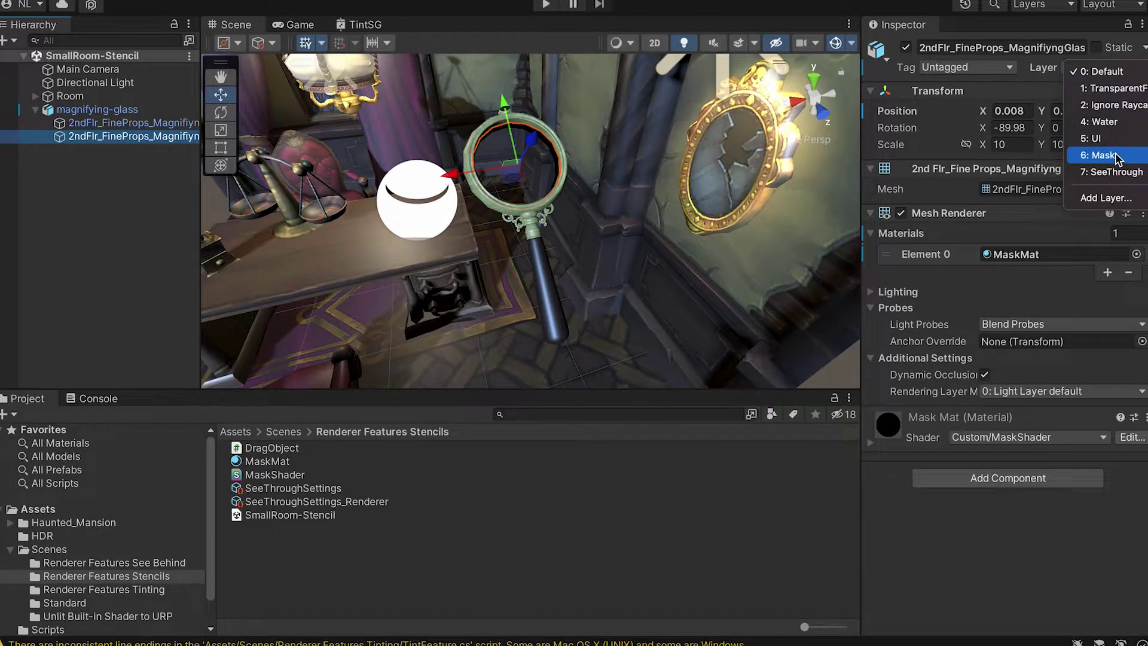
pyautogui.click(1104, 155)
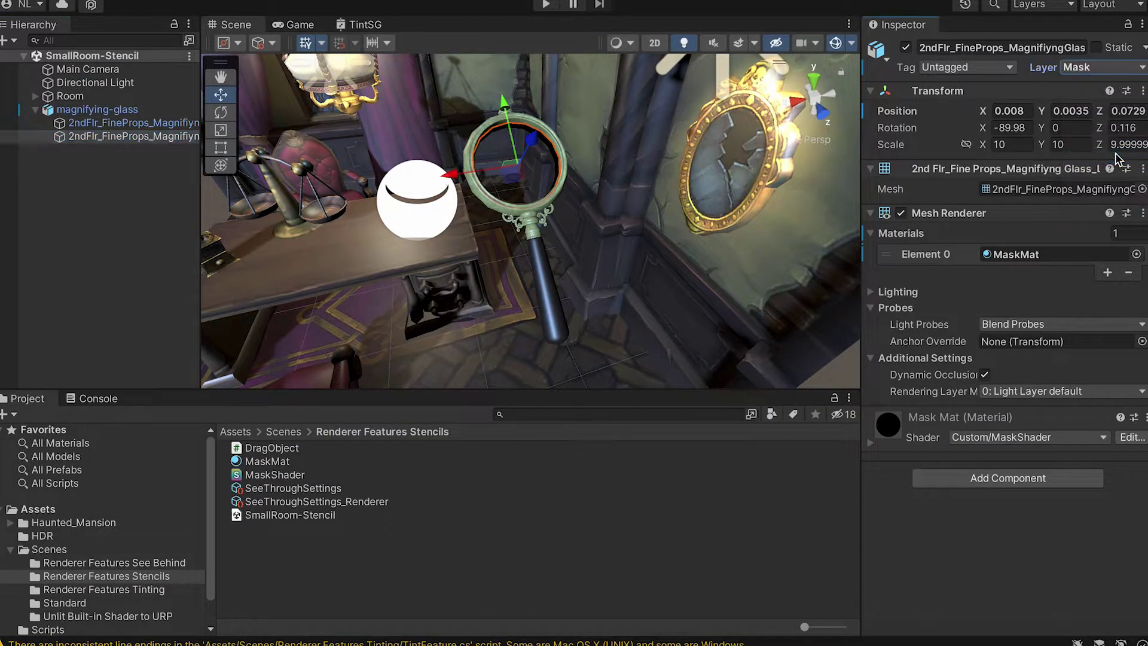
# - Move the desk under Room, including its drawers, onto the SeeThrough layer
pyautogui.click(70, 96)
pyautogui.click(35, 96)
pyautogui.scroll(-5, 97, 261)
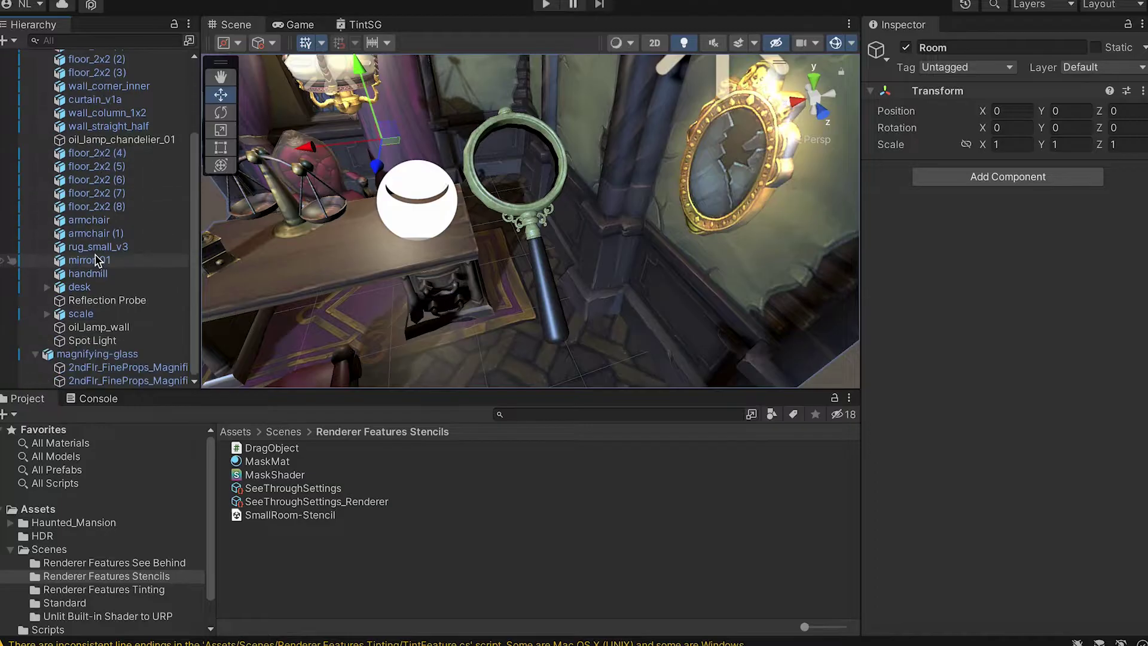
pyautogui.click(79, 287)
pyautogui.click(47, 288)
pyautogui.click(1131, 68)
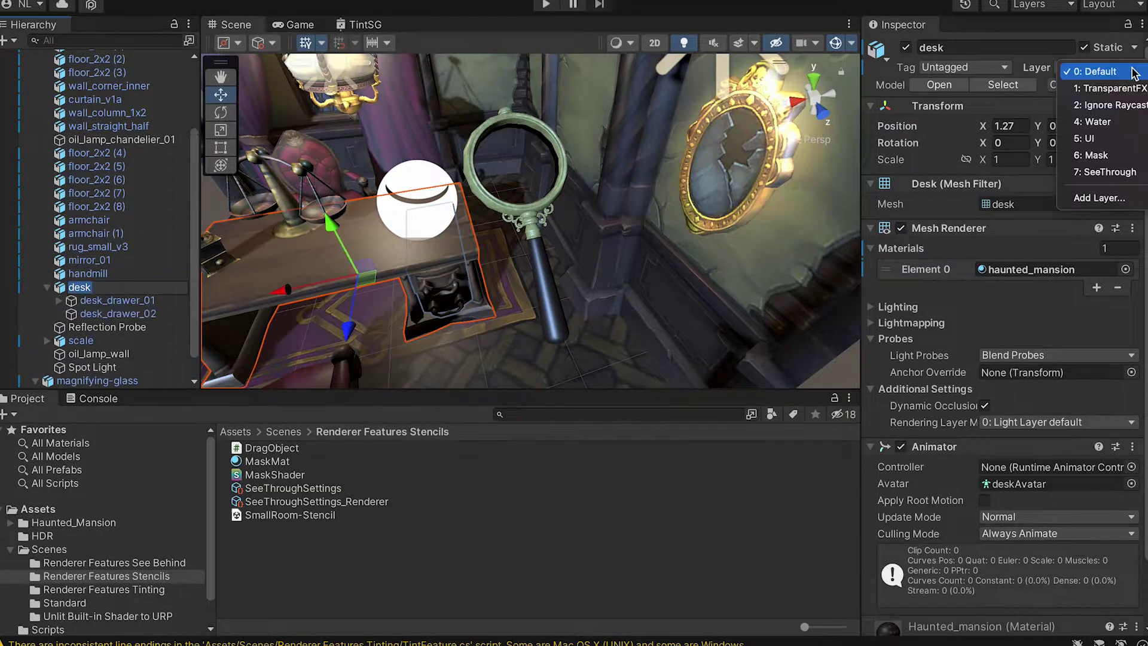
pyautogui.click(1109, 171)
pyautogui.click(642, 296)
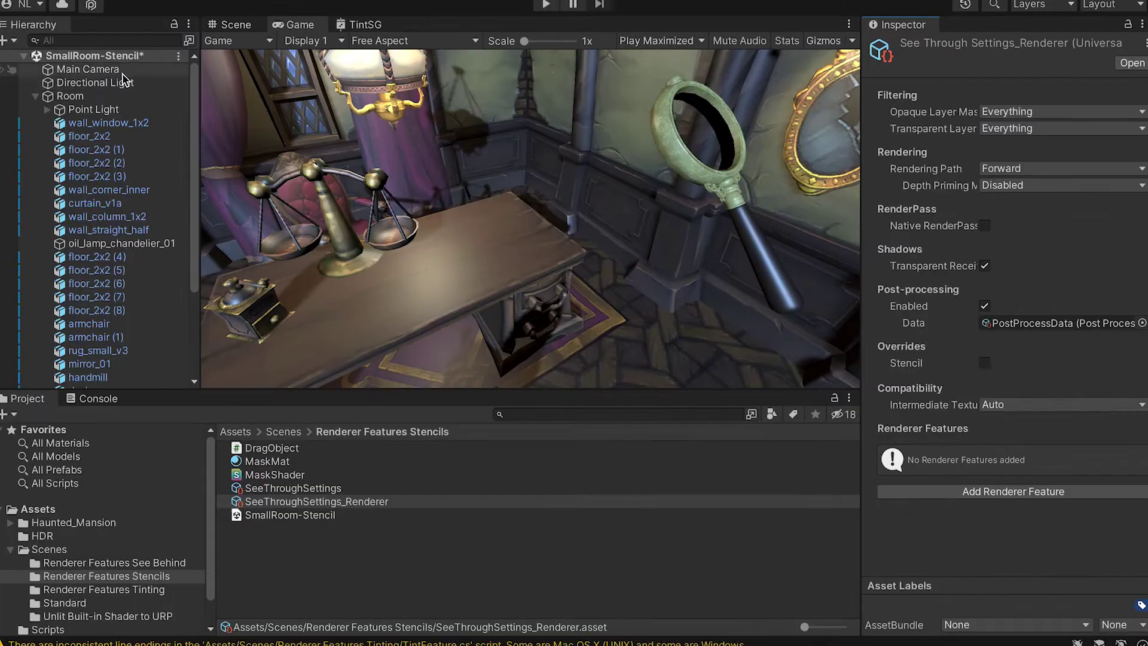
# - Uncheck Mask and SeeThrough in SeeThroughSettings_Renderer's Opaque Layer Mask, used by Main Camera
pyautogui.click(123, 72)
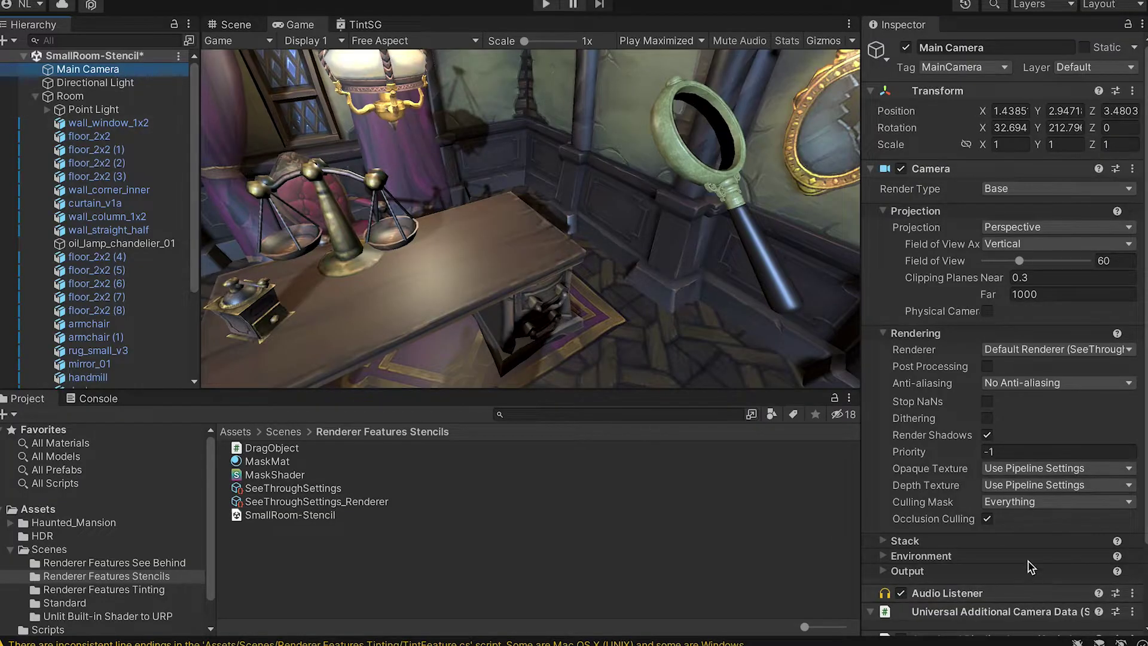
pyautogui.scroll(-3, 1031, 574)
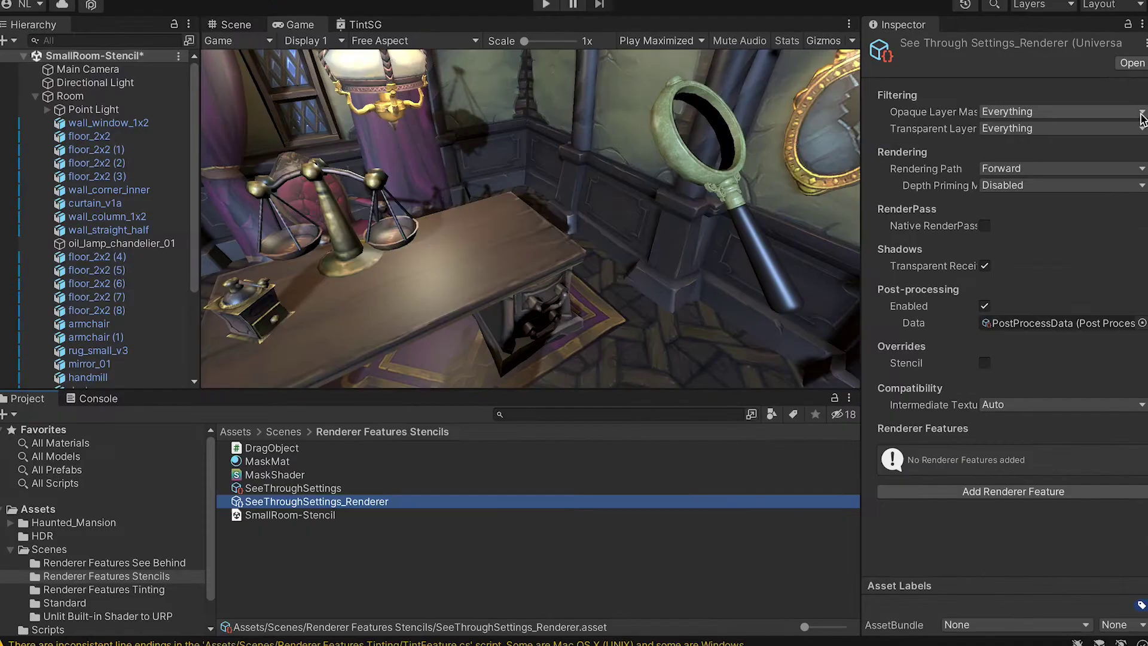
pyautogui.click(1142, 114)
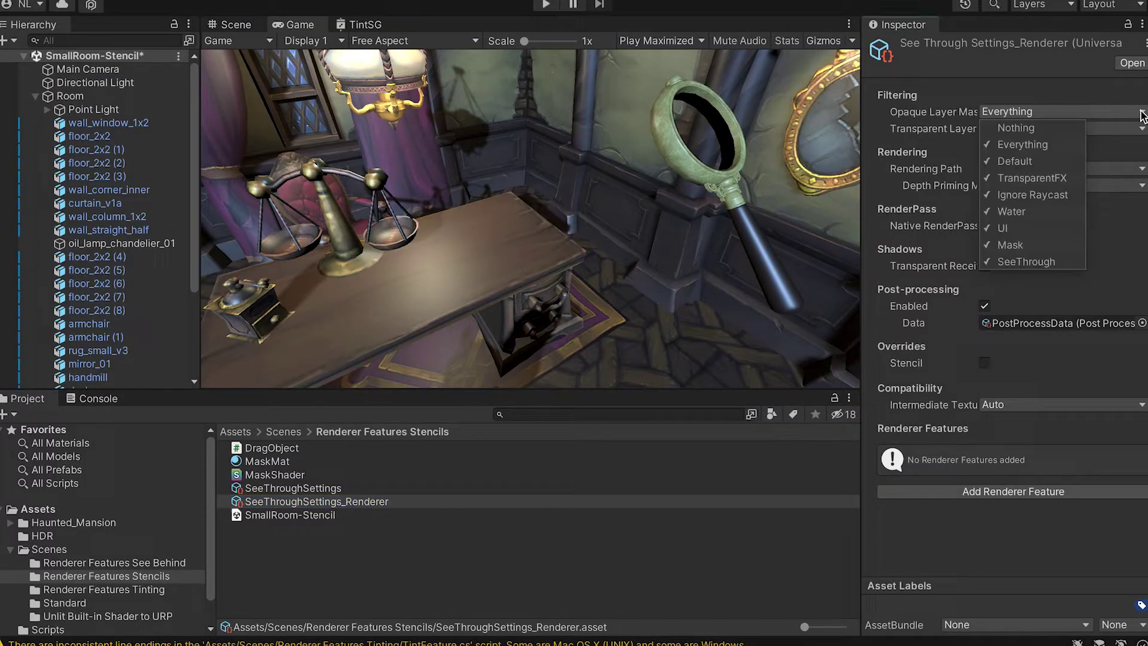
pyautogui.click(1027, 246)
pyautogui.click(1045, 266)
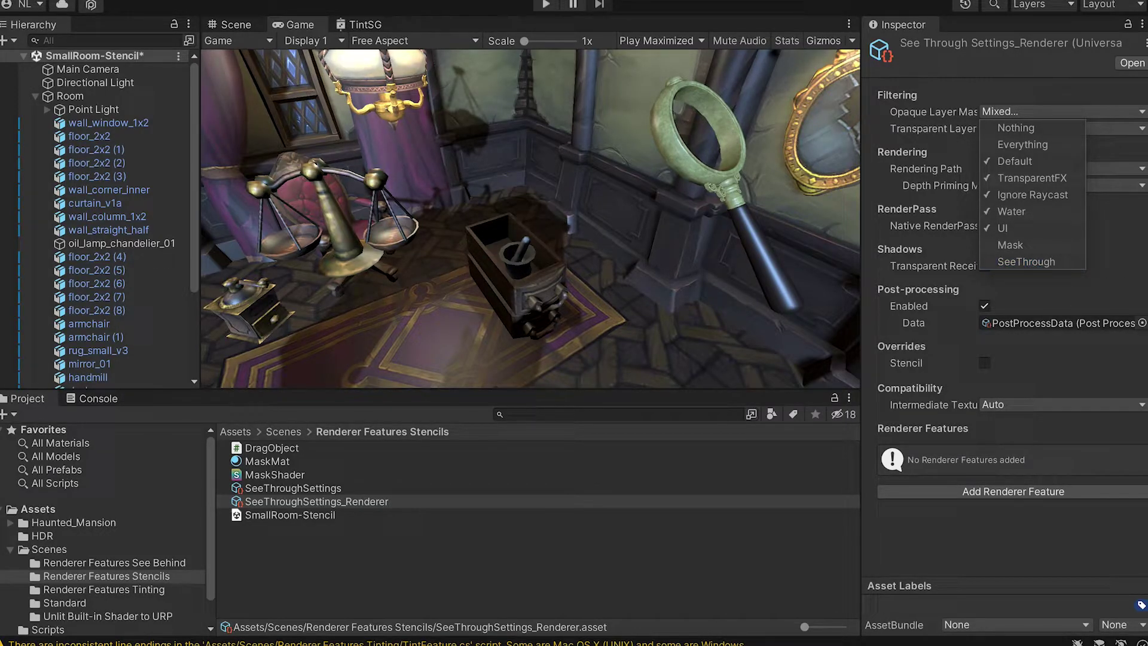
pyautogui.click(1044, 500)
# - Add two Render Objects features; run the Mask one before opaques on the Mask layer
pyautogui.click(1077, 519)
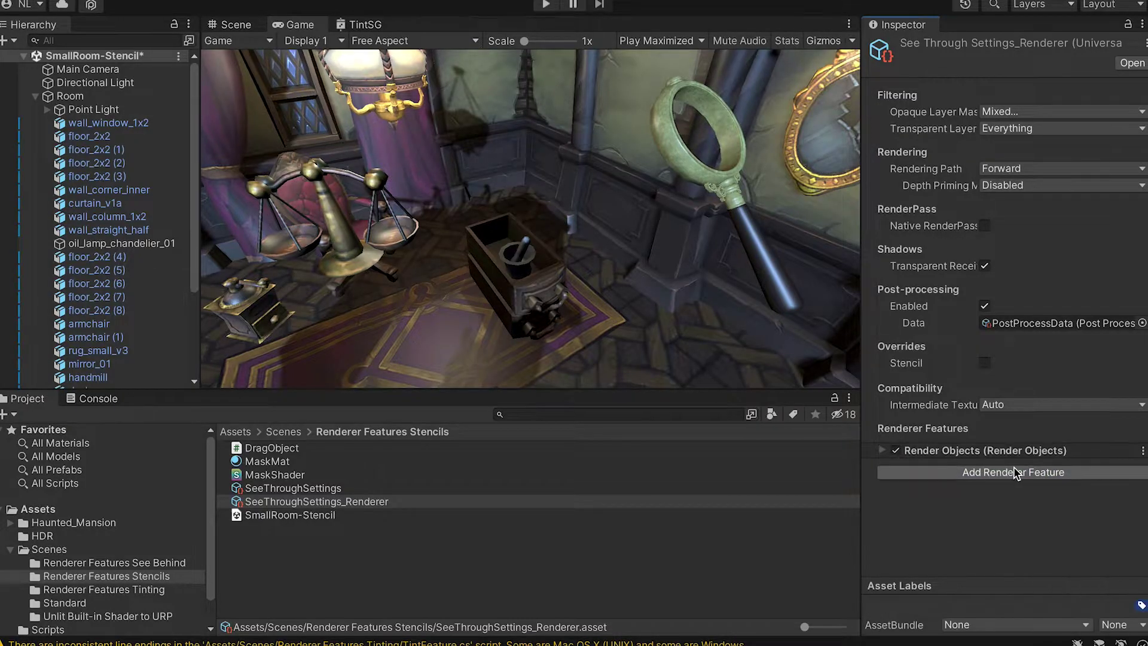
pyautogui.click(1022, 474)
pyautogui.click(1061, 492)
pyautogui.write('Mask')
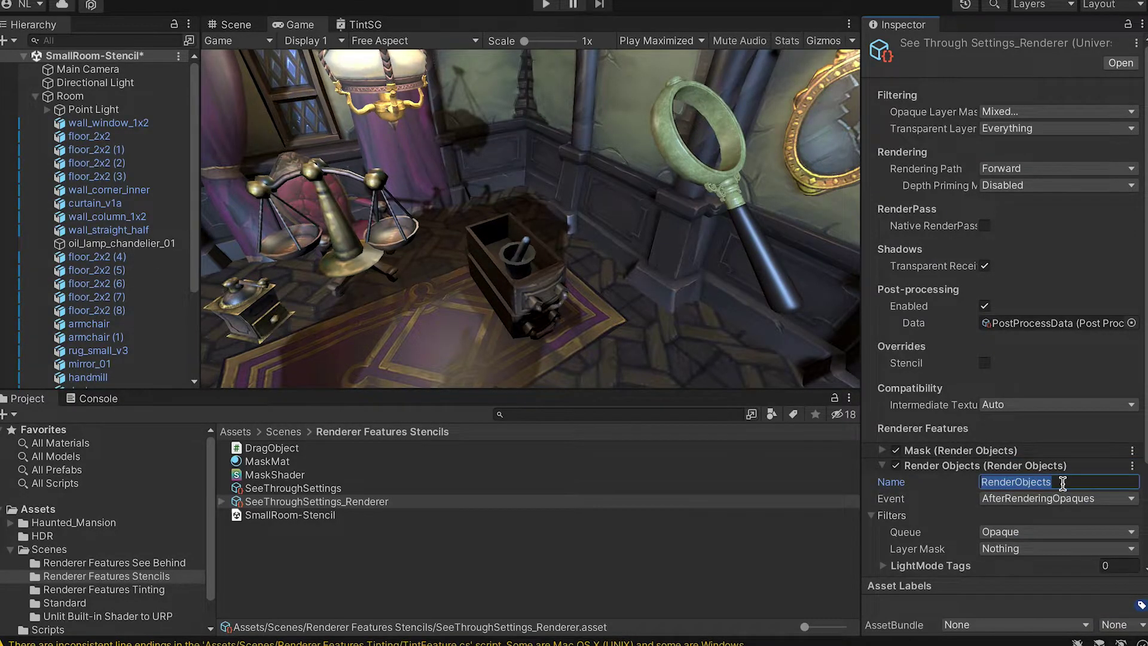
pyautogui.write('SeeThrough')
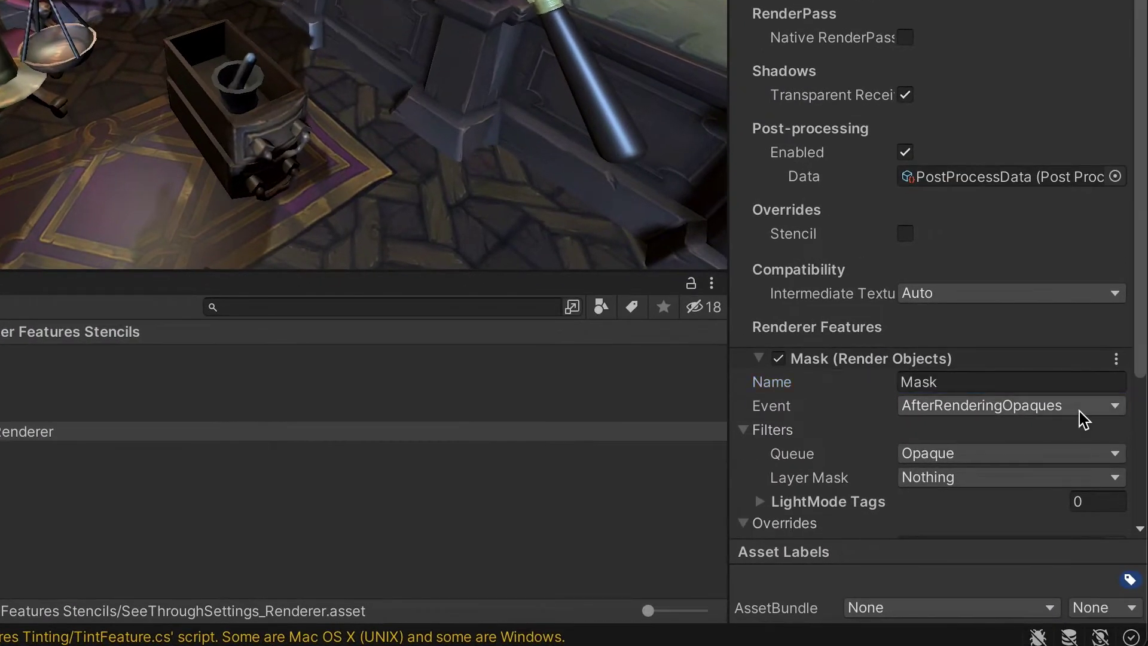
pyautogui.click(1096, 406)
pyautogui.click(1086, 384)
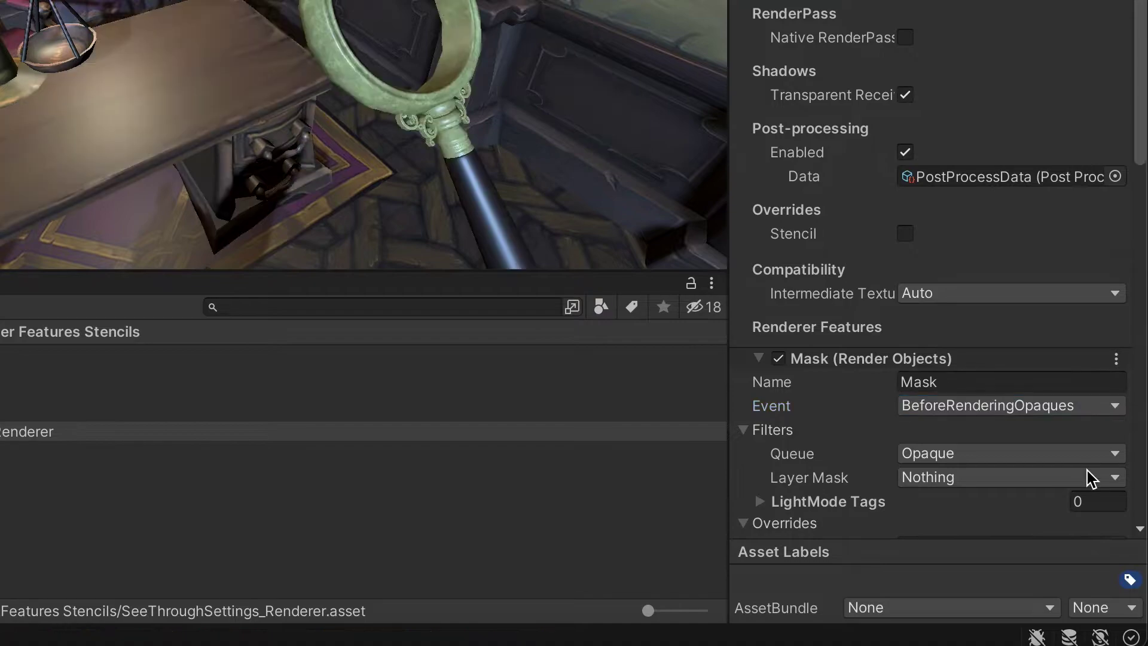
pyautogui.click(1117, 485)
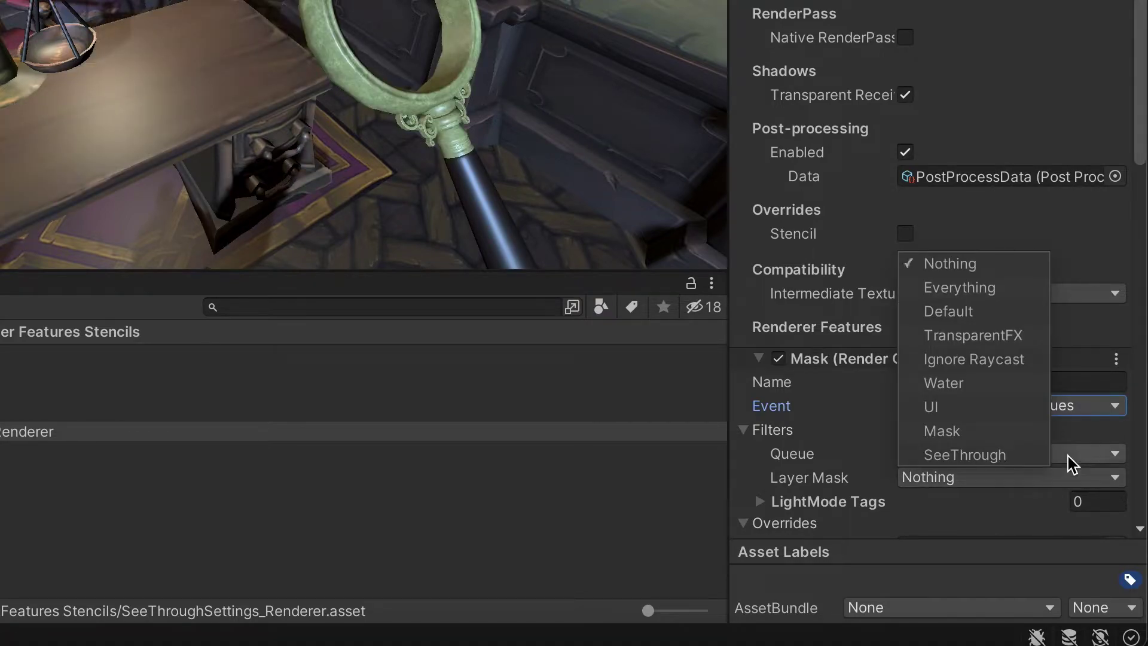
pyautogui.click(973, 431)
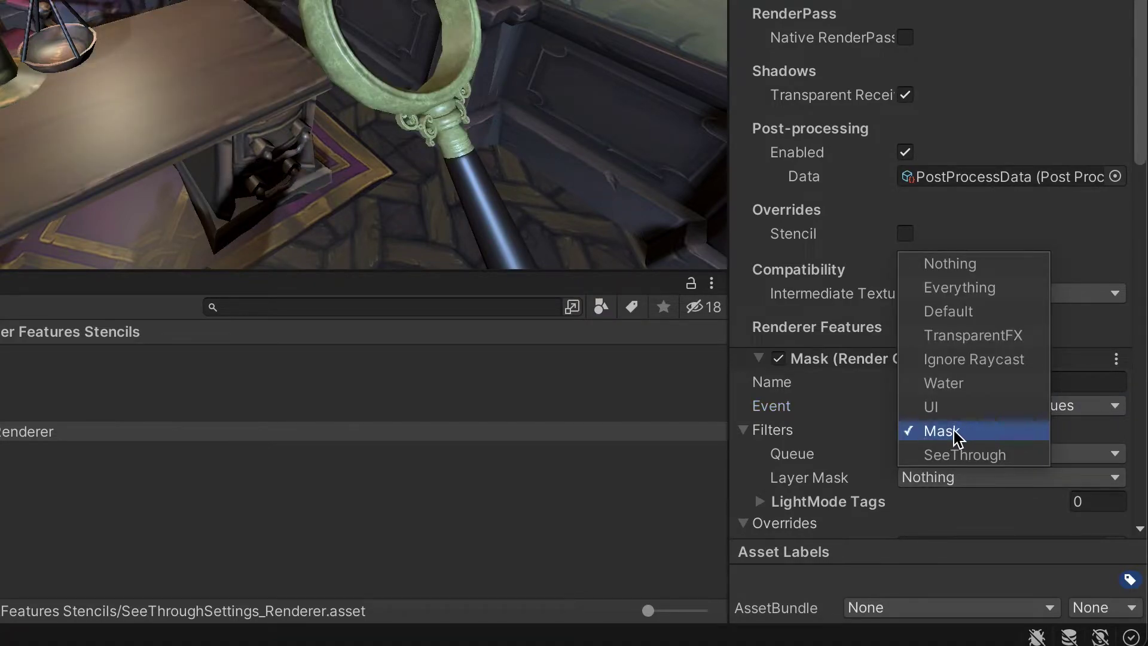
pyautogui.scroll(-3, 739, 443)
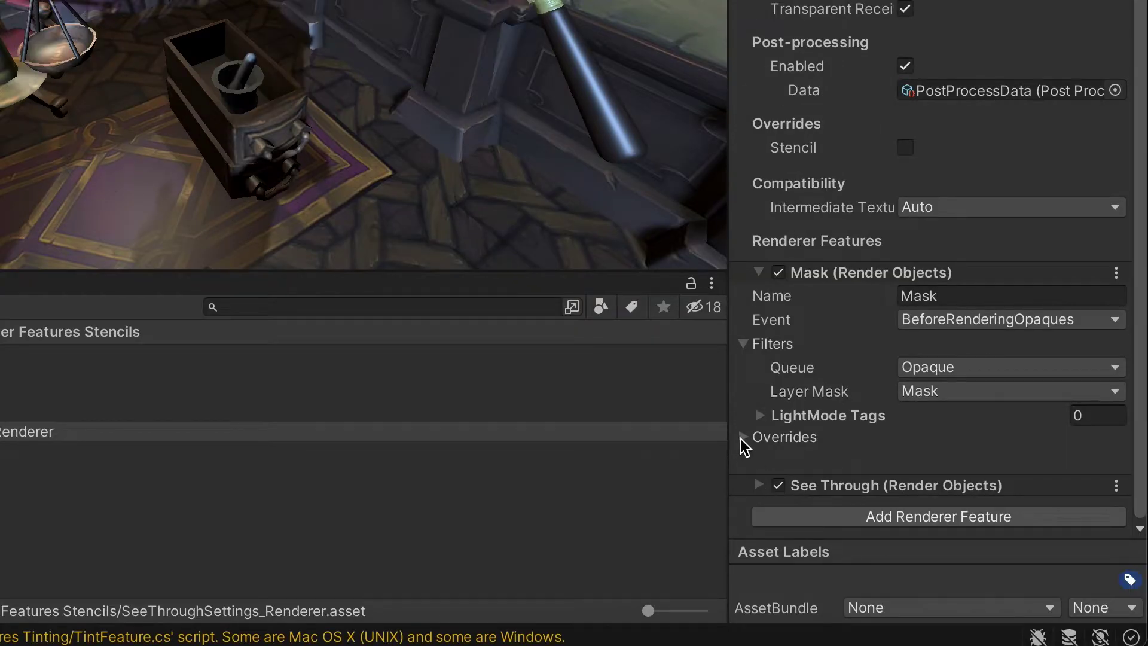
# - Enable the Mask feature's stencil override with value 1 and Pass set to Replace
pyautogui.click(740, 439)
pyautogui.scroll(-2, 783, 446)
pyautogui.scroll(-1, 783, 445)
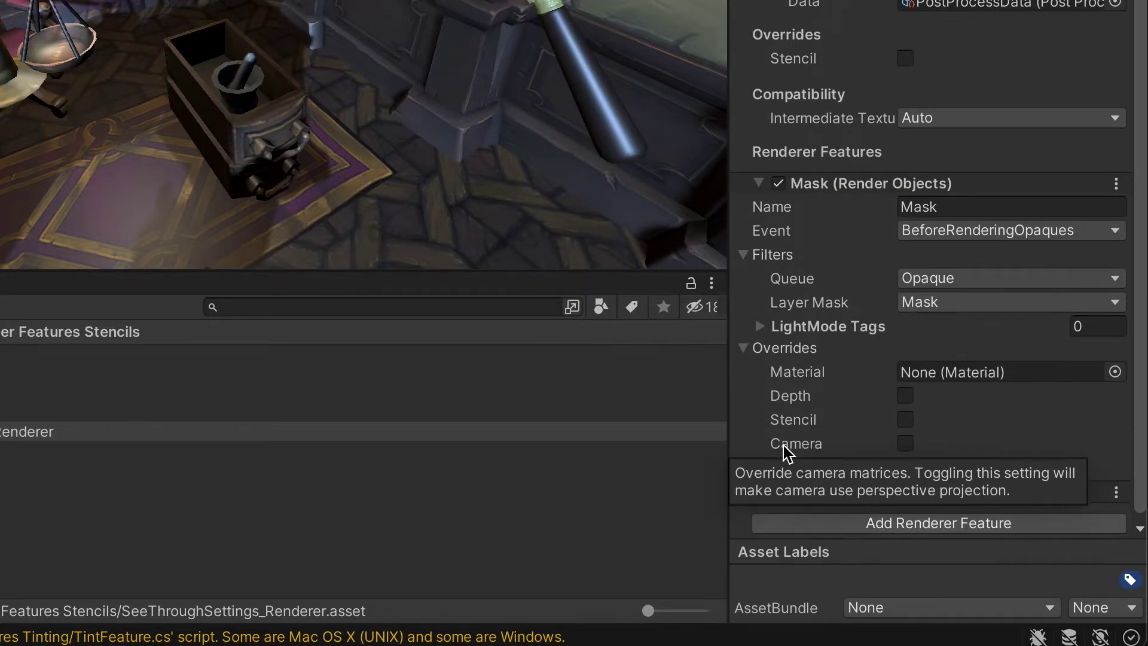
pyautogui.click(906, 419)
pyautogui.scroll(-1, 923, 426)
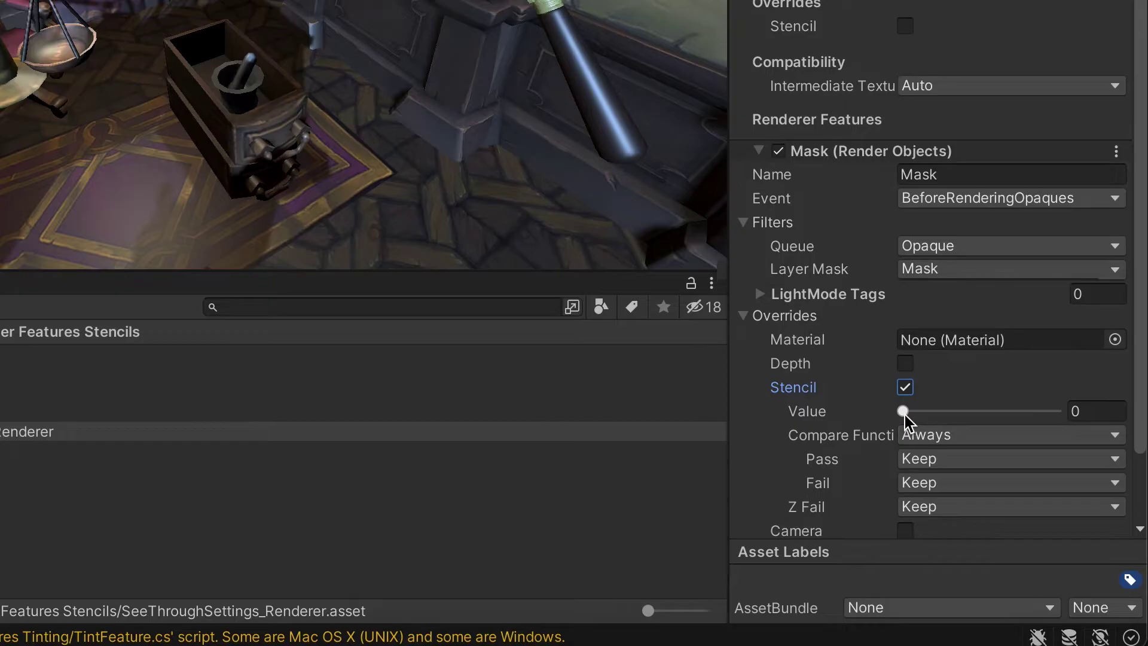
pyautogui.click(906, 412)
pyautogui.moveTo(909, 416); pyautogui.dragTo(916, 420)
pyautogui.scroll(-3, 915, 415)
pyautogui.click(916, 415)
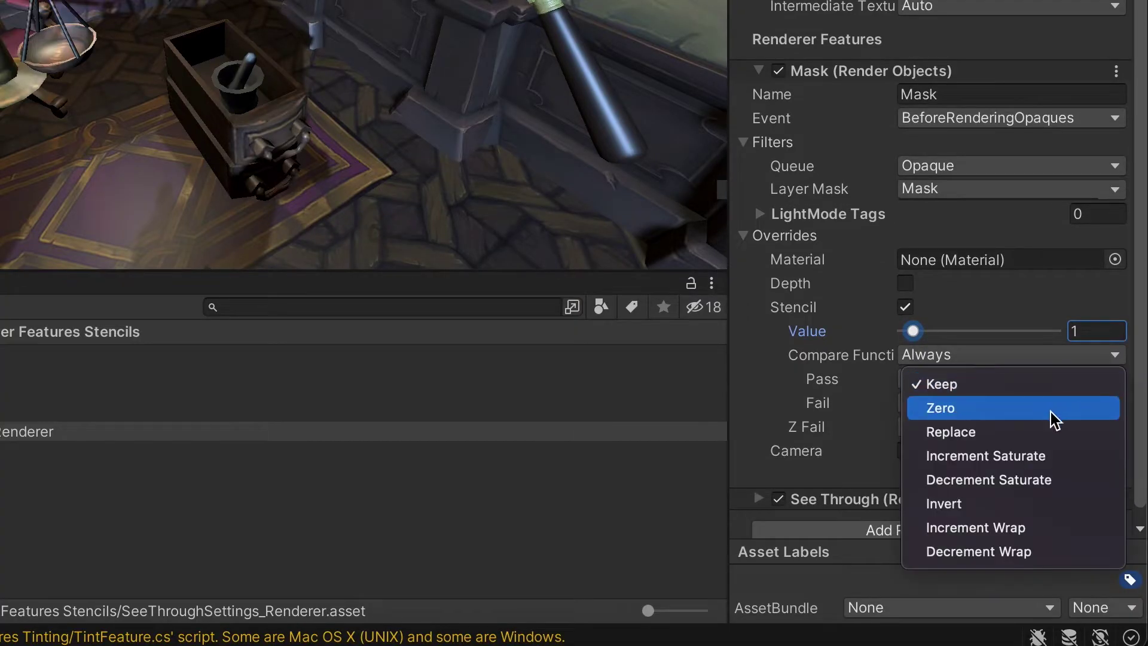
pyautogui.click(1048, 424)
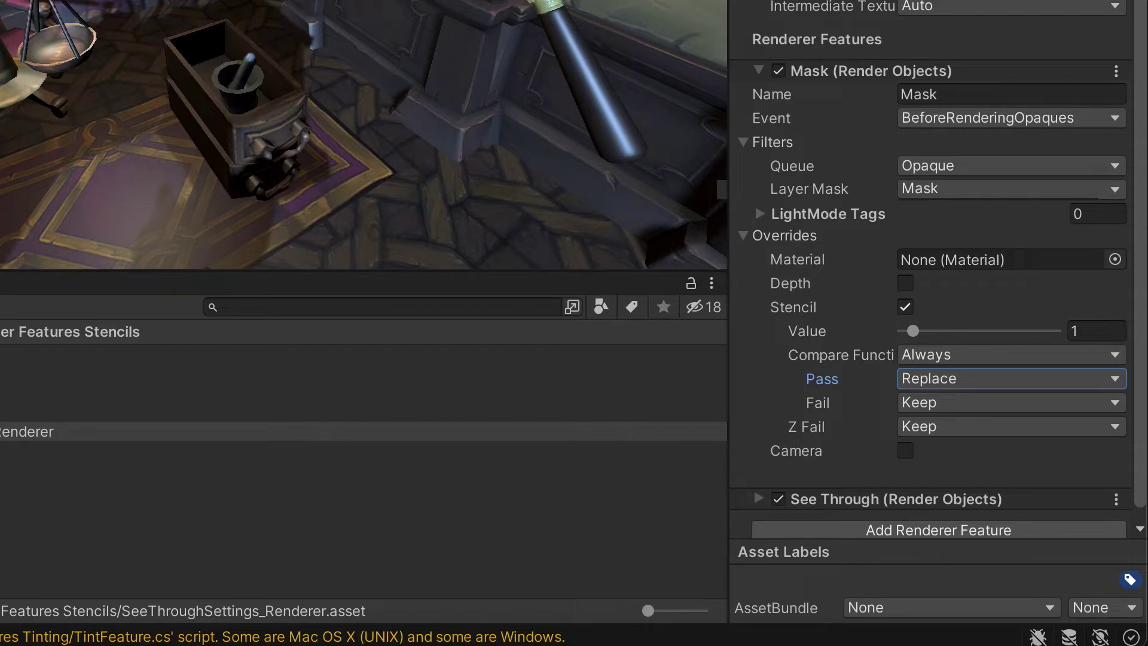
# - Collapse Mask, expand See Through, and limit its Layer Mask to SeeThrough
pyautogui.click(758, 71)
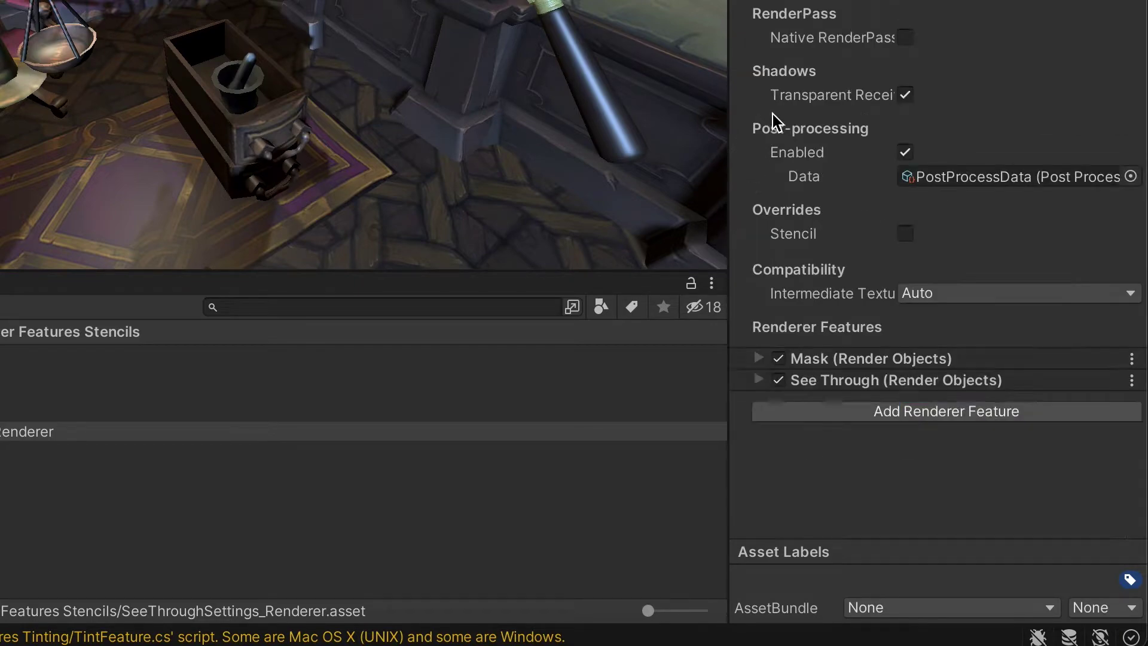
pyautogui.click(758, 381)
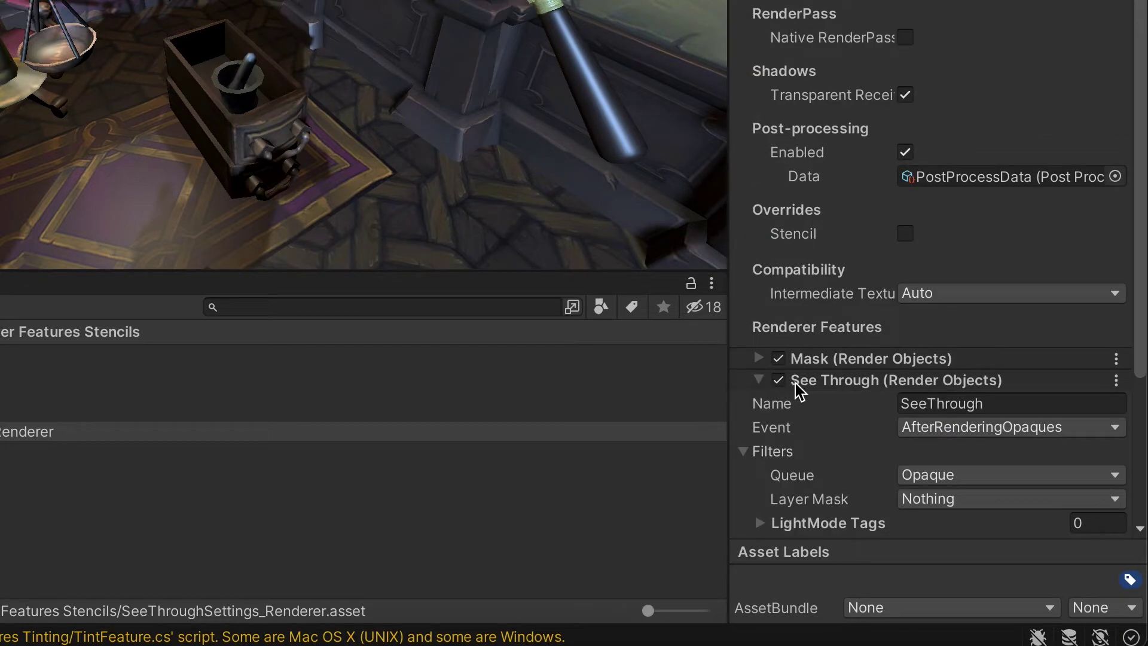
pyautogui.scroll(-3, 796, 389)
pyautogui.scroll(-1, 798, 389)
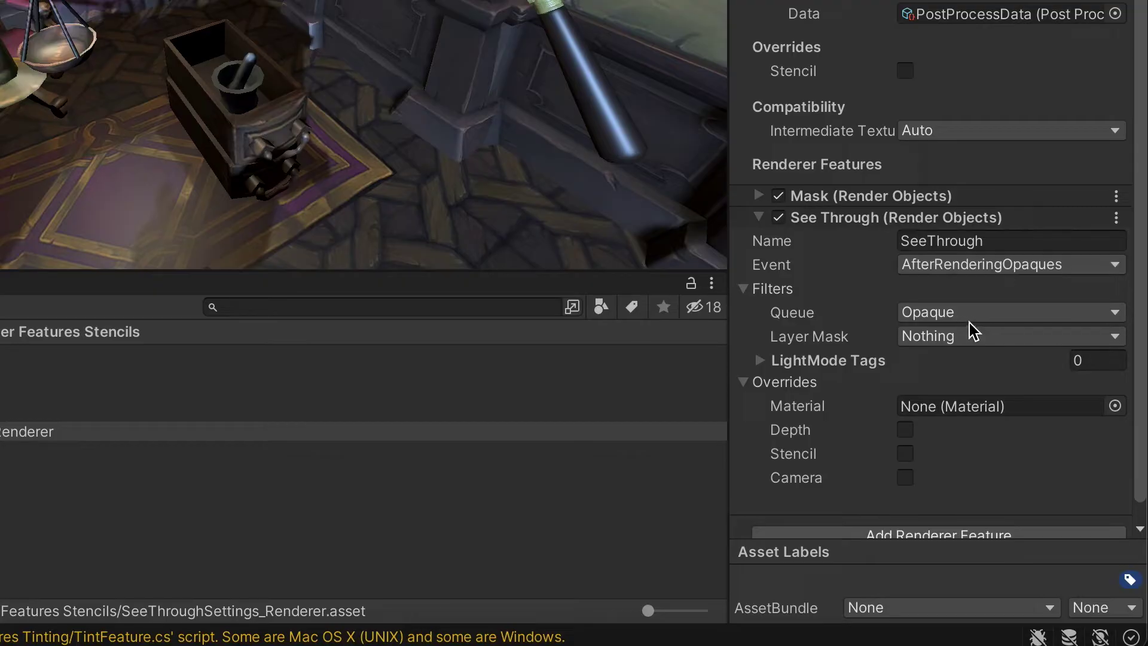
pyautogui.click(1097, 336)
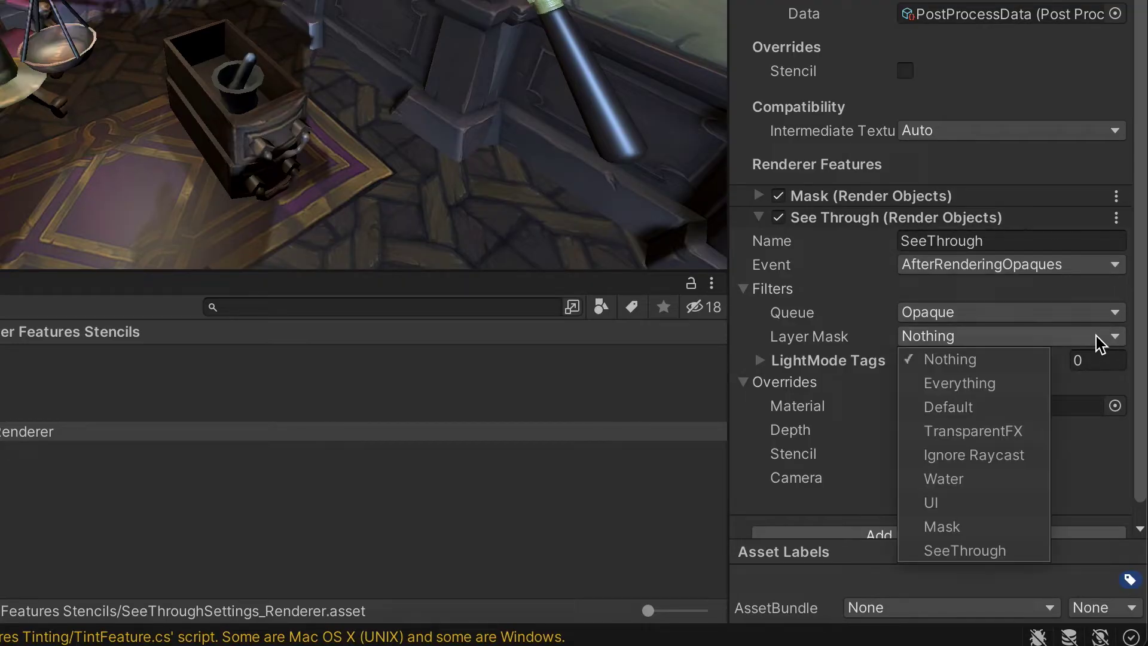
pyautogui.click(976, 545)
# - Enable See Through's stencil override with value 1 and Compare Function Not Equal
pyautogui.click(905, 453)
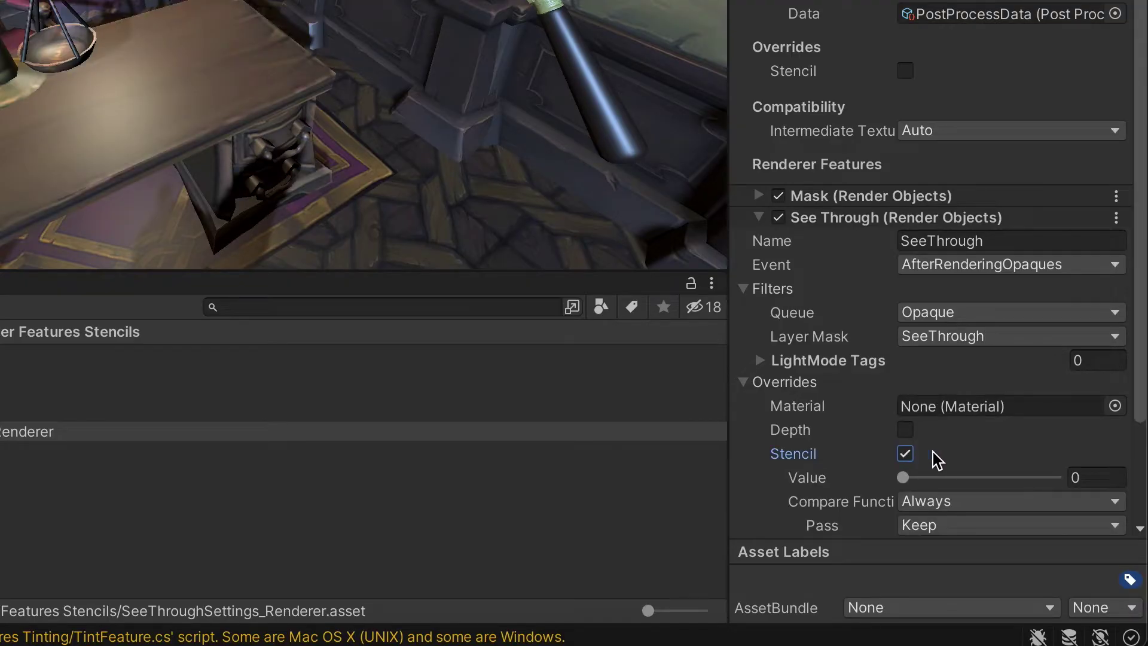
pyautogui.scroll(-2, 913, 439)
pyautogui.click(905, 403)
pyautogui.moveTo(908, 404); pyautogui.dragTo(915, 405)
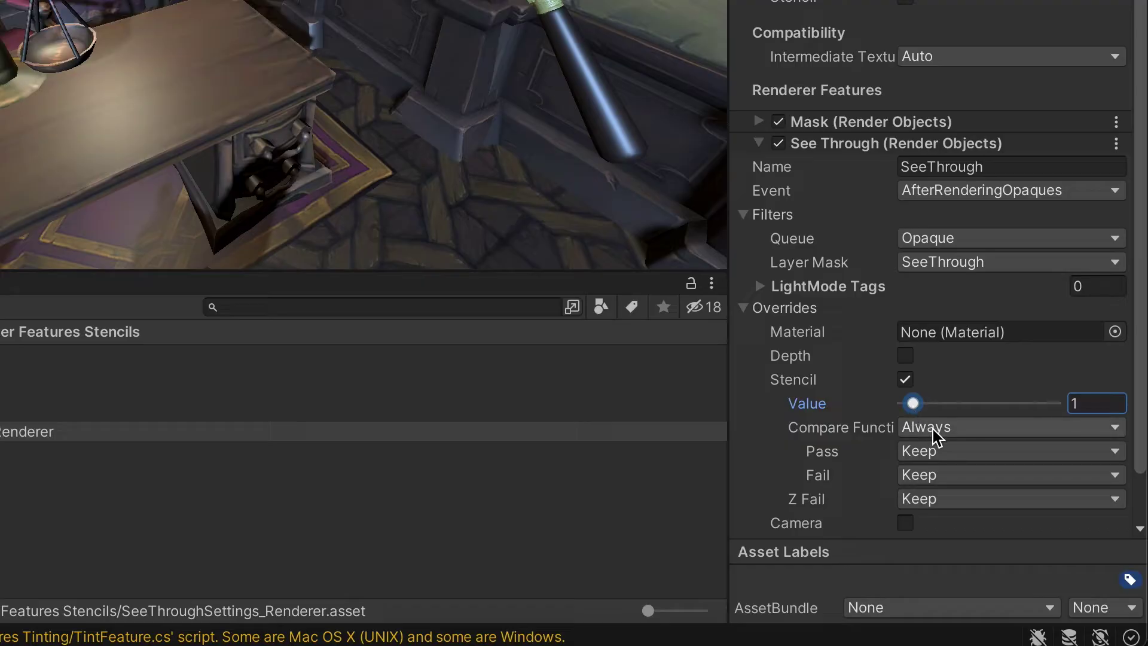
pyautogui.click(1013, 435)
pyautogui.click(1009, 426)
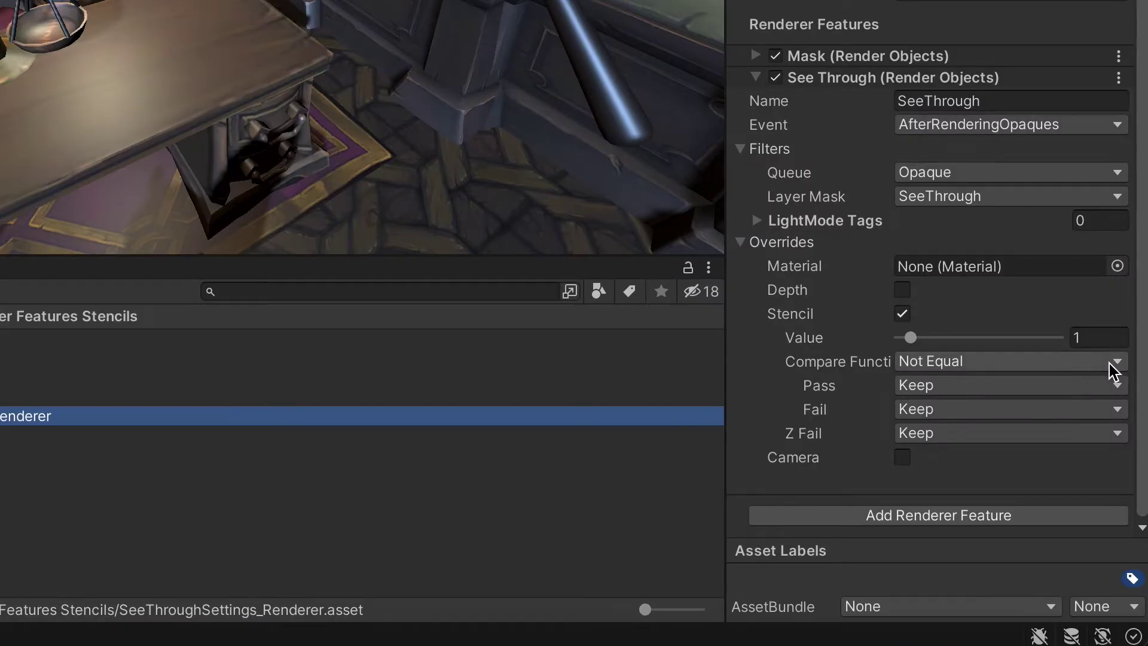
# - Change See Through's stencil Compare Function from Not Equal to Equal
pyautogui.click(1111, 363)
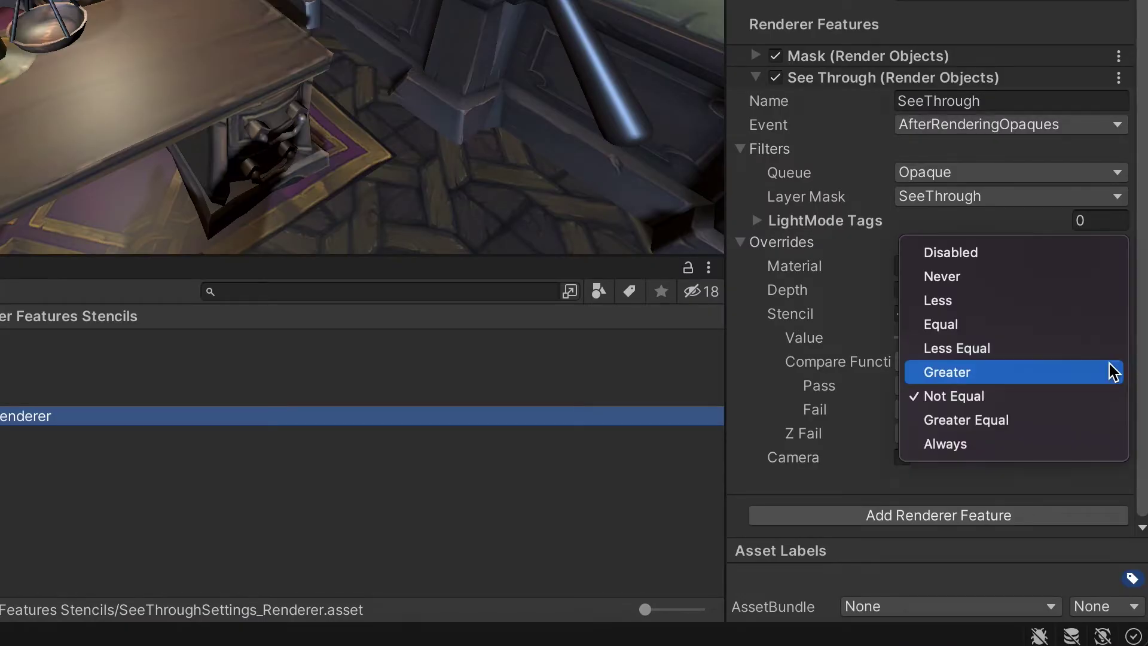
pyautogui.click(1076, 334)
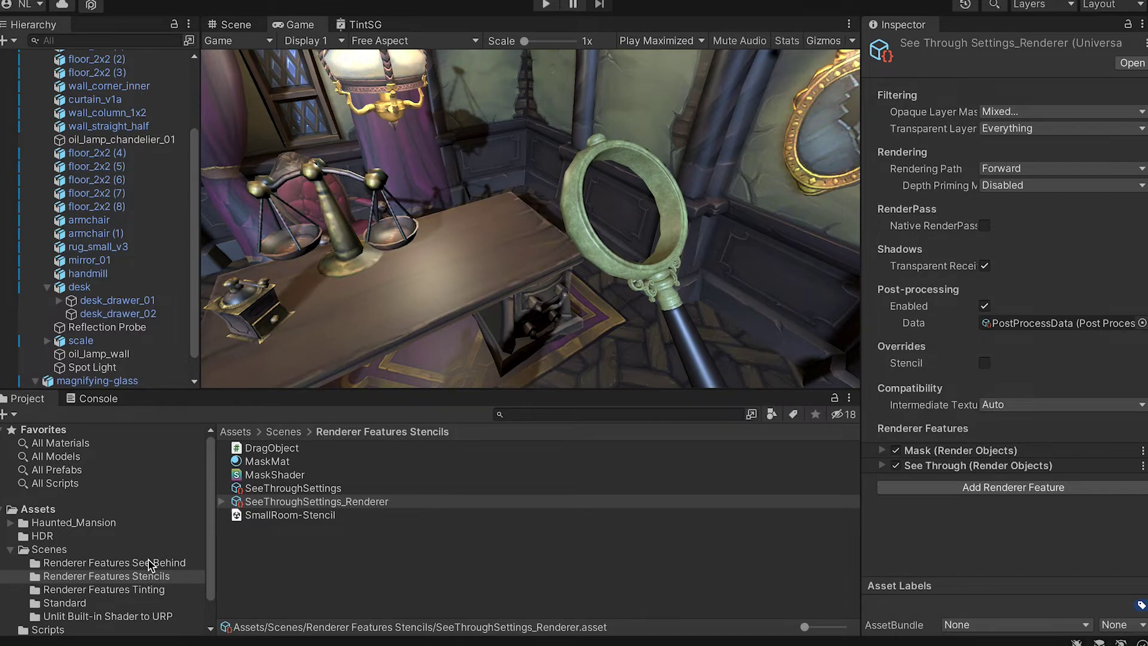
# - Open the HauntedMansion-SeeBehind scene and create a new material in the See Behind folder
pyautogui.click(152, 566)
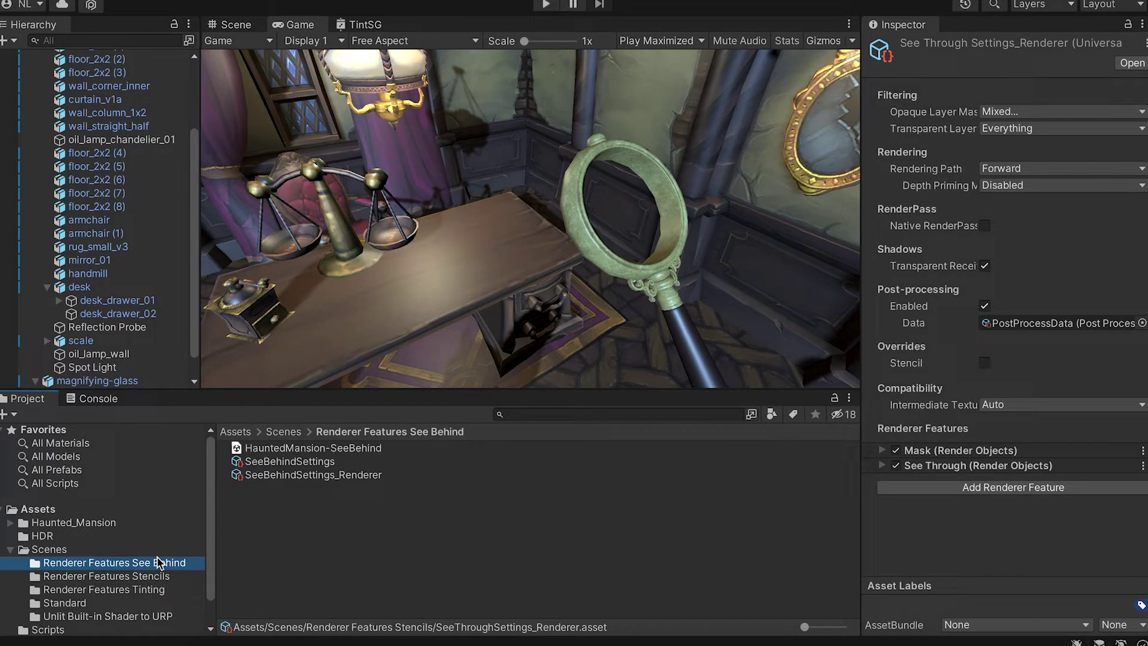
pyautogui.doubleClick(298, 450)
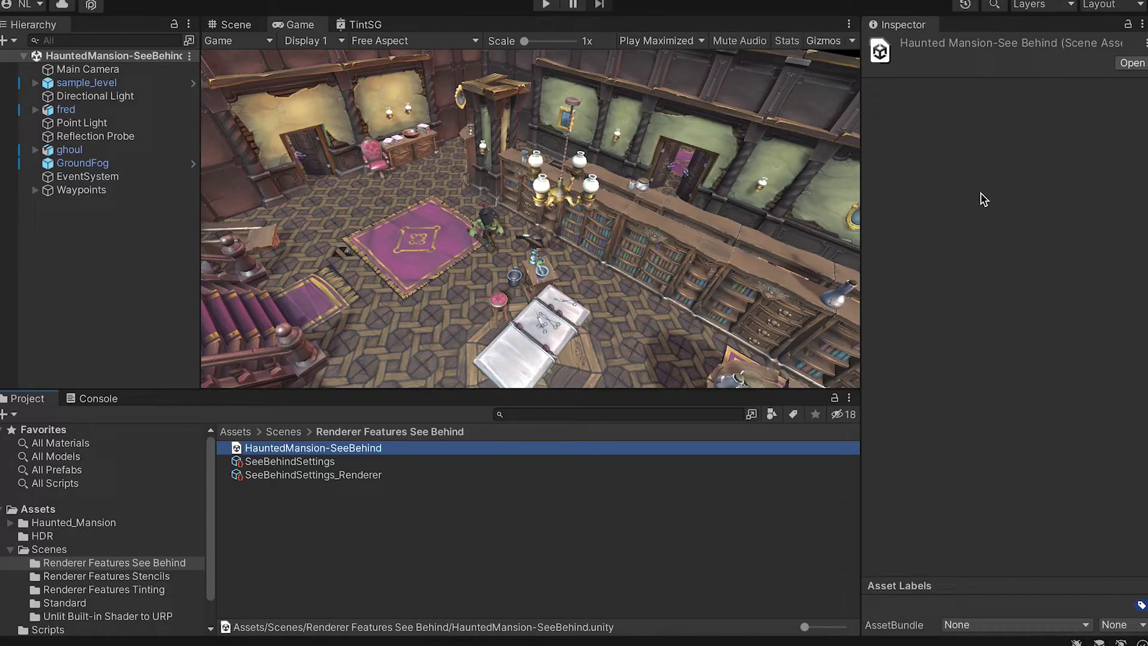
pyautogui.rightClick(323, 524)
pyautogui.moveTo(350, 185)
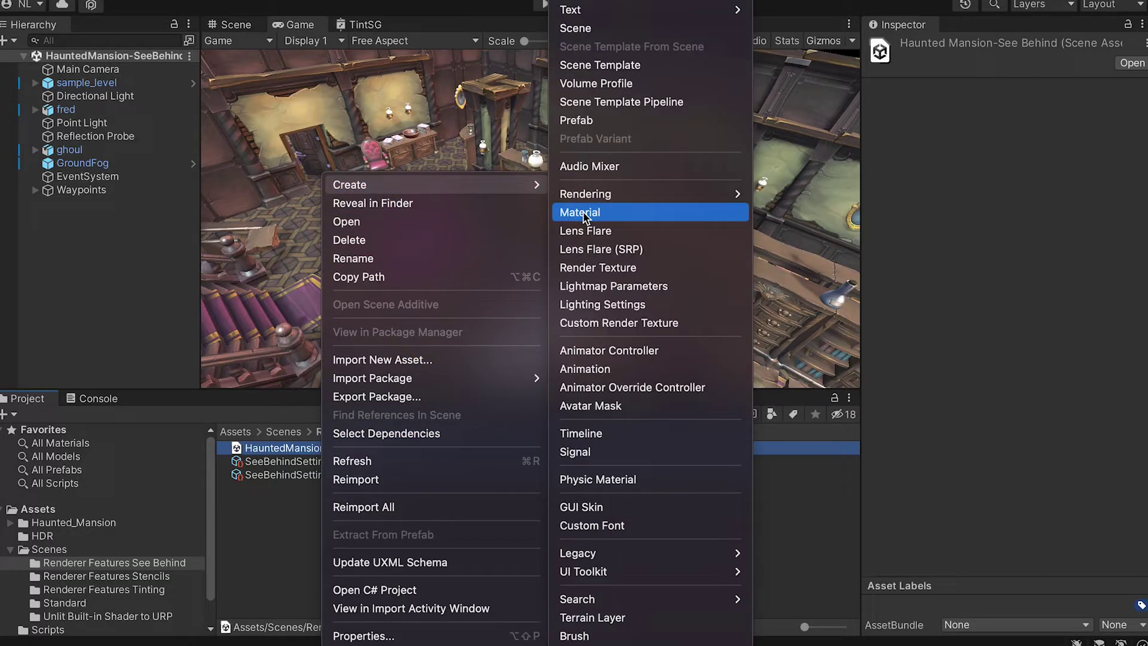
pyautogui.click(583, 213)
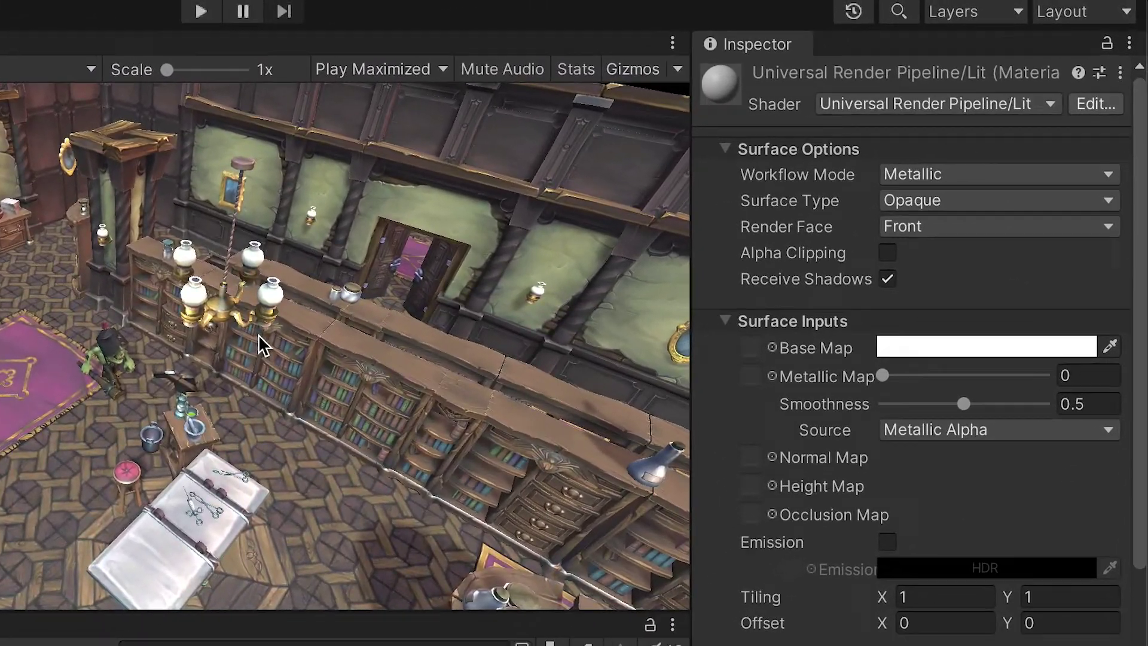
# - Give the See Behind material the URP Unlit shader and a bright red base colour
pyautogui.click(1037, 116)
pyautogui.click(989, 213)
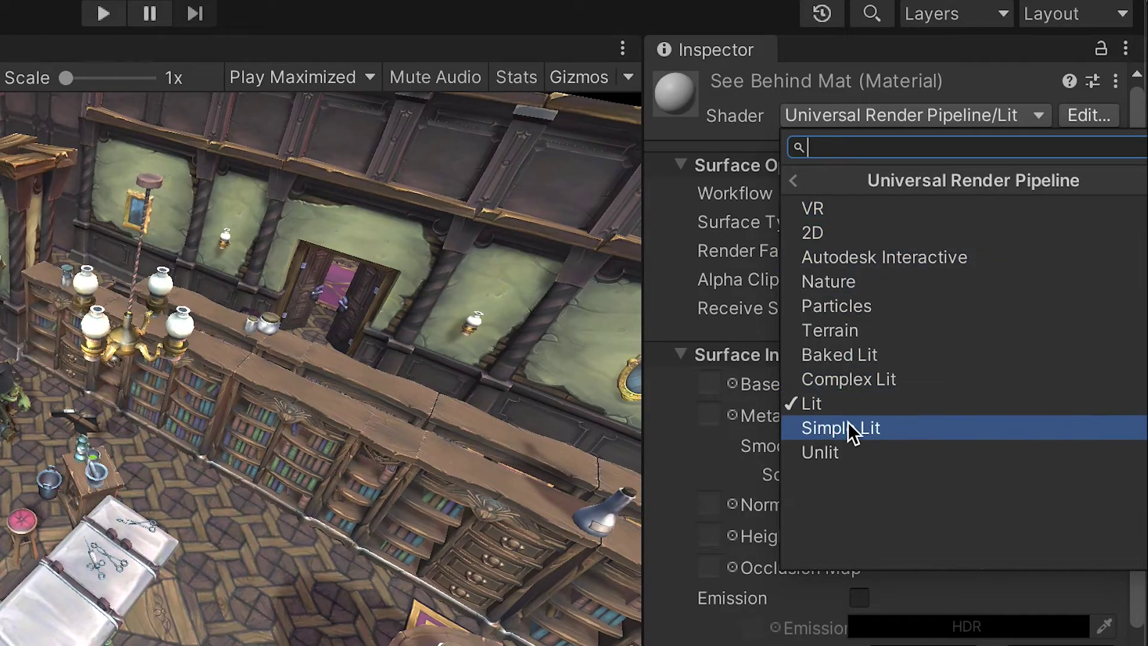
pyautogui.click(844, 456)
pyautogui.click(978, 326)
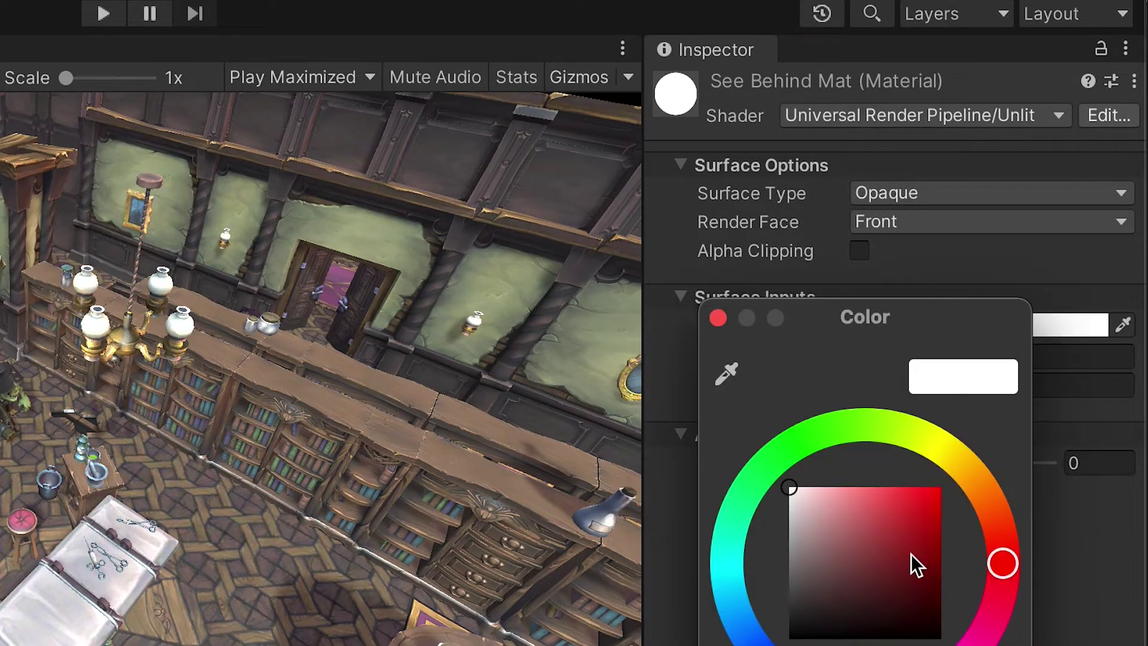
pyautogui.click(909, 553)
pyautogui.moveTo(909, 553); pyautogui.dragTo(941, 494)
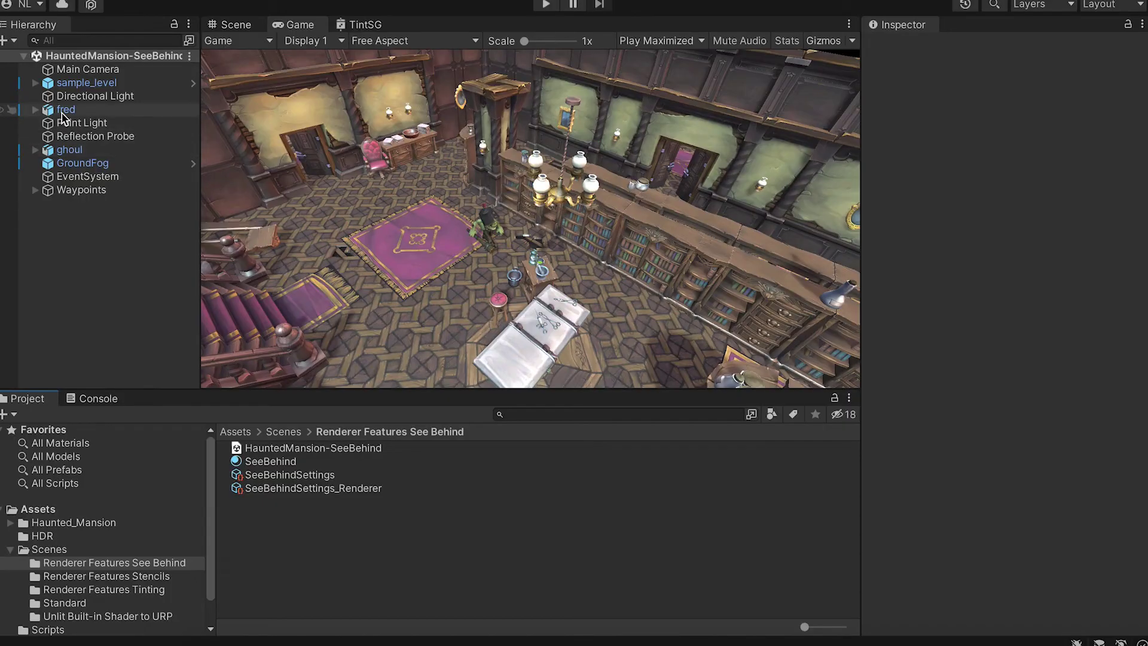
# - Create a SeeBehind user layer 8 and put fred on it
pyautogui.click(63, 110)
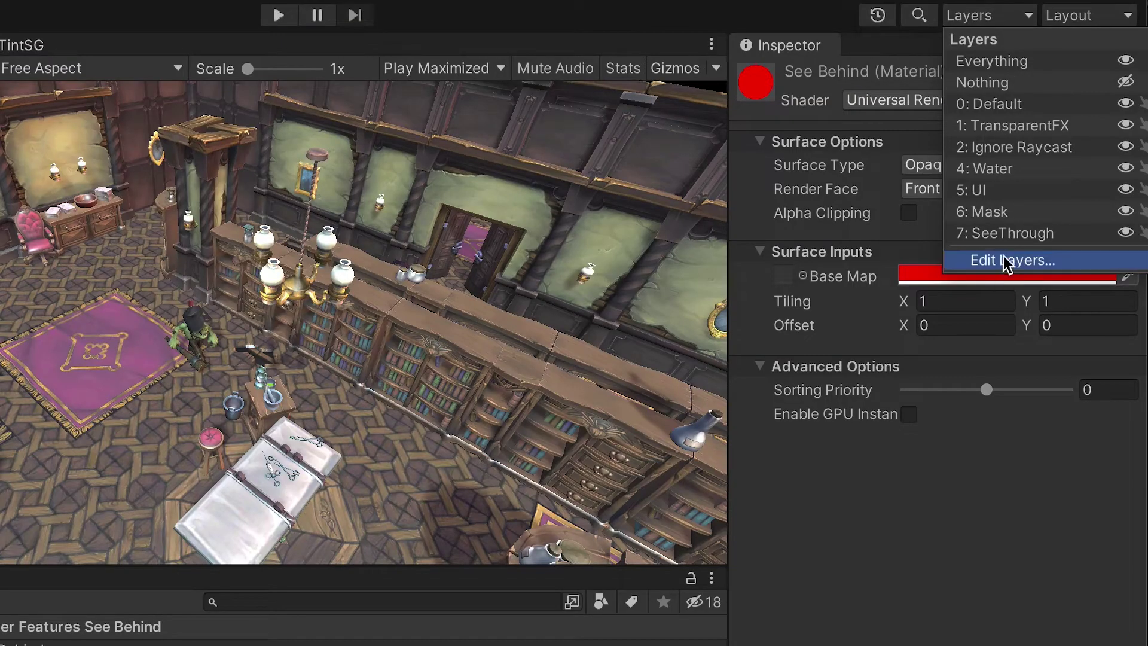
pyautogui.click(1005, 260)
pyautogui.click(932, 417)
pyautogui.write('SeeBehind')
pyautogui.click(1129, 71)
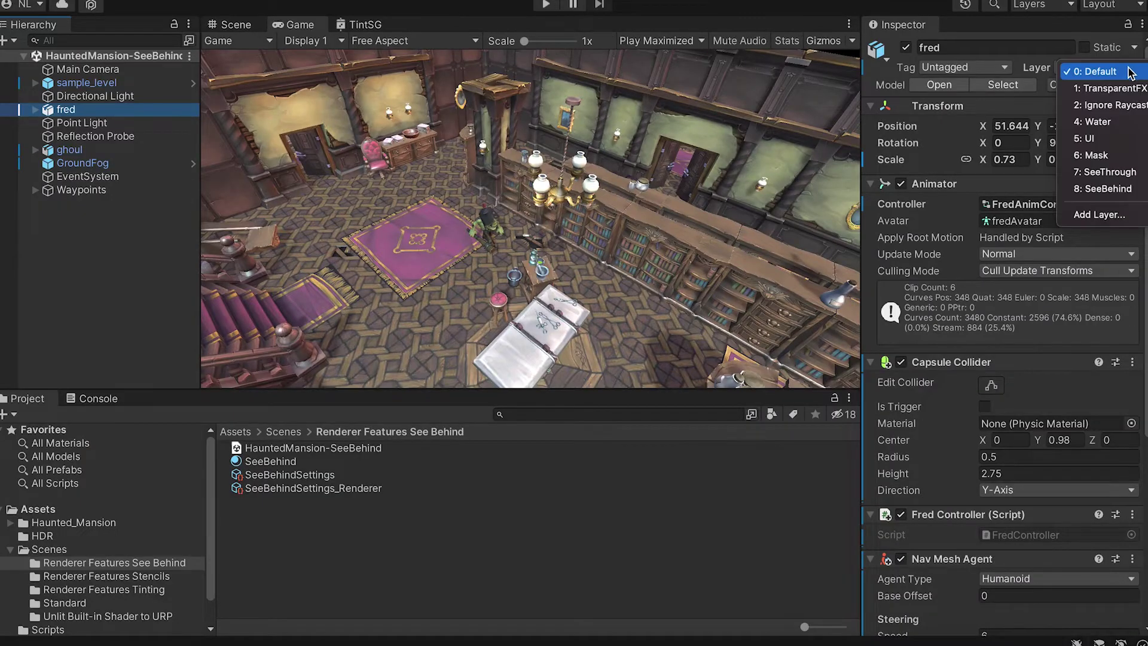
pyautogui.click(1105, 189)
pyautogui.click(545, 348)
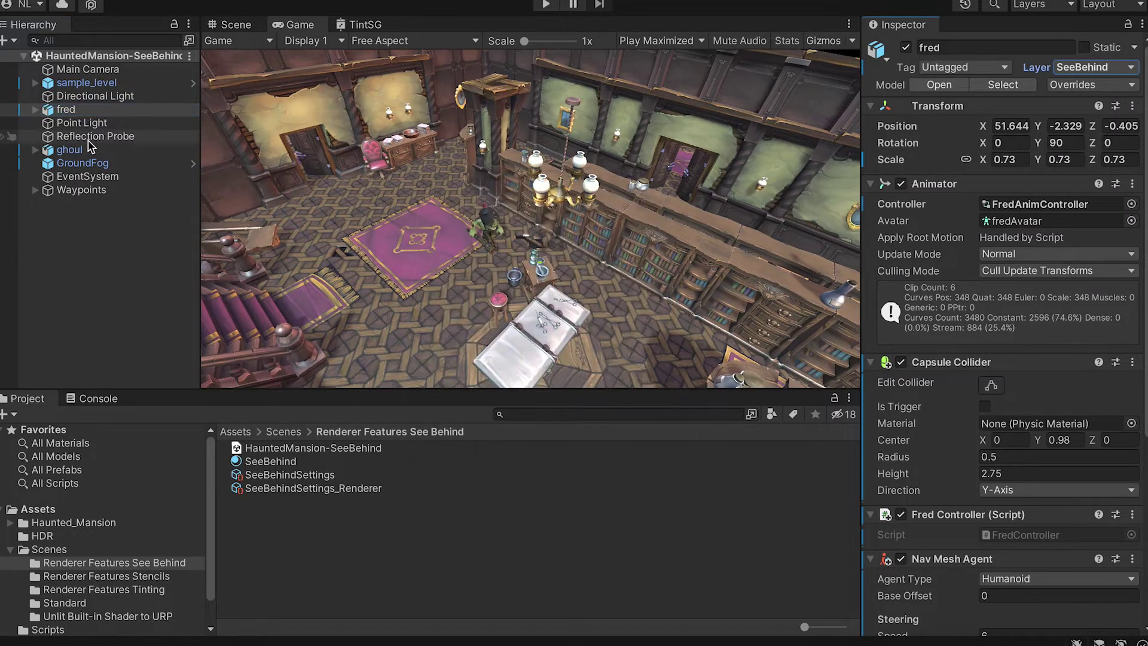
# - Put ghoul and its children on SeeBehind, then select SeeBehindSettings_Renderer
pyautogui.click(69, 149)
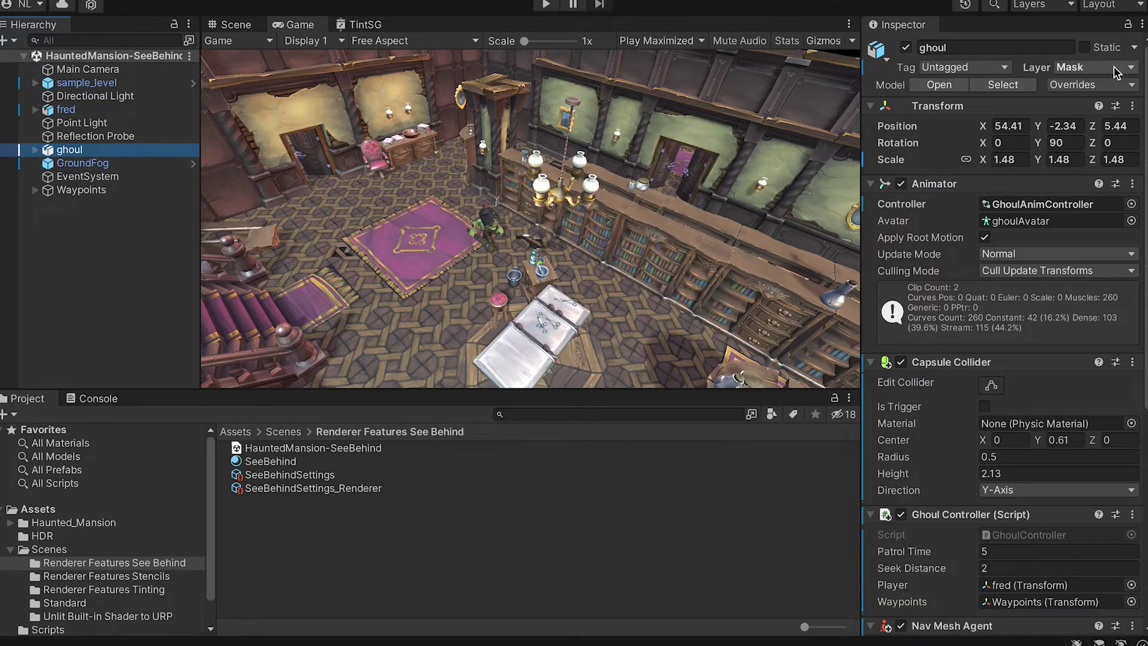
pyautogui.click(1090, 67)
pyautogui.click(1119, 123)
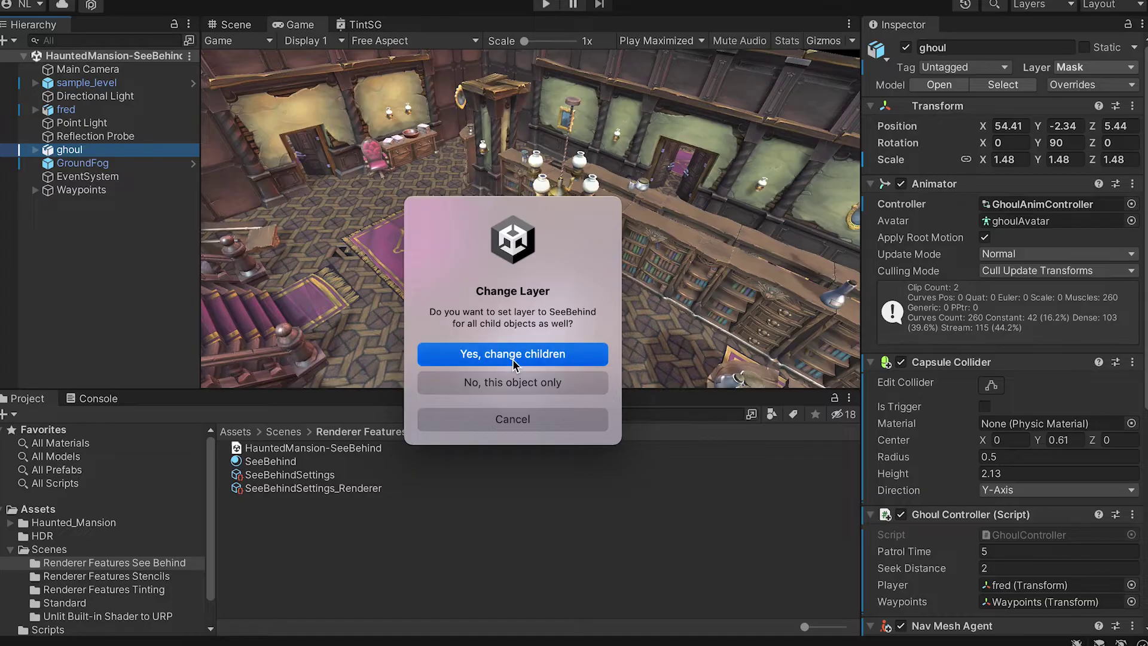
pyautogui.click(514, 359)
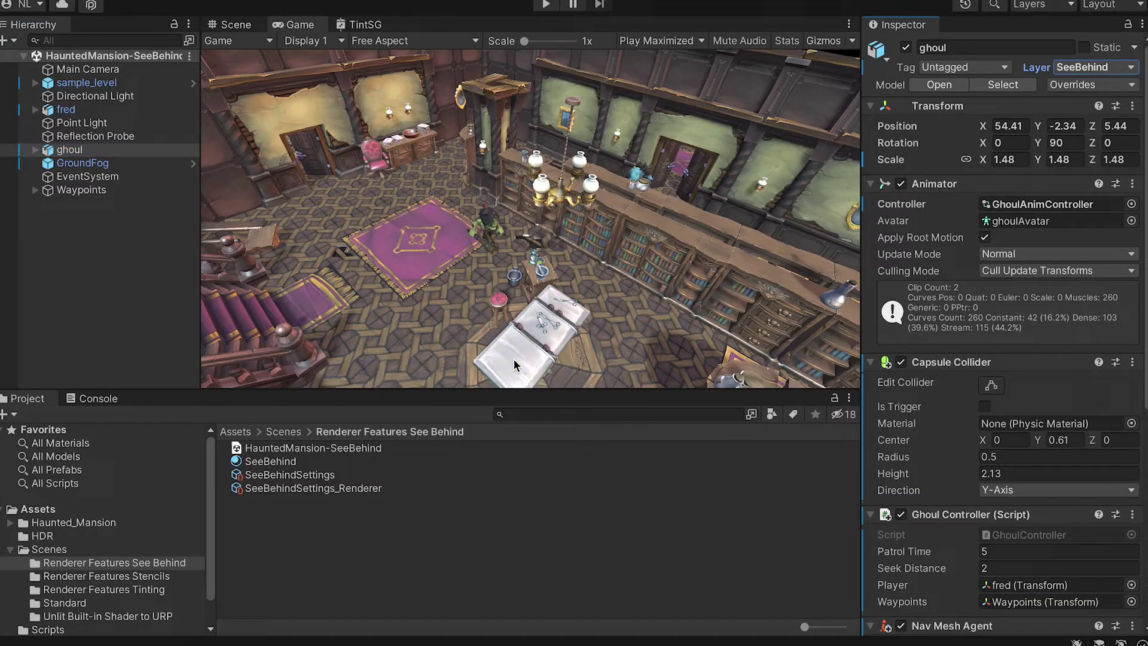
pyautogui.click(309, 489)
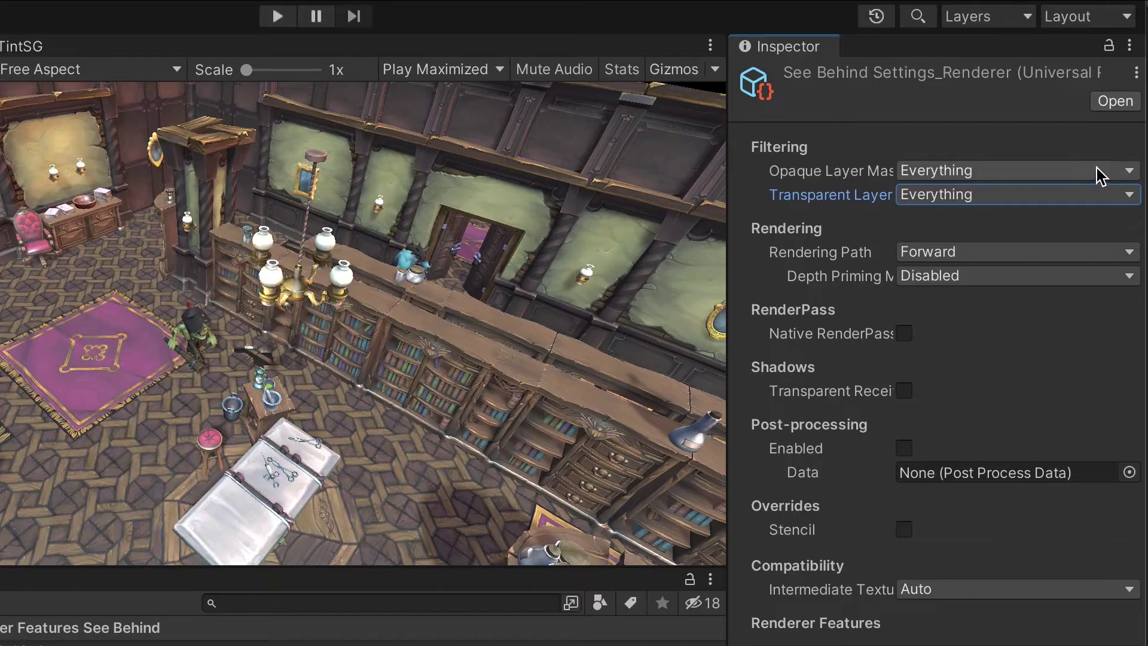
# - Exclude the SeeBehind layer from the renderer's Opaque Layer Mask
pyautogui.click(1100, 173)
pyautogui.click(982, 410)
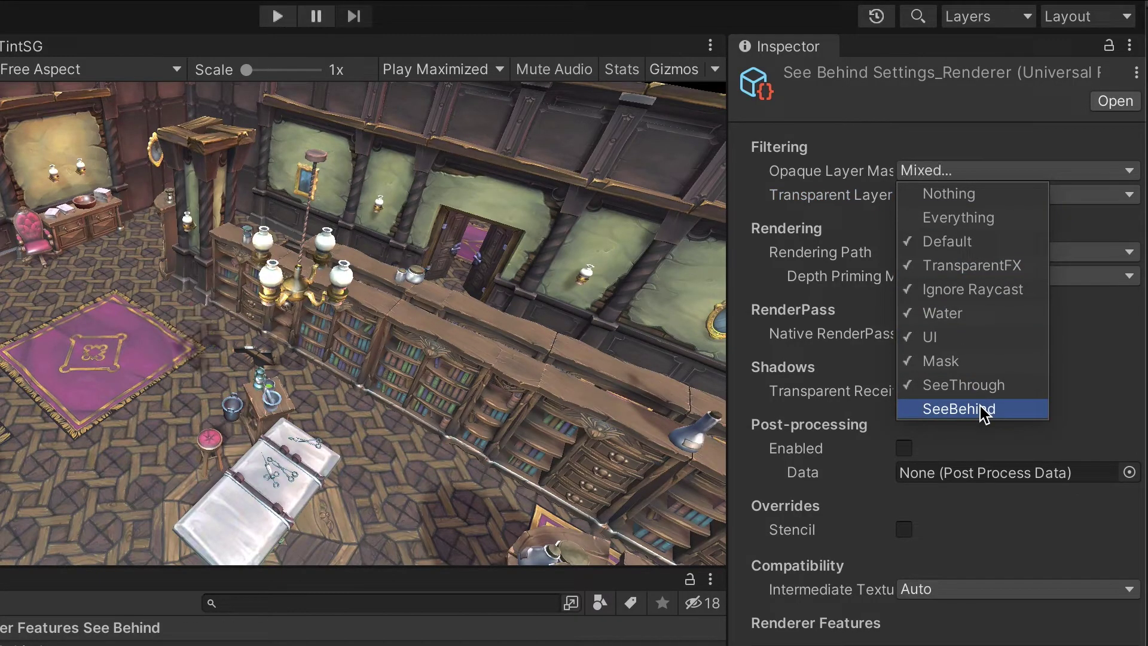
pyautogui.click(723, 406)
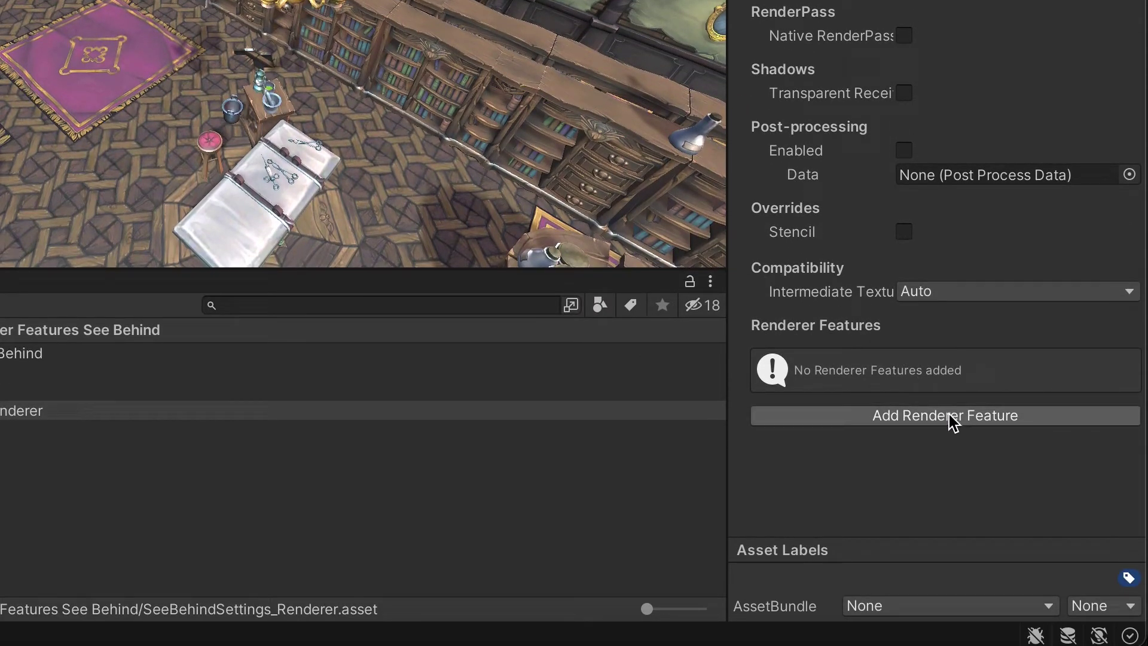
# - Add a Render Objects feature named SeeBehind, filtered to the SeeBehind layer
pyautogui.click(948, 418)
pyautogui.click(1016, 444)
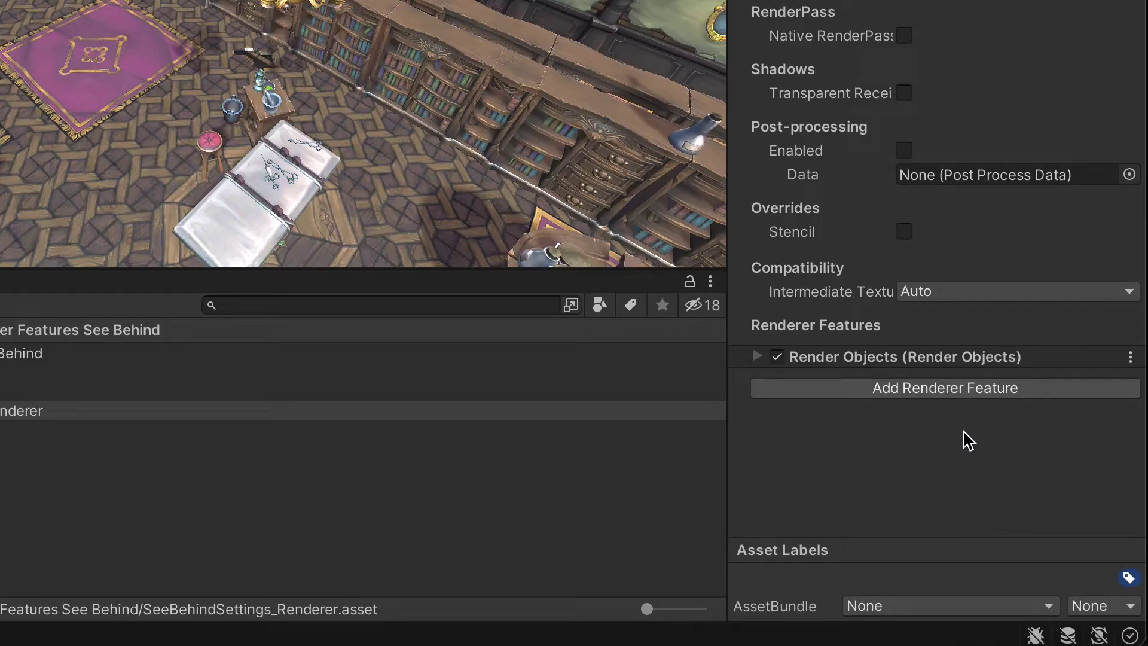
pyautogui.click(758, 359)
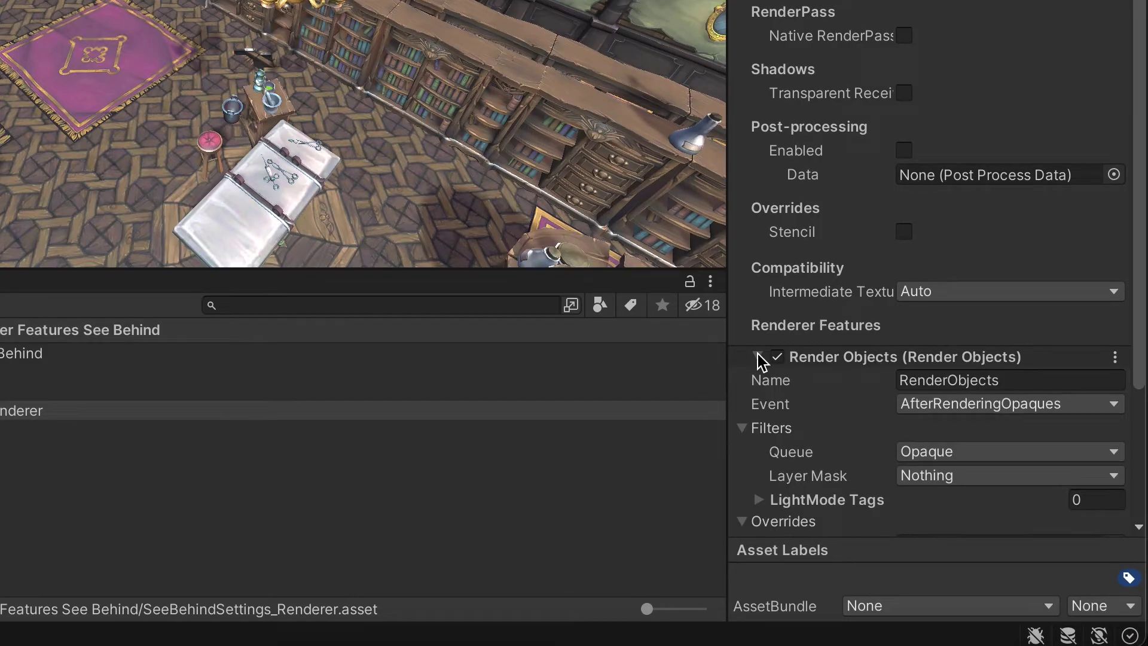
pyautogui.click(951, 380)
pyautogui.write('SeeBehind')
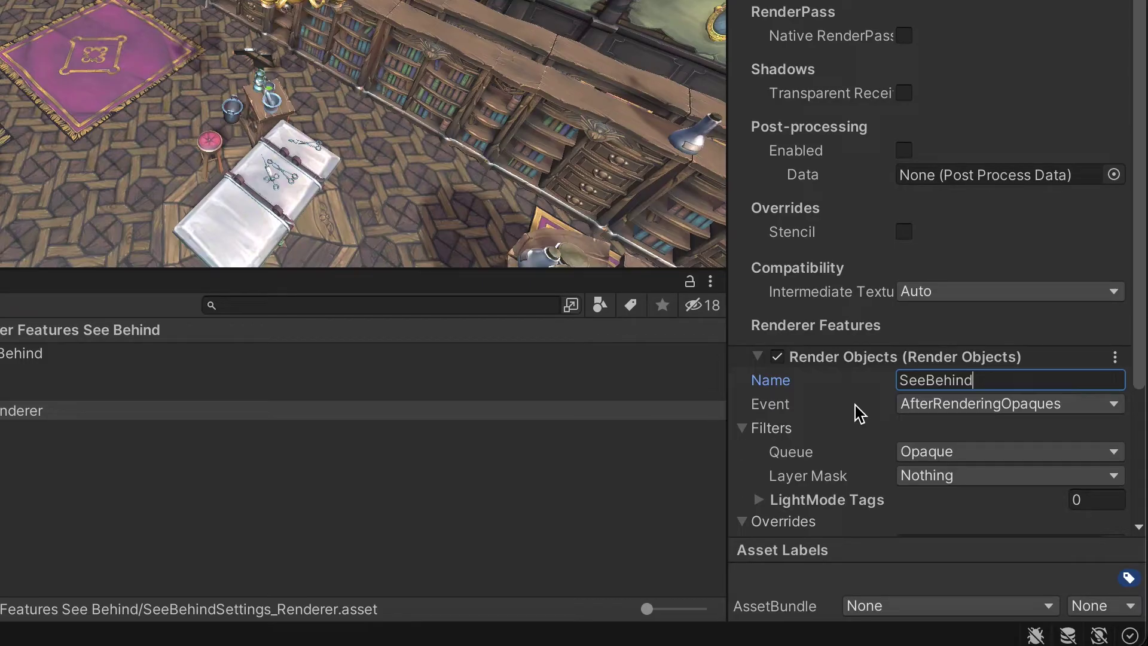
pyautogui.press('Tab')
pyautogui.click(1042, 476)
pyautogui.click(1003, 461)
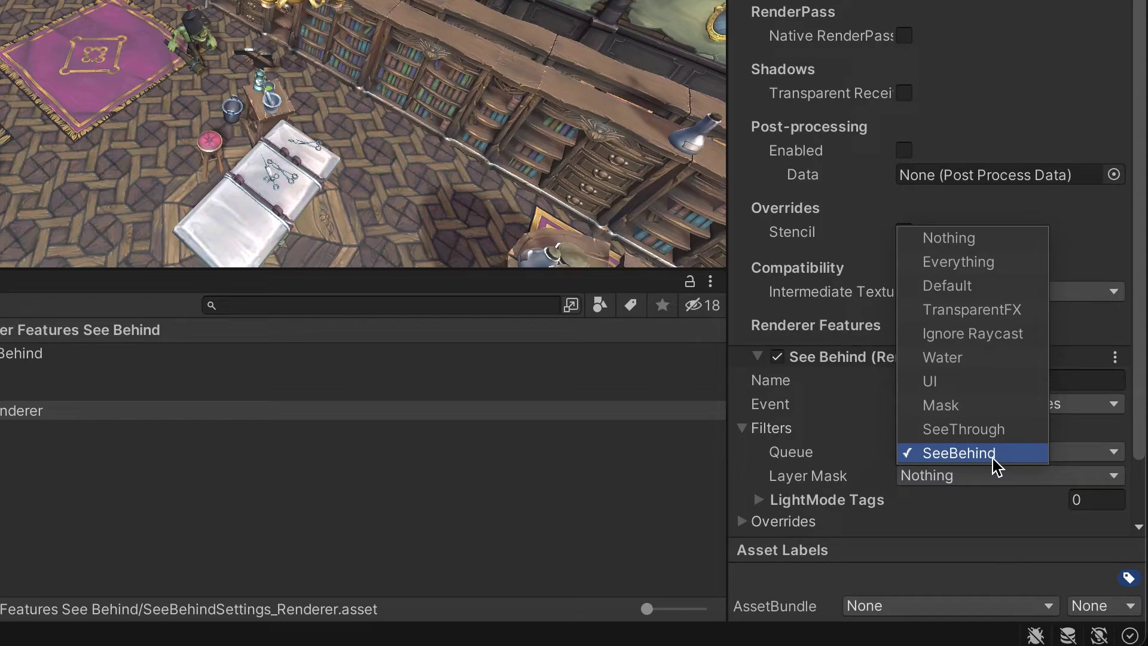
pyautogui.click(888, 449)
pyautogui.scroll(-2, 866, 441)
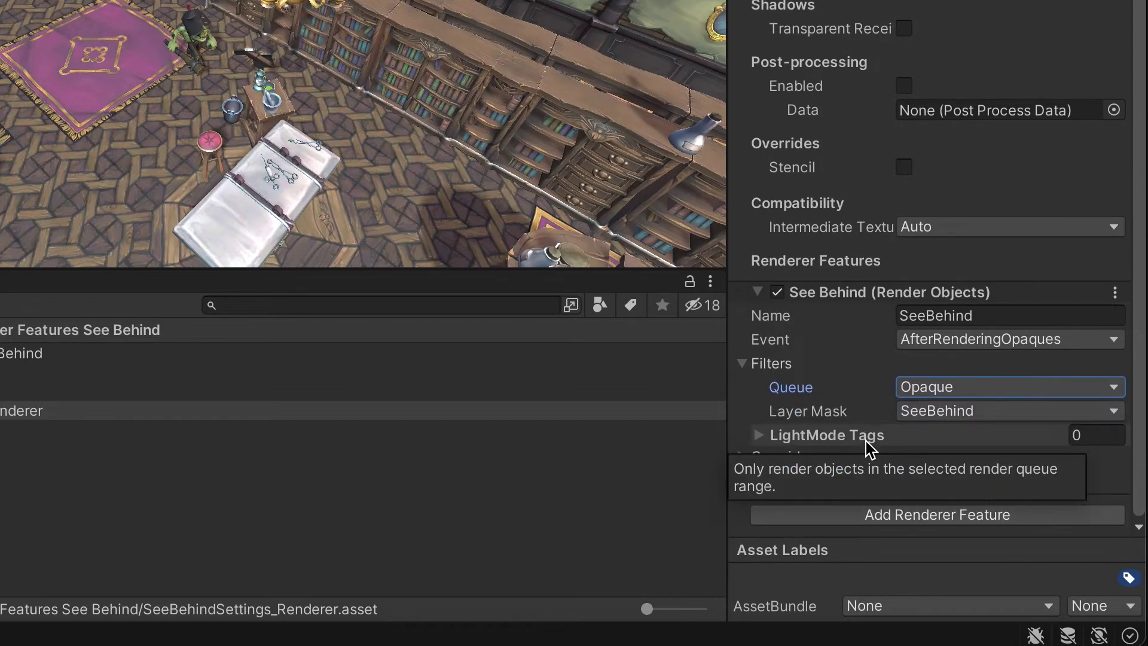
# - Override the feature with the red SeeBehind material and depth test Greater
pyautogui.click(745, 456)
pyautogui.scroll(-3, 767, 462)
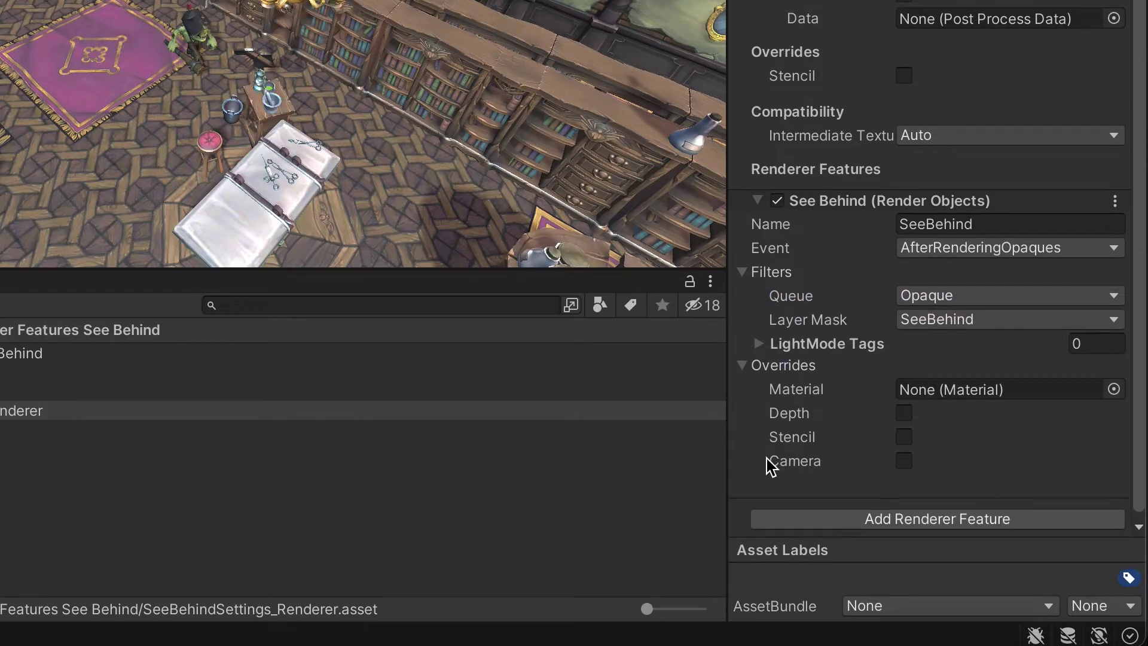
pyautogui.click(1113, 385)
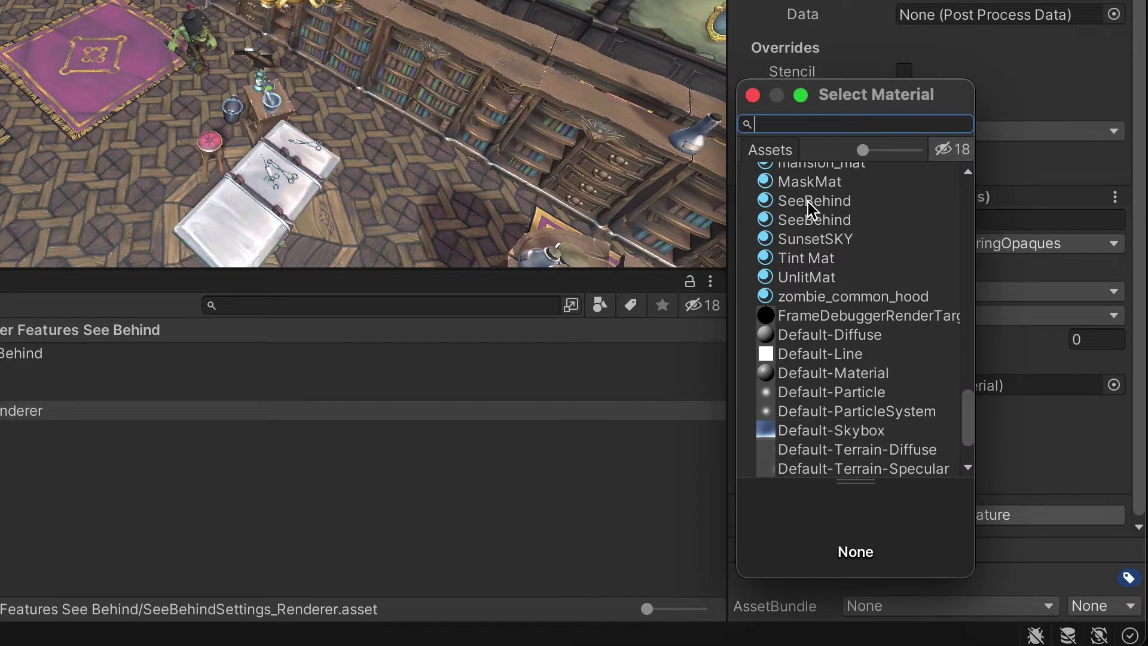
pyautogui.click(805, 220)
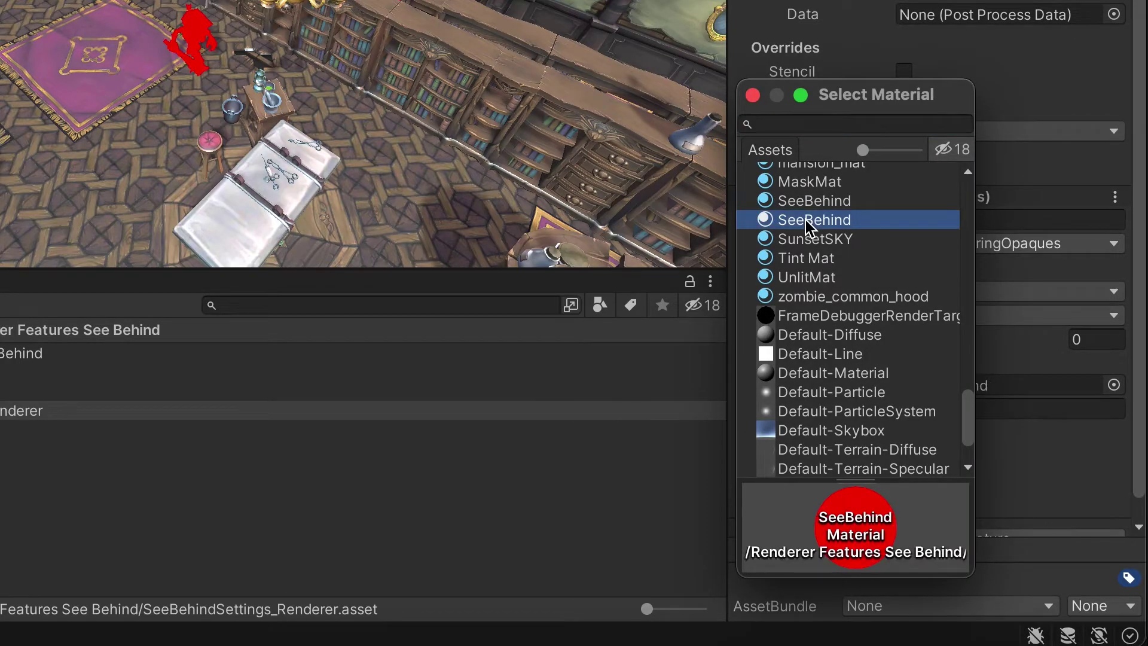
pyautogui.click(805, 220)
pyautogui.click(904, 433)
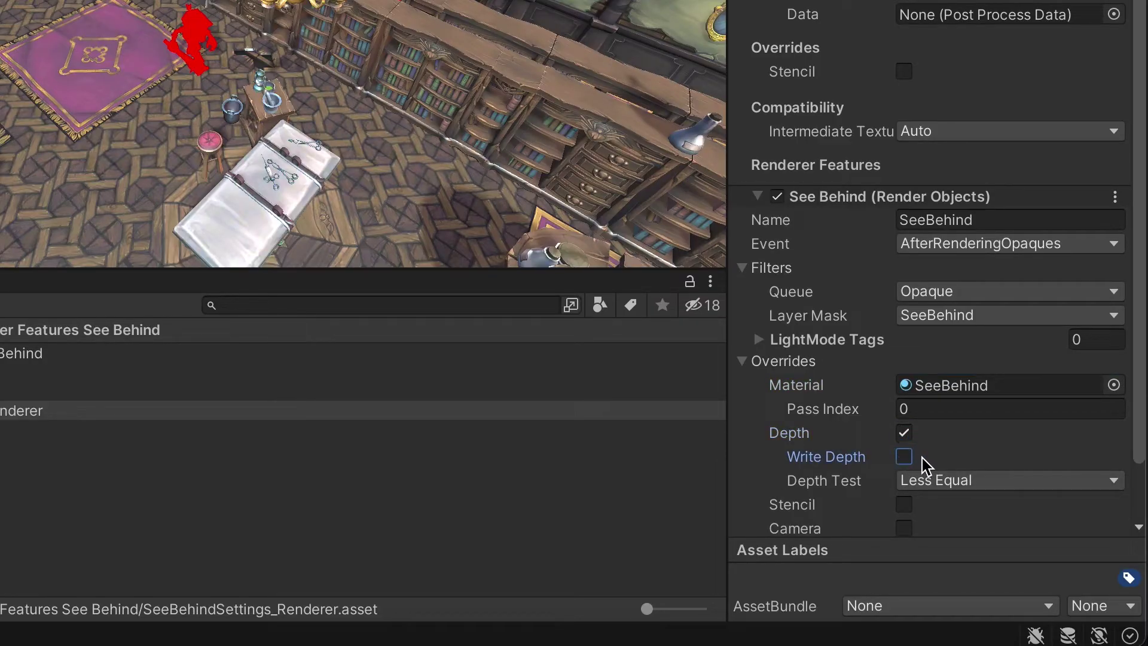
pyautogui.click(1009, 482)
pyautogui.click(998, 532)
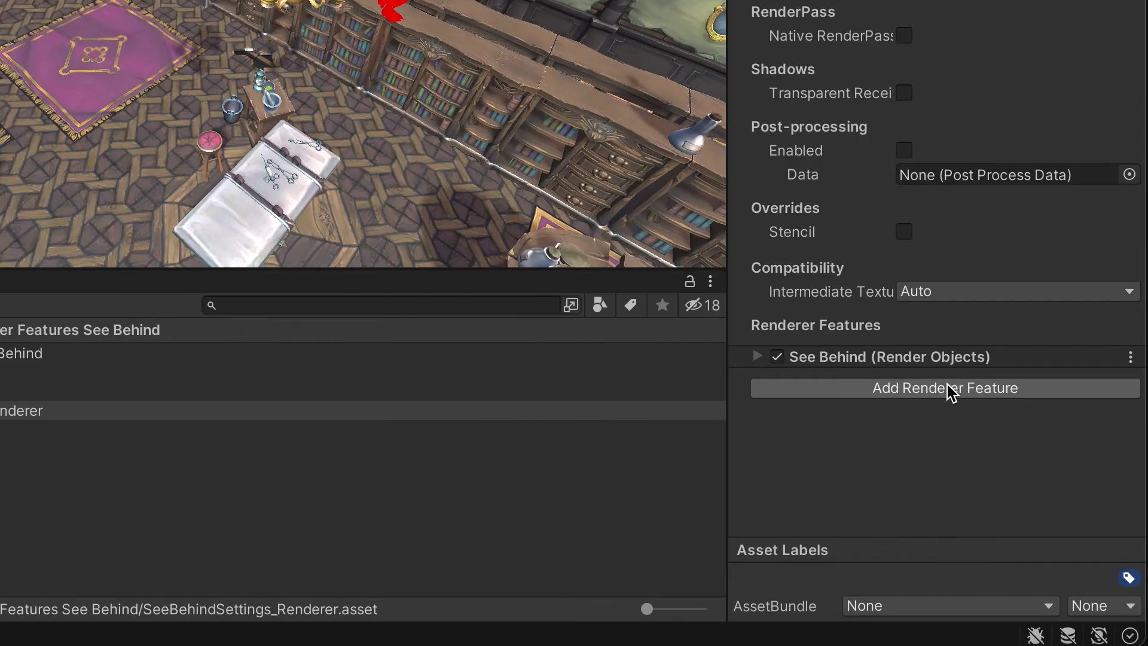
# - Add a second Render Objects feature, SeeBehindFront, with Layer Mask SeeBehind
pyautogui.click(953, 392)
pyautogui.click(1020, 419)
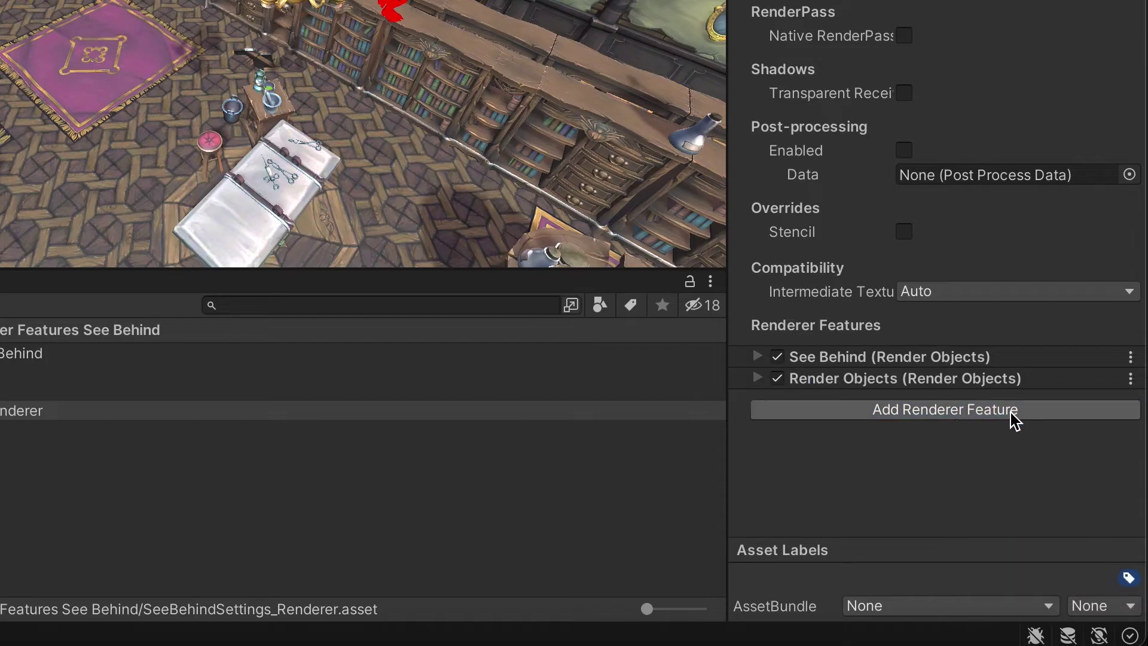
pyautogui.click(759, 377)
pyautogui.doubleClick(1003, 402)
pyautogui.write('SeeBehindFront')
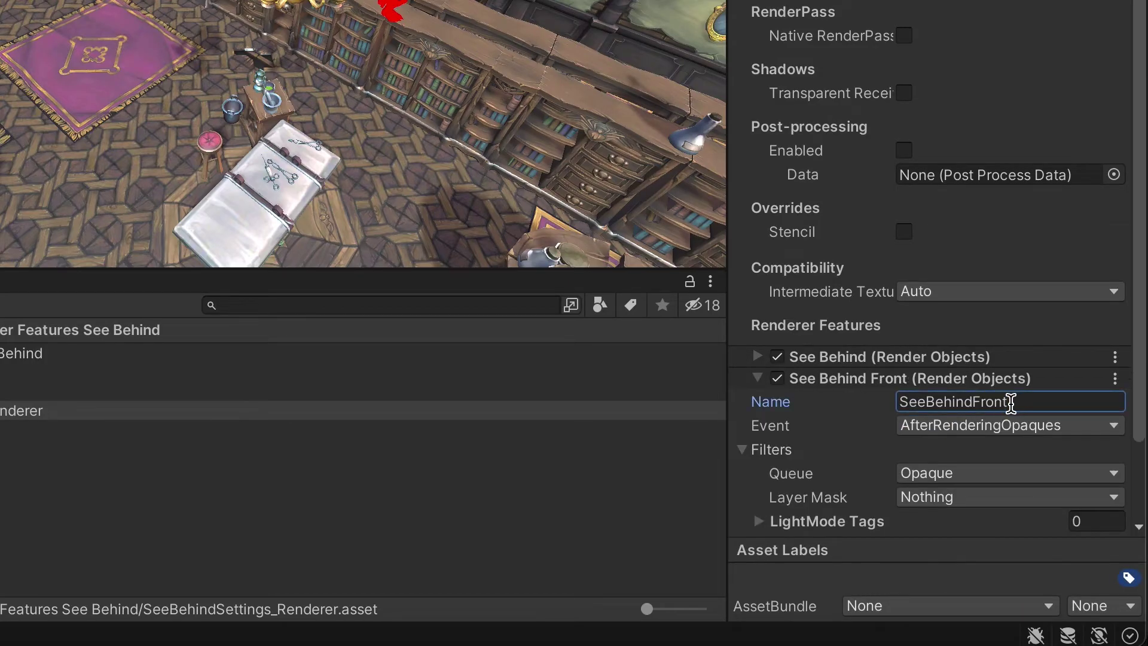
pyautogui.scroll(-2, 1023, 241)
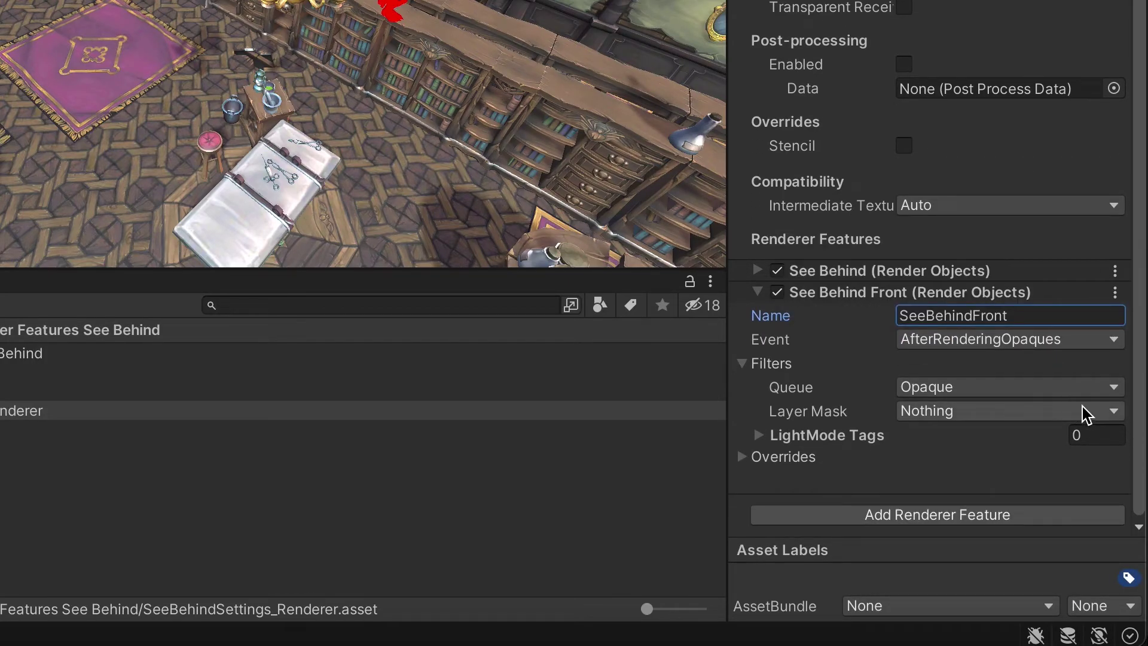
pyautogui.click(1113, 410)
pyautogui.click(1002, 388)
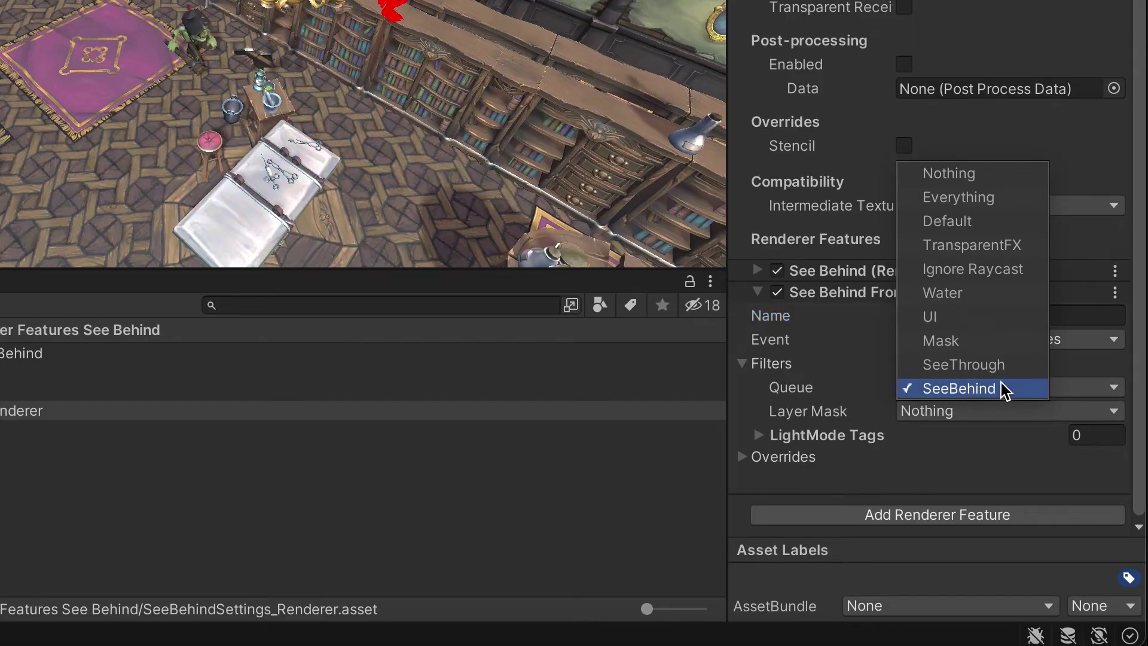
pyautogui.click(1002, 388)
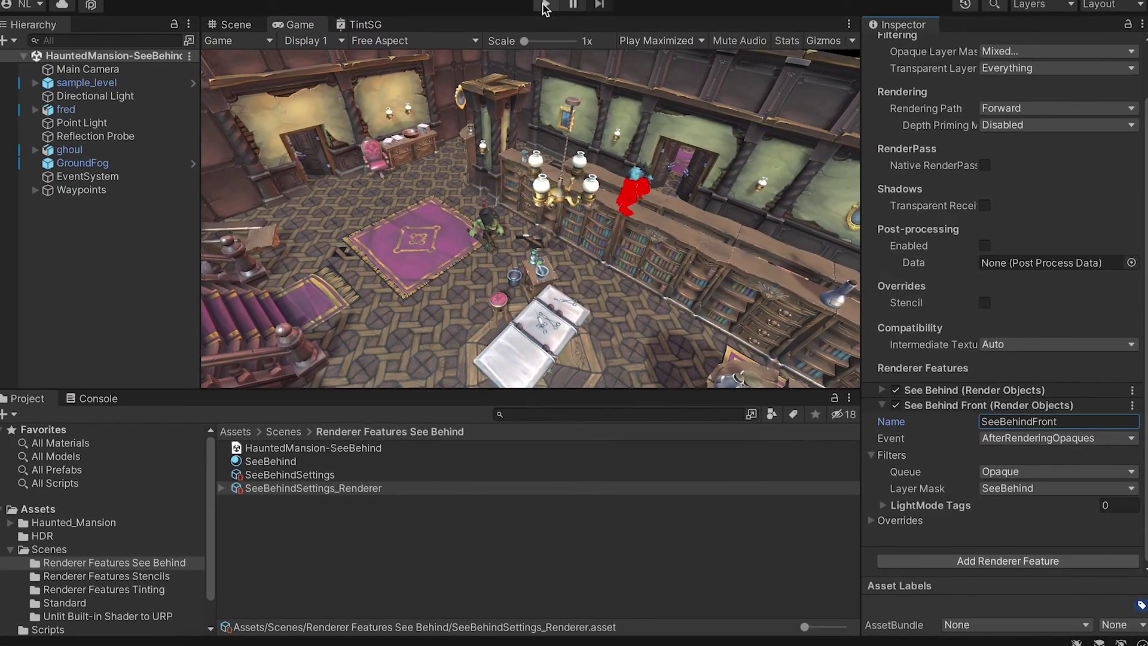
# - Play the game and walk the goblin over the purple rug and between shelves
pyautogui.click(544, 8)
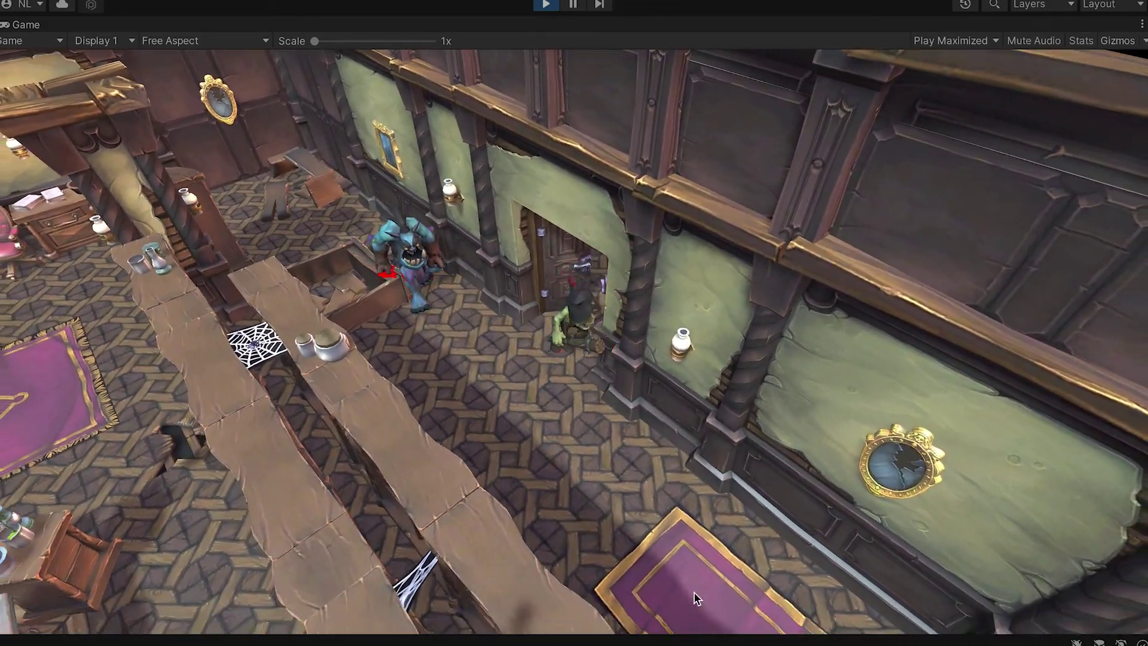
pyautogui.click(696, 599)
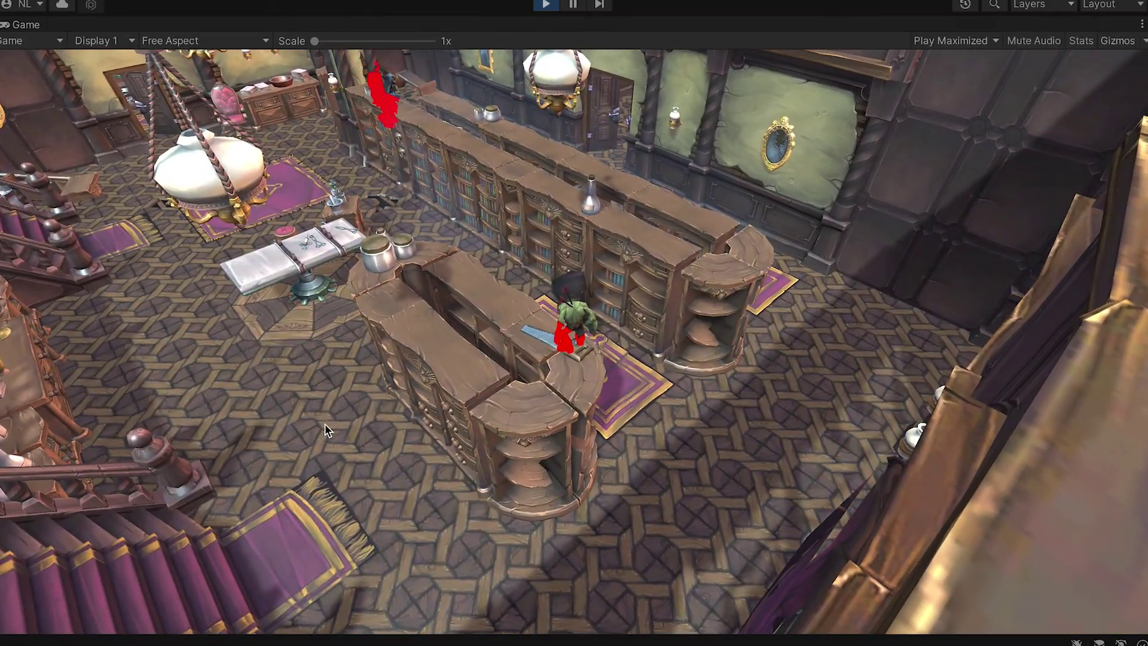
pyautogui.click(293, 389)
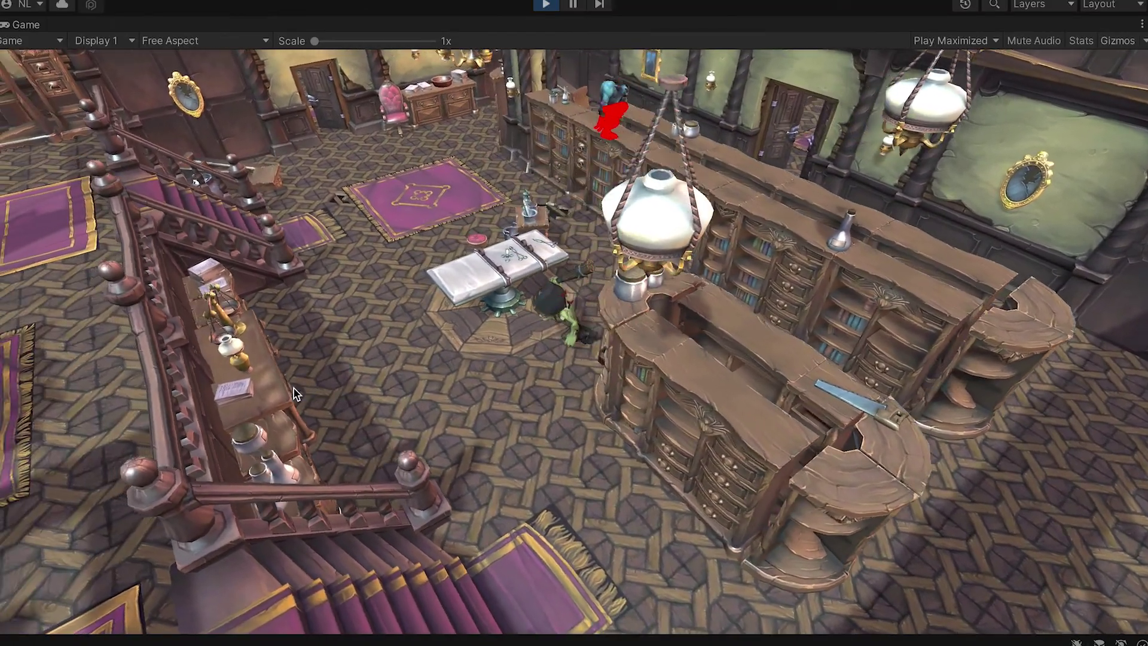